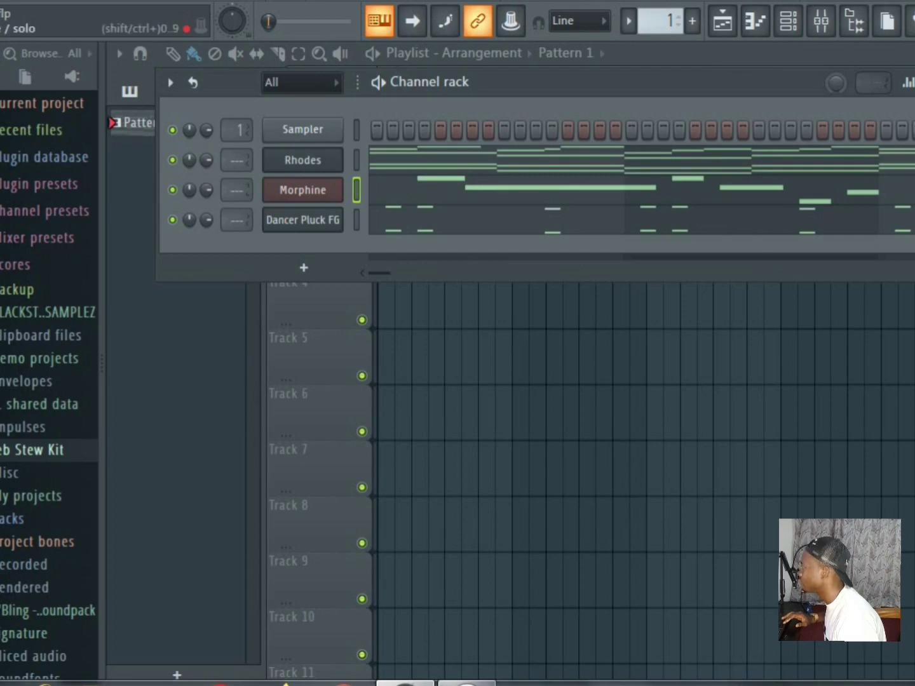
# Solo the Rhodes channel, play its pattern in the piano roll and examine the chord notes across all four bars.
pyautogui.rightClick(172, 160)
pyautogui.click(205, 176)
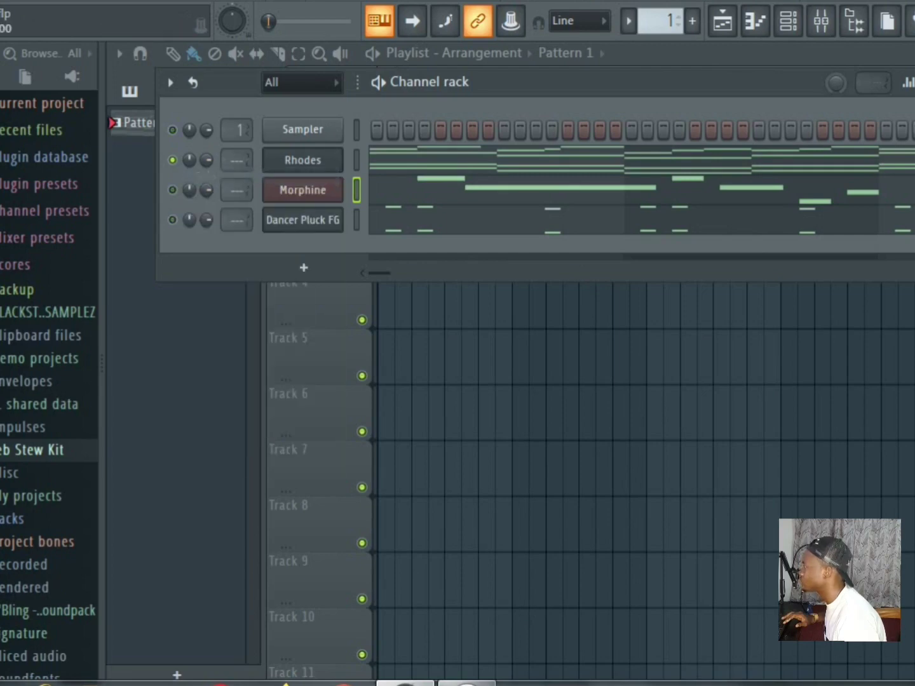
pyautogui.click(407, 156)
pyautogui.press('space')
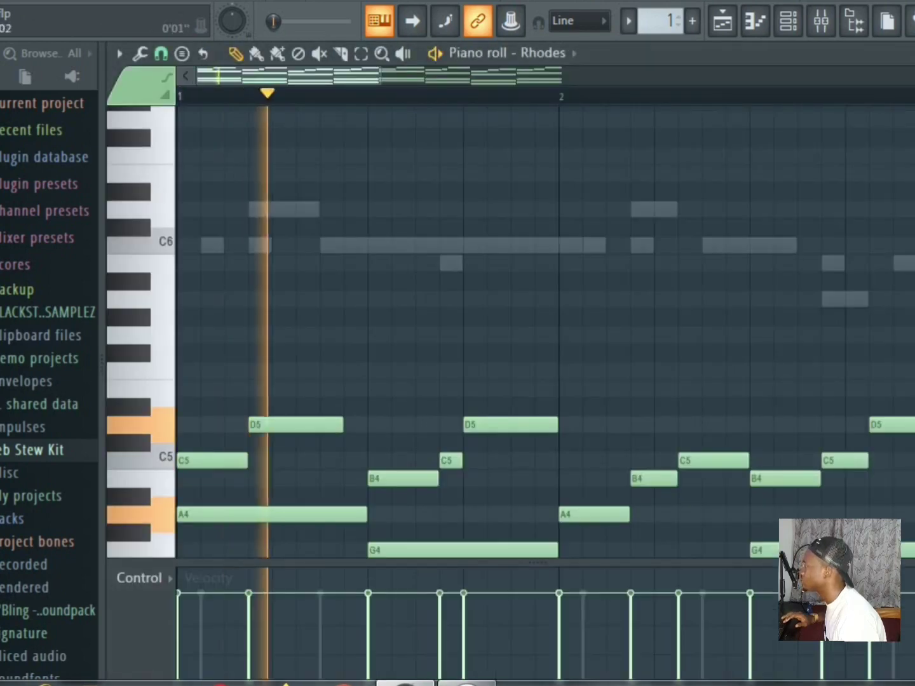
pyautogui.scroll(-1, 559, 95)
pyautogui.scroll(-5, 546, 266)
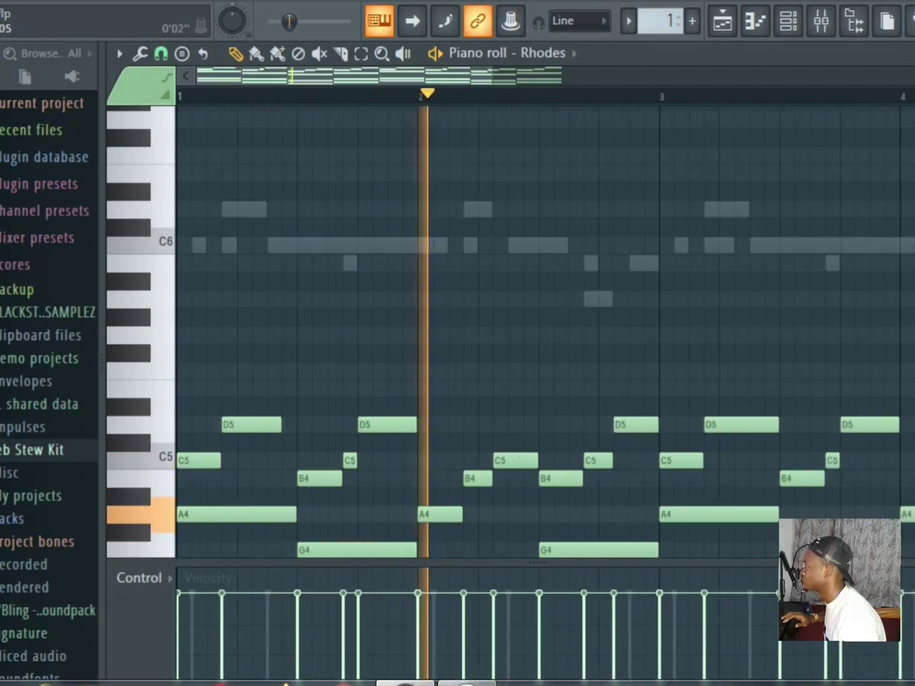
pyautogui.scroll(-1, 545, 266)
pyautogui.scroll(-5, 546, 331)
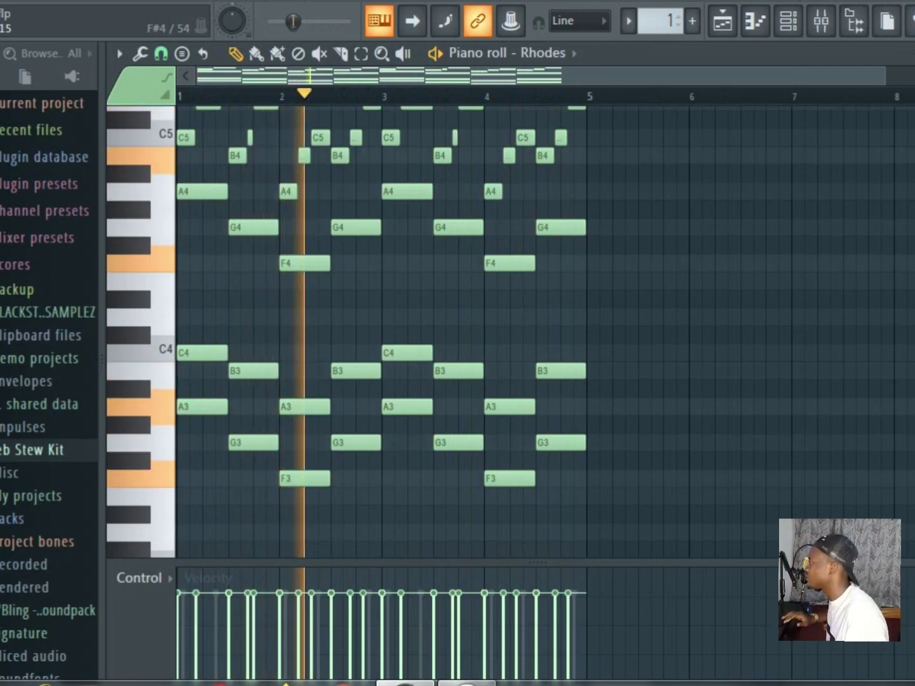
pyautogui.scroll(1, 381, 330)
pyautogui.scroll(-2, 457, 331)
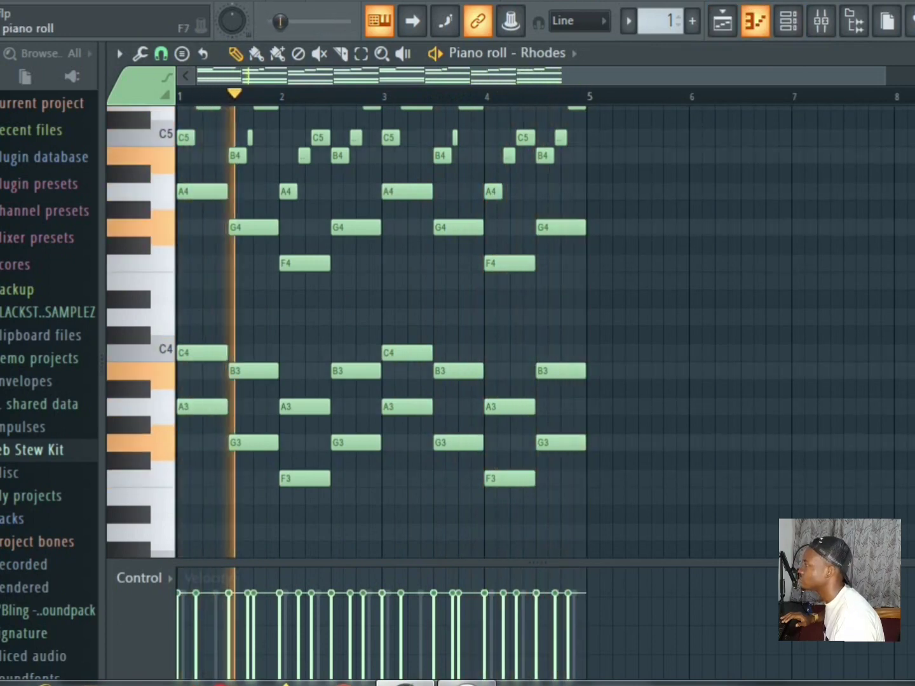
# Bring in the Morphine channel alongside Rhodes and examine its melody notes in the piano roll.
pyautogui.click(788, 20)
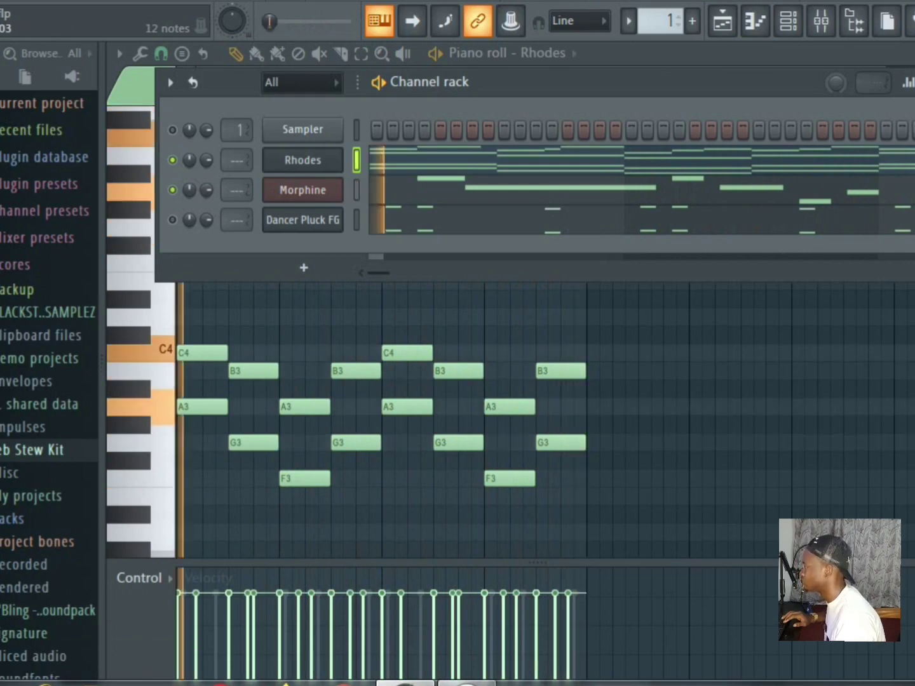
pyautogui.click(483, 190)
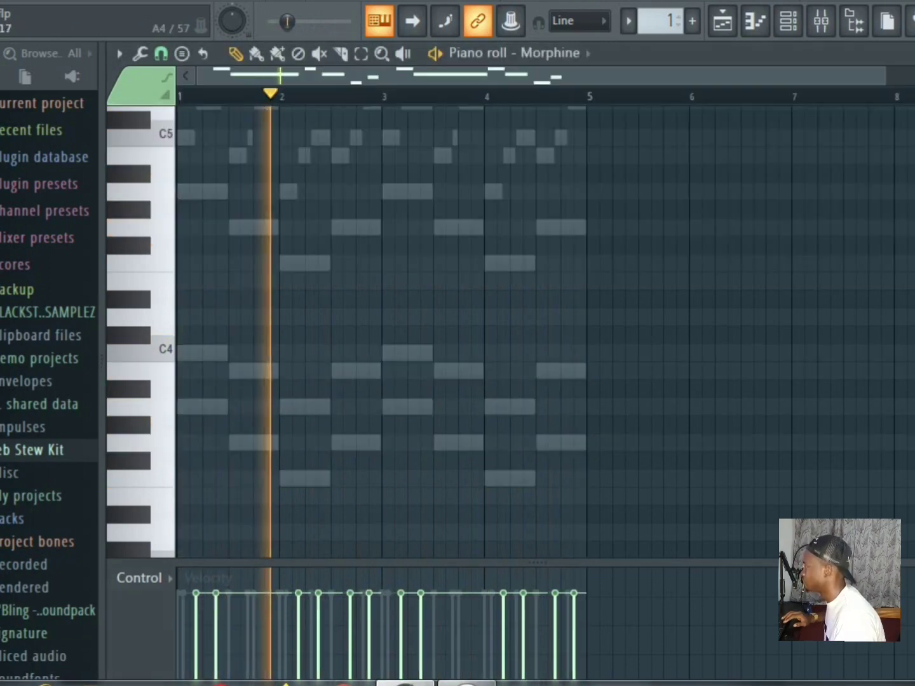
pyautogui.scroll(5, 457, 264)
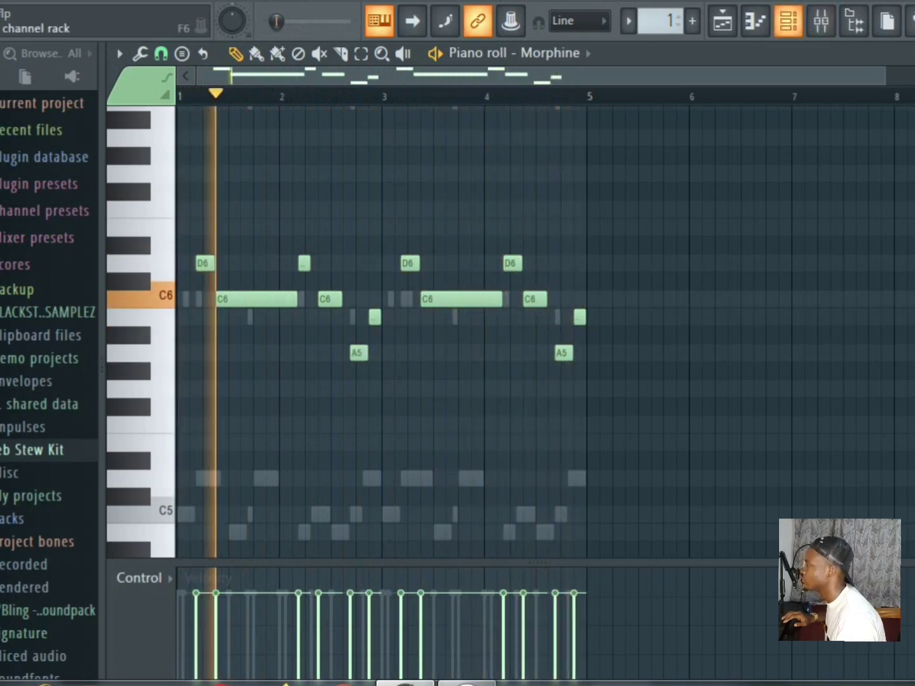
# Unmute the Dancer Pluck FG channel and inspect its synth settings during playback.
pyautogui.click(787, 20)
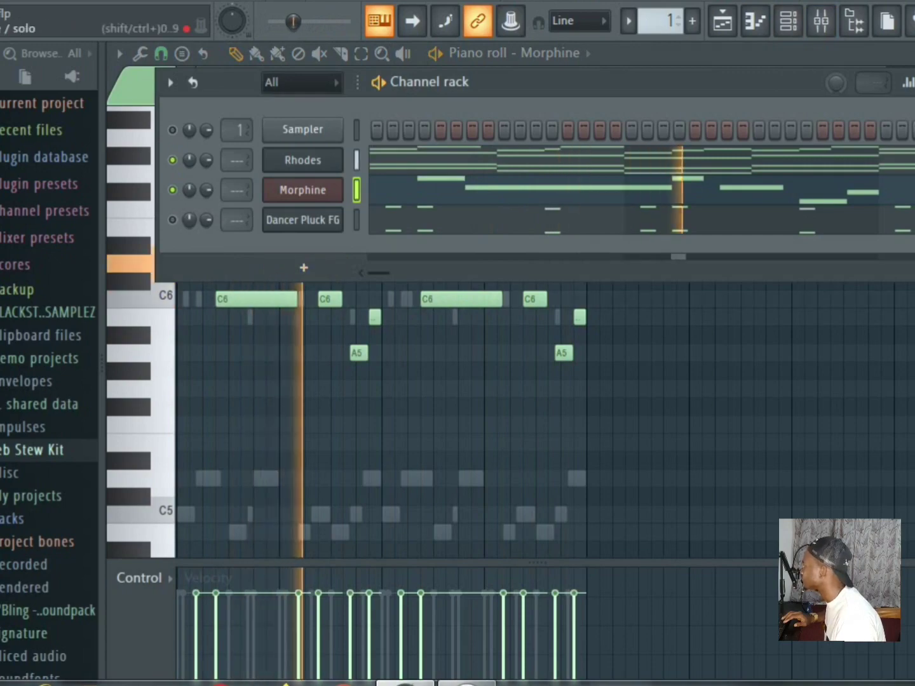
pyautogui.click(172, 220)
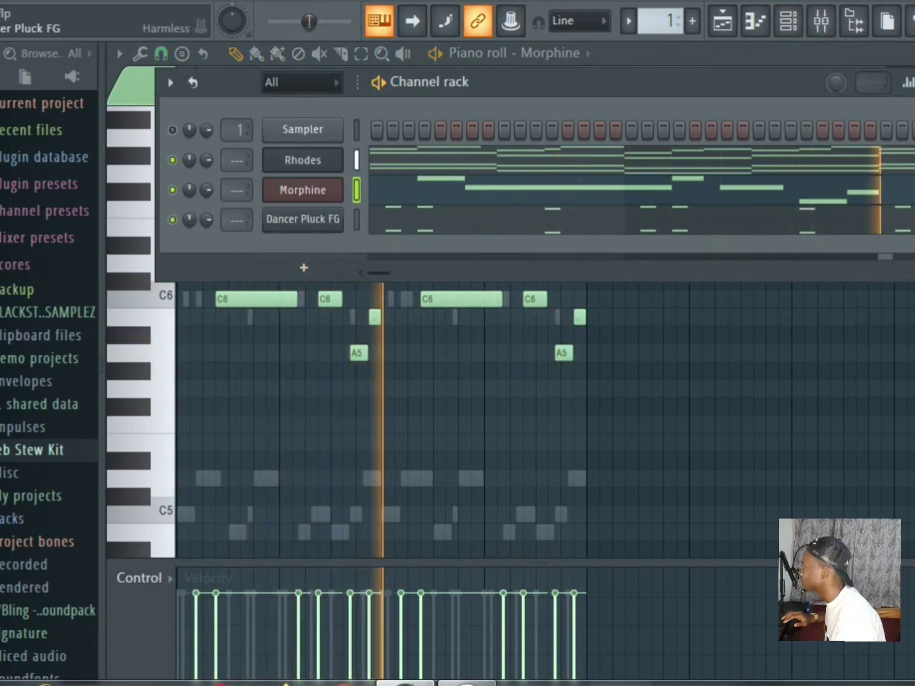
pyautogui.click(303, 220)
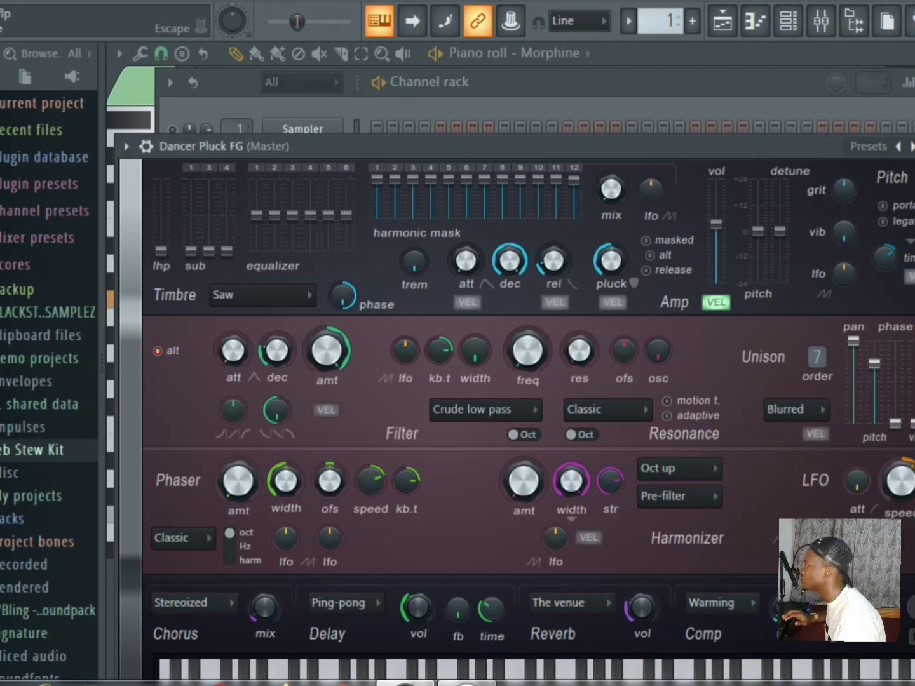
pyautogui.press('Escape')
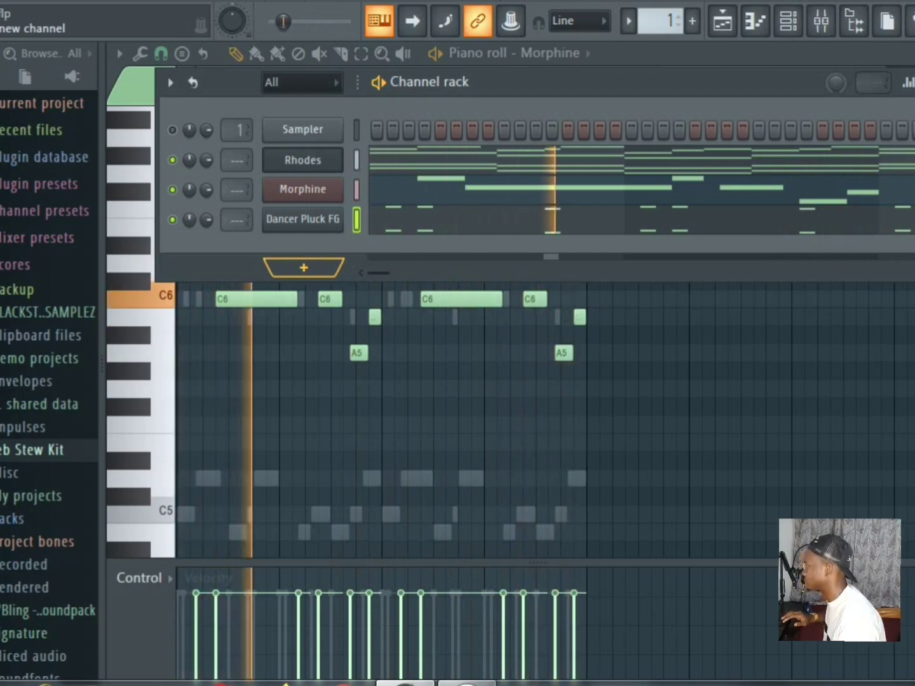
# Add a Sytrus channel and load its Tibetron bell preset.
pyautogui.click(304, 267)
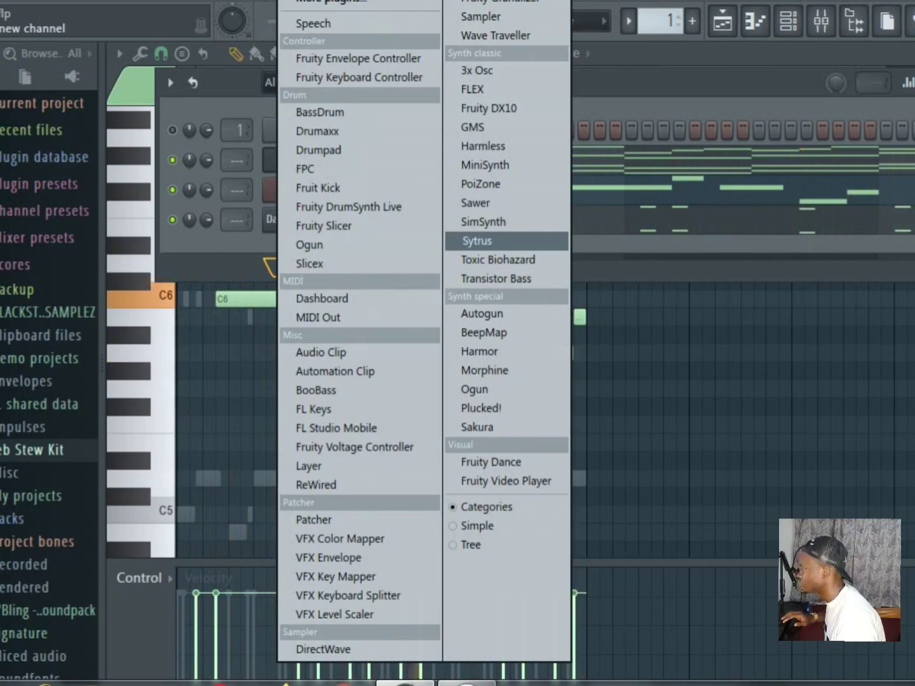
pyautogui.click(478, 240)
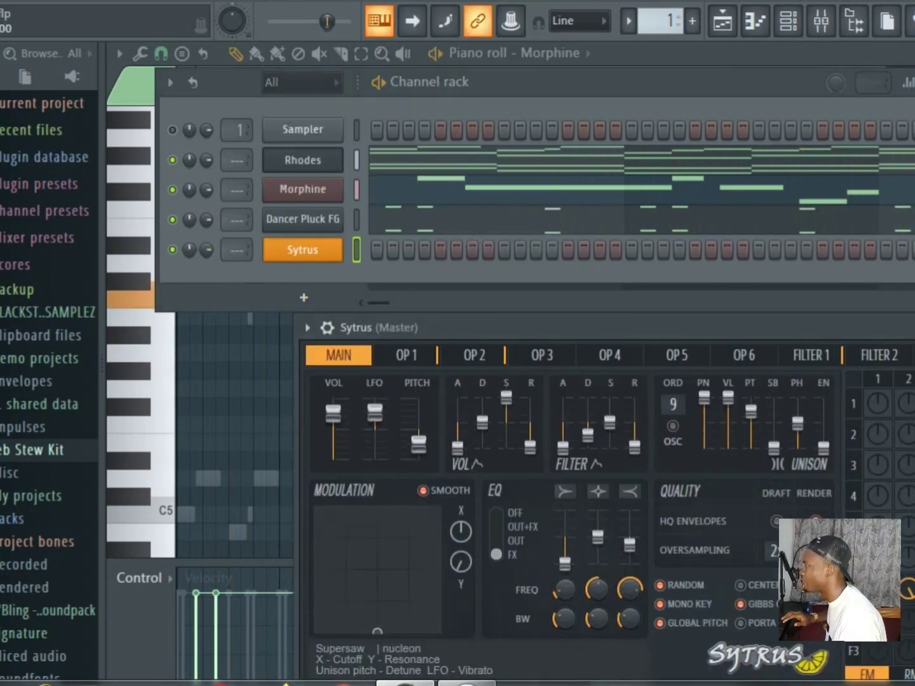
pyautogui.moveTo(508, 328); pyautogui.dragTo(314, 120)
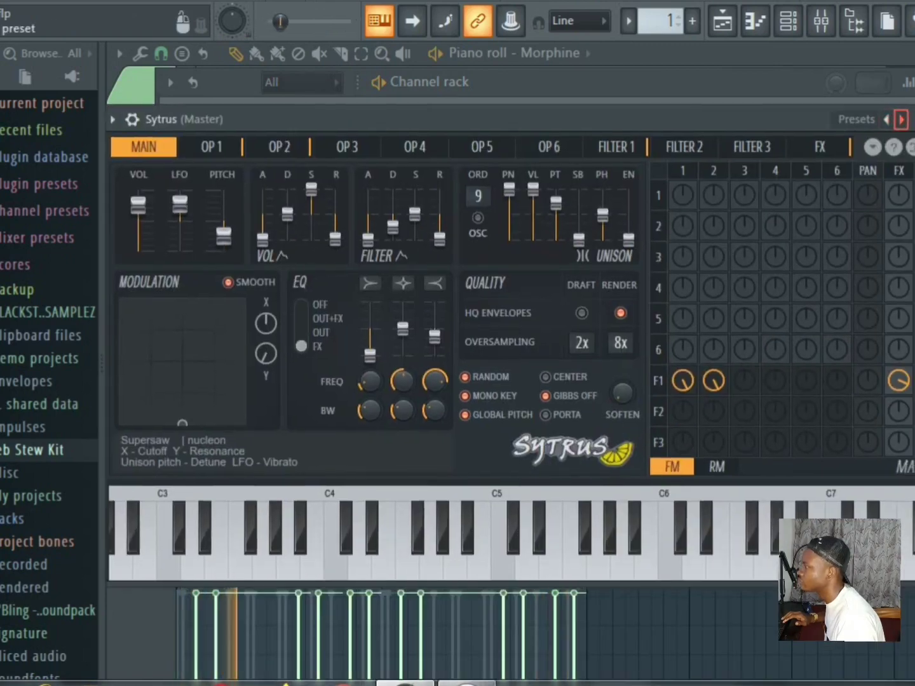
pyautogui.rightClick(901, 120)
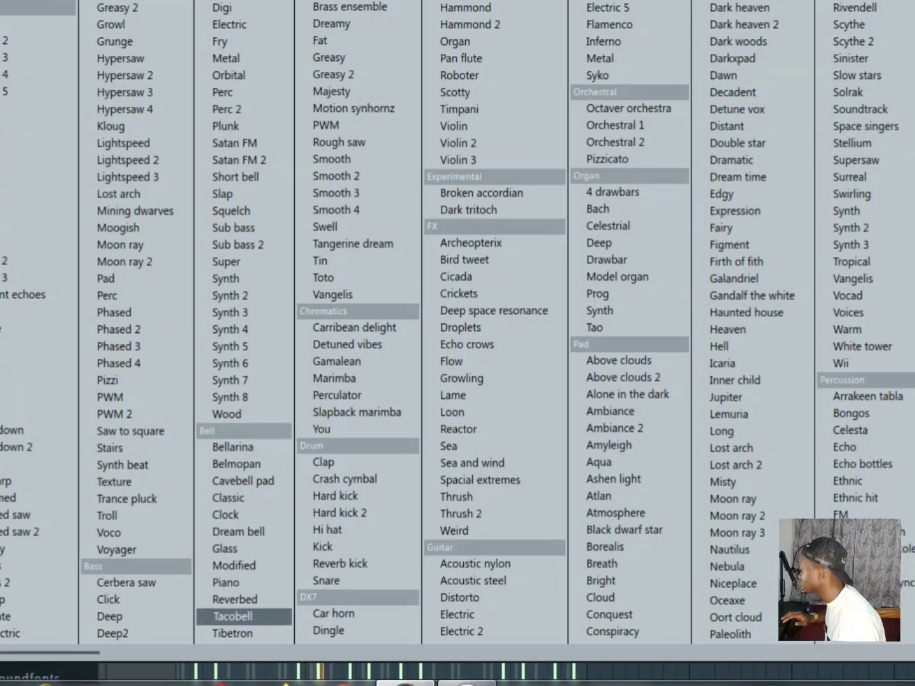
pyautogui.click(233, 632)
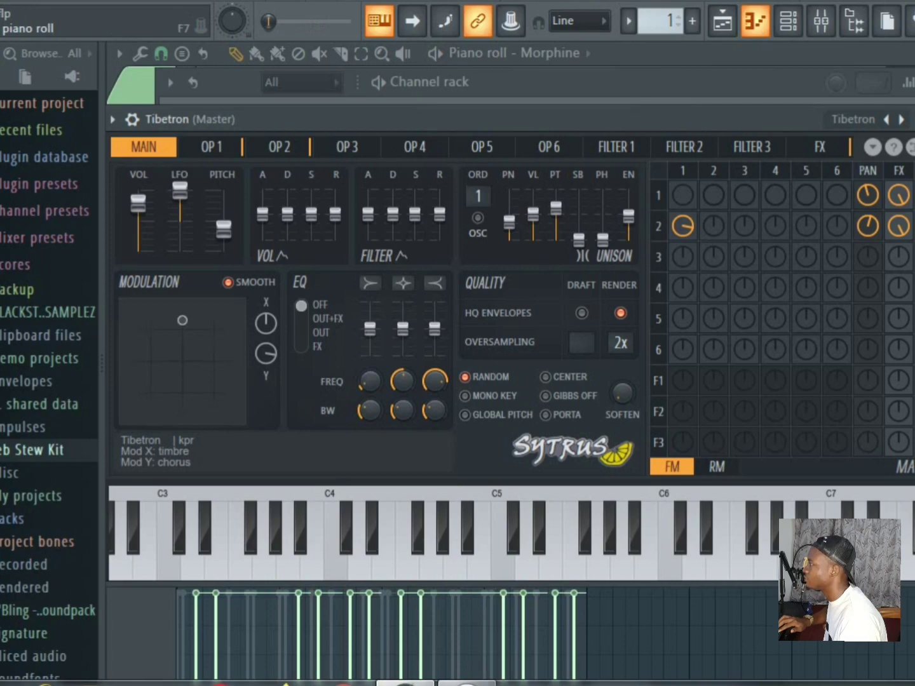
# Record a short Tibetron counter-melody over the playing pattern, with Everything as the recording type.
pyautogui.click(788, 22)
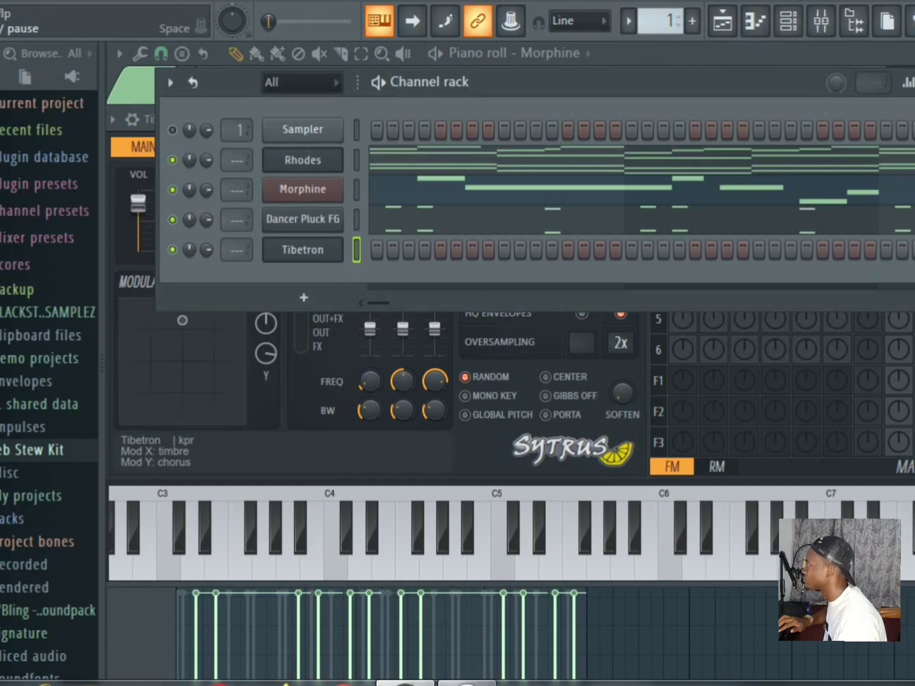
pyautogui.press('r')
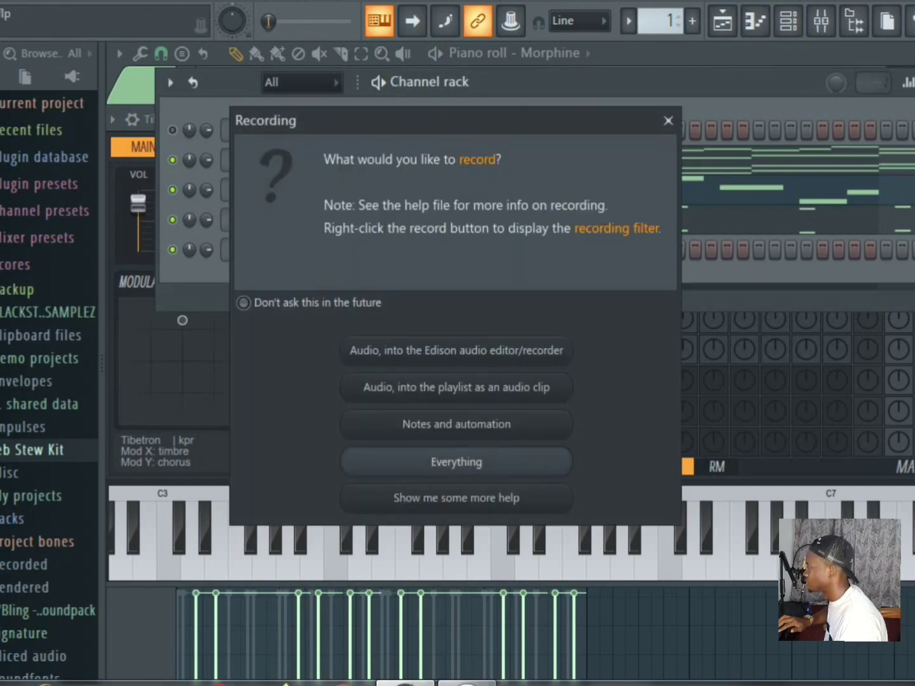
pyautogui.click(457, 461)
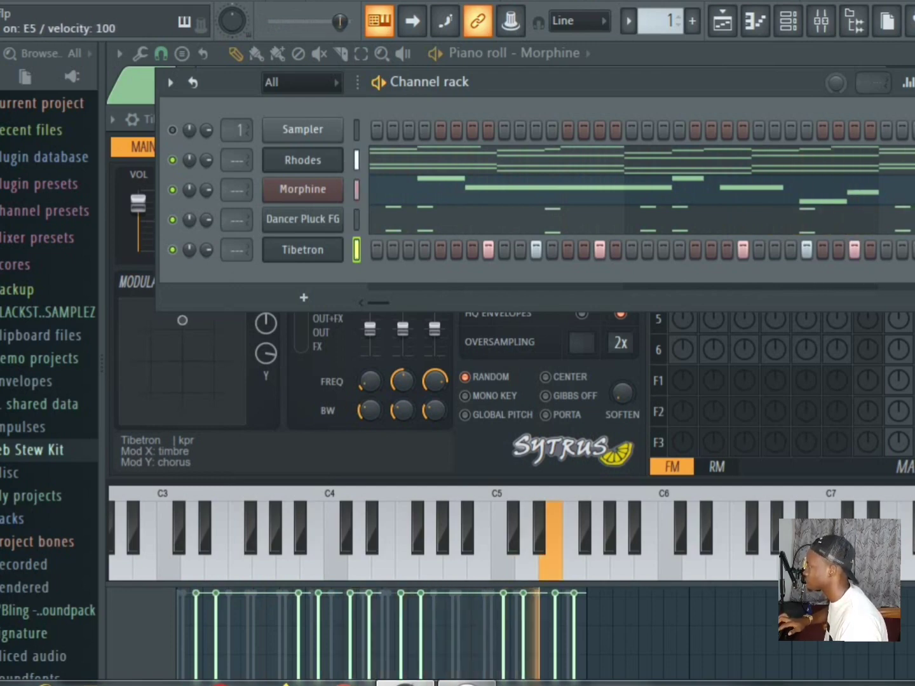
pyautogui.press('space')
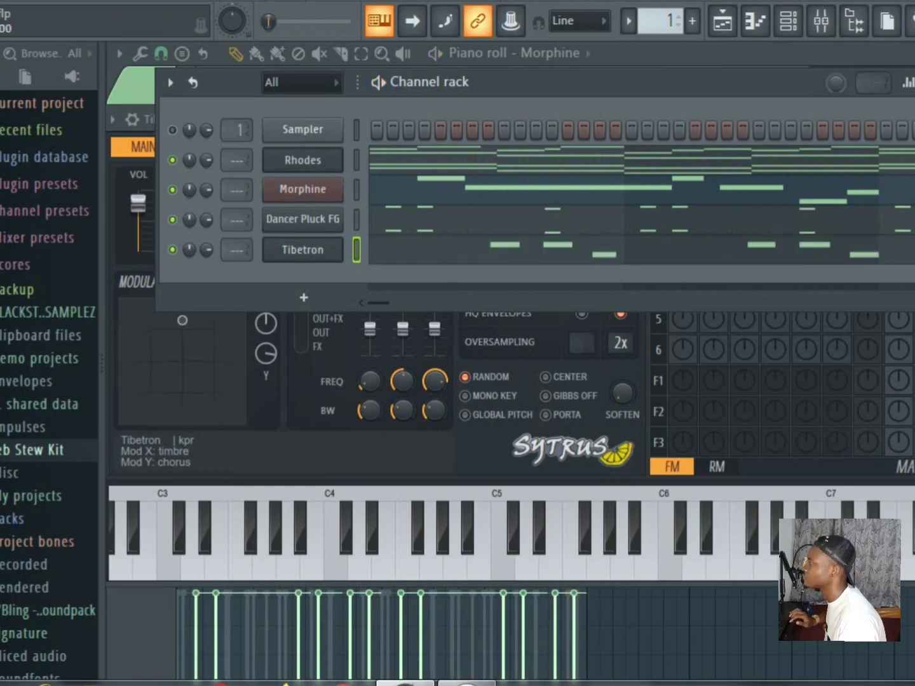
# Quantize the recorded Tibetron notes in the piano roll and play the pattern back.
pyautogui.click(755, 21)
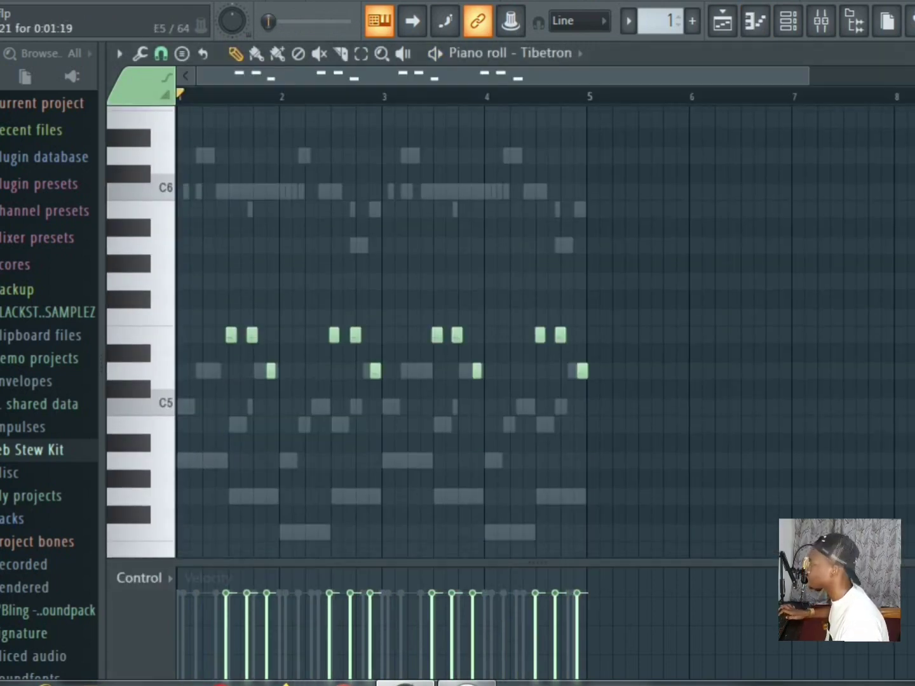
pyautogui.hotkey('alt', 'q')
pyautogui.press('Return')
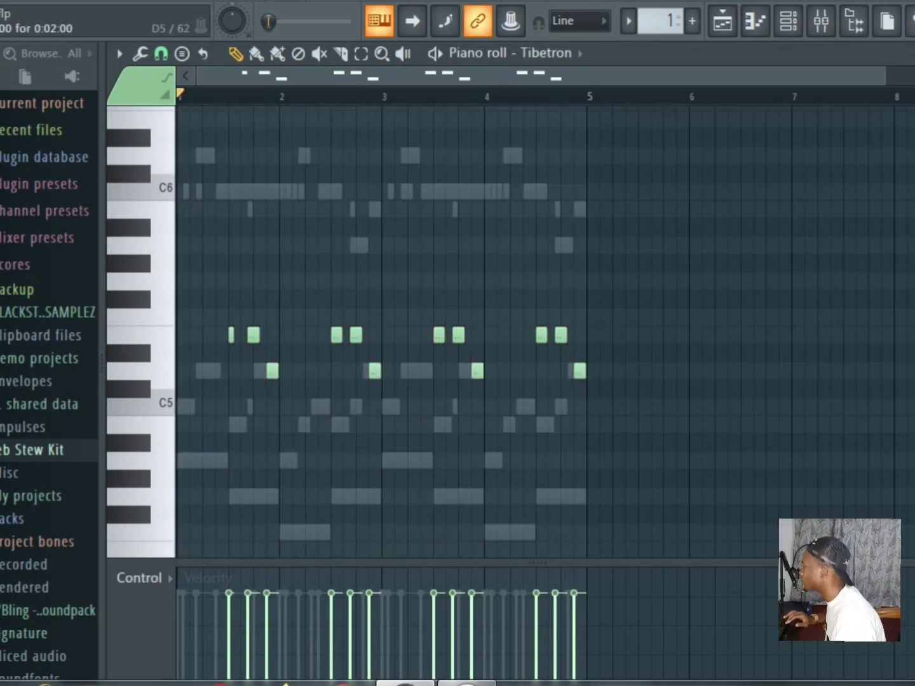
pyautogui.press('space')
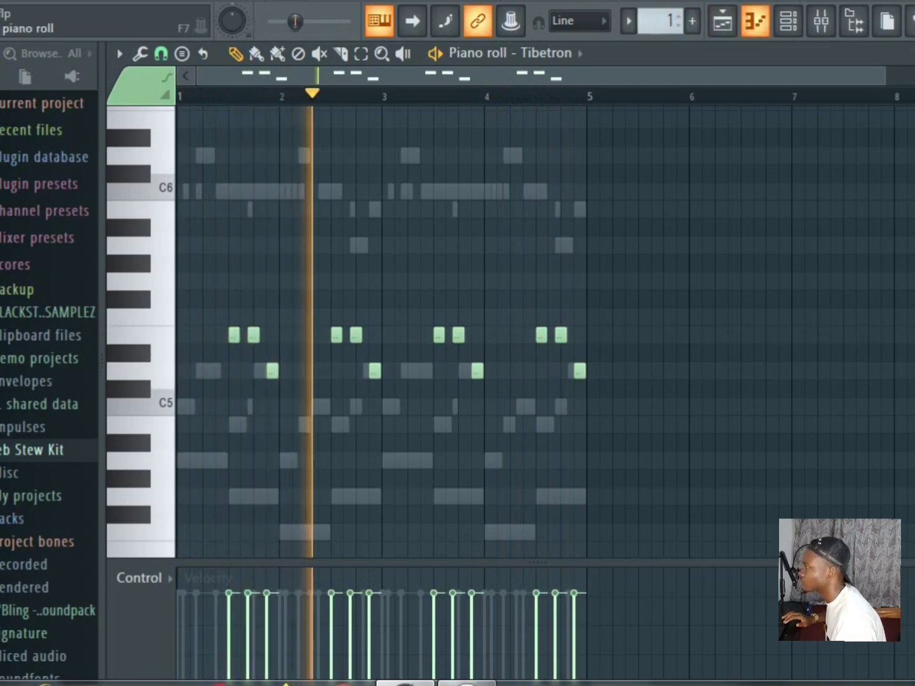
pyautogui.click(788, 21)
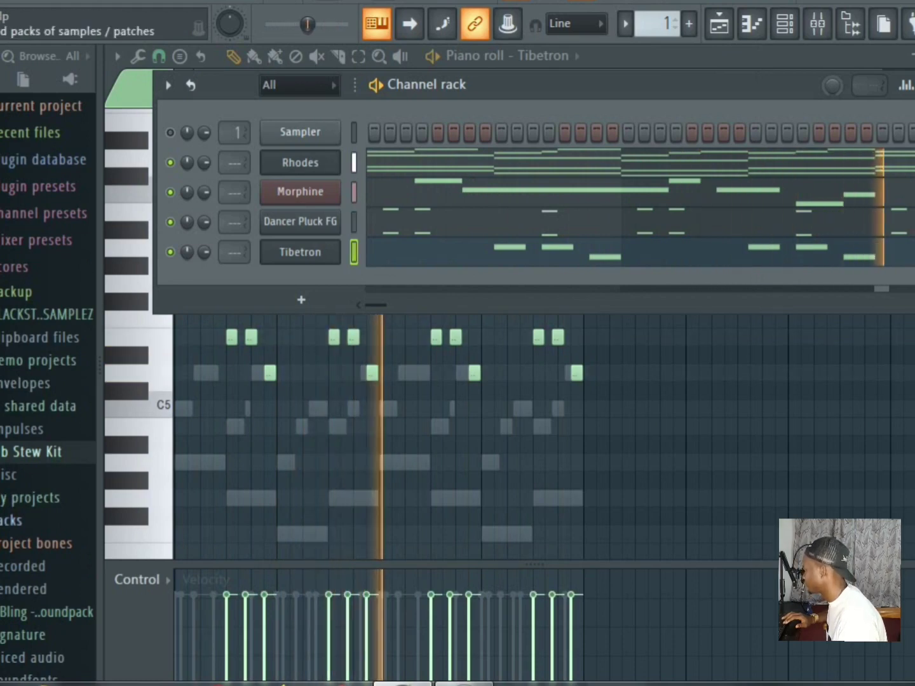
# Look through the Packs folder in the sample browser, then collapse it.
pyautogui.click(38, 520)
pyautogui.scroll(-3, 37, 517)
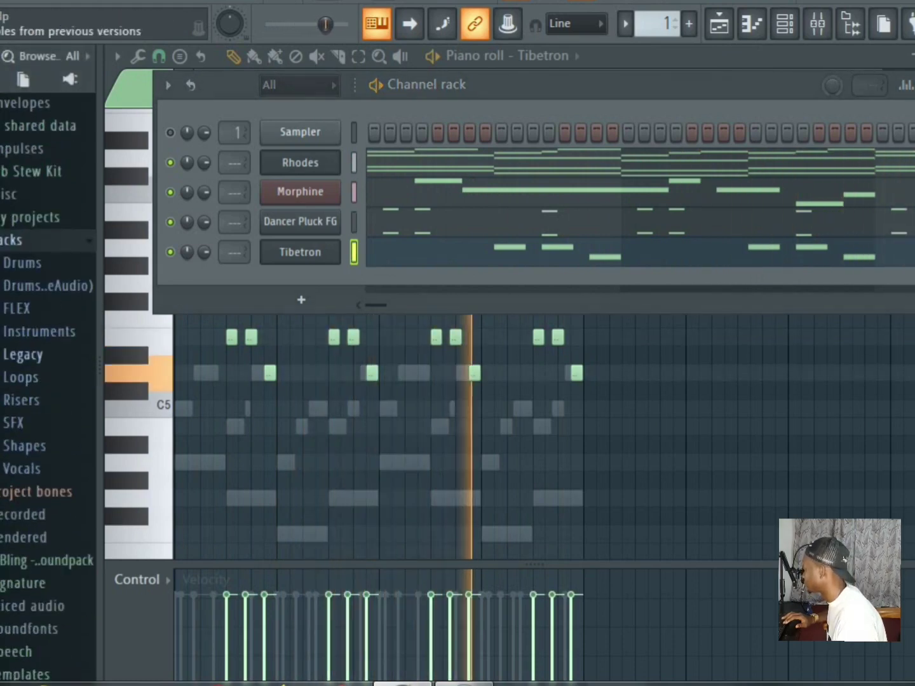
pyautogui.scroll(3, 44, 272)
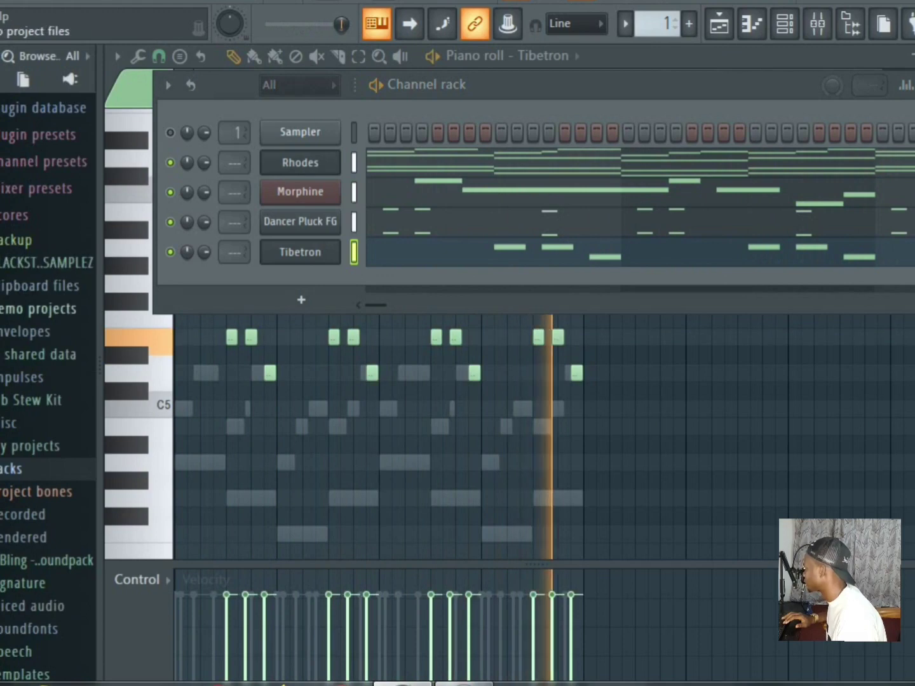
pyautogui.scroll(2, 45, 286)
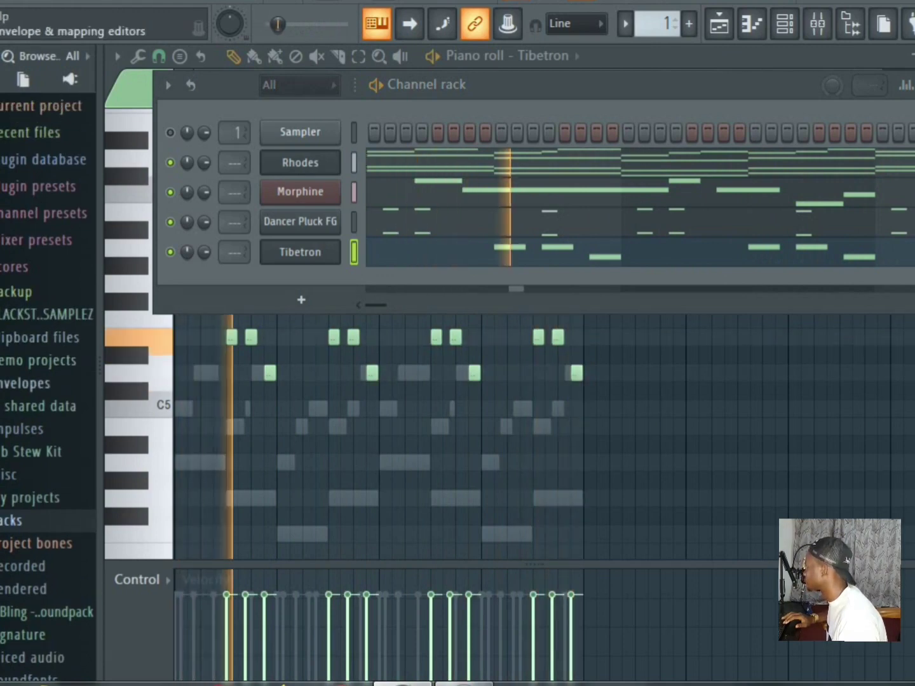
pyautogui.scroll(-2, 45, 286)
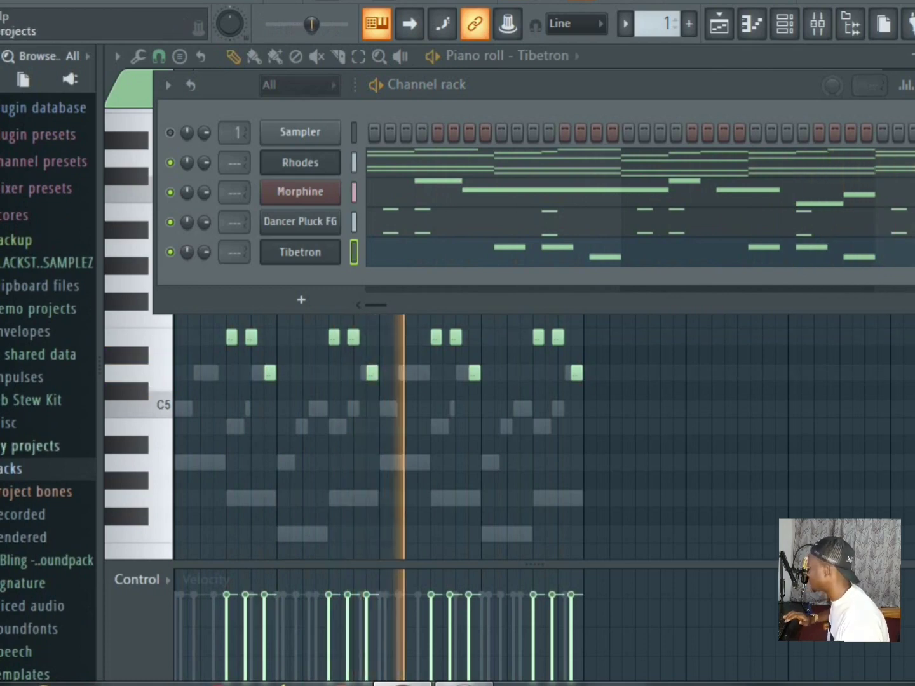
# Open the REEMS folder of the Jeb Stew Kit and audition rim samples, ending with JEB REEM 13.
pyautogui.click(31, 399)
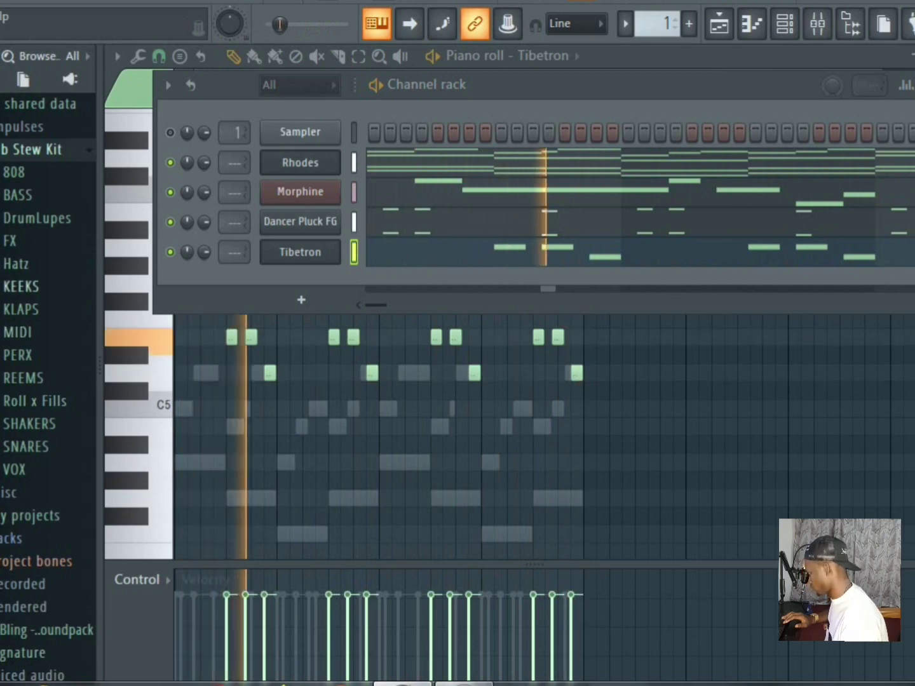
pyautogui.click(24, 378)
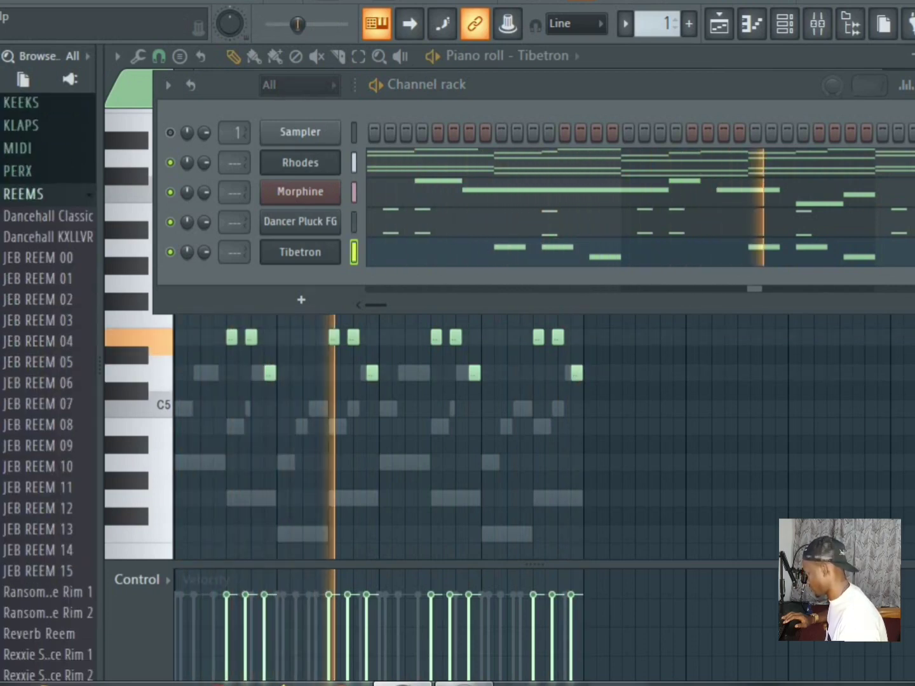
pyautogui.click(37, 373)
pyautogui.click(42, 415)
pyautogui.click(43, 519)
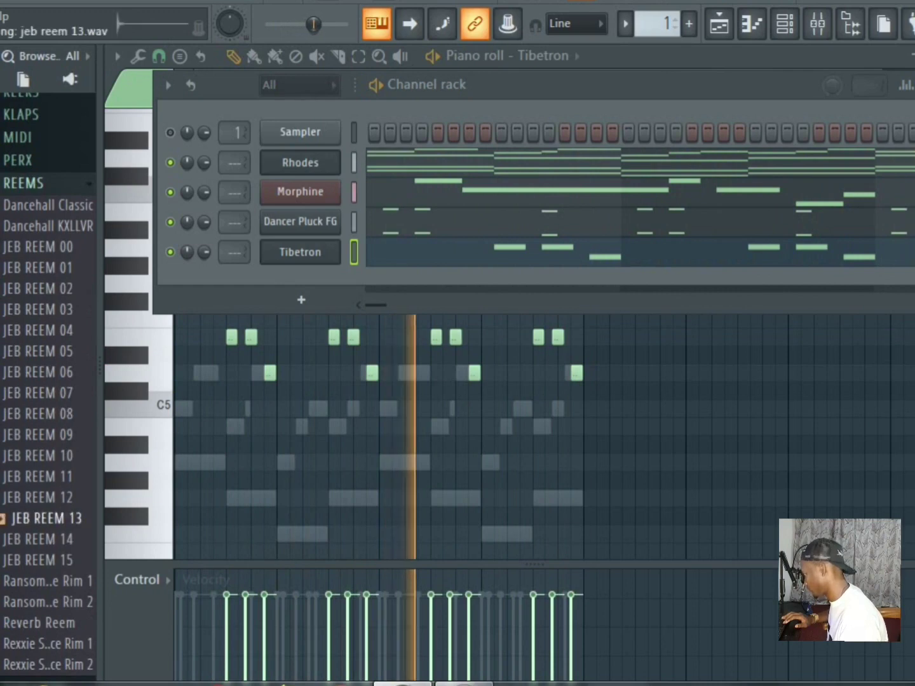
# Look through the SHAKERS folder of the Jeb Stew Kit for percussion sounds, then collapse it.
pyautogui.scroll(-4, 42, 495)
pyautogui.click(31, 472)
pyautogui.scroll(2, 31, 472)
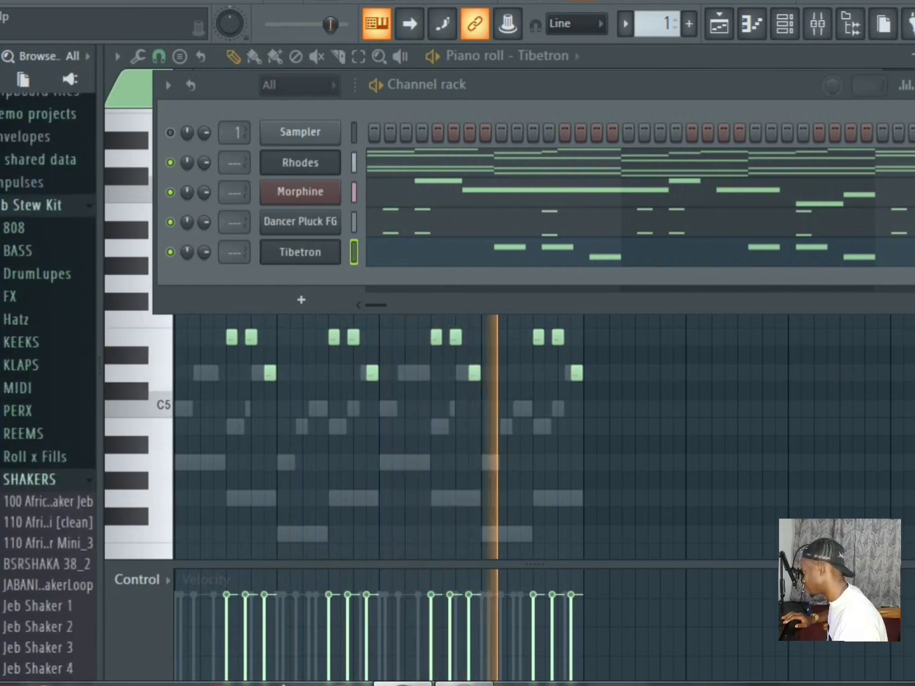
pyautogui.click(31, 474)
pyautogui.scroll(3, 32, 473)
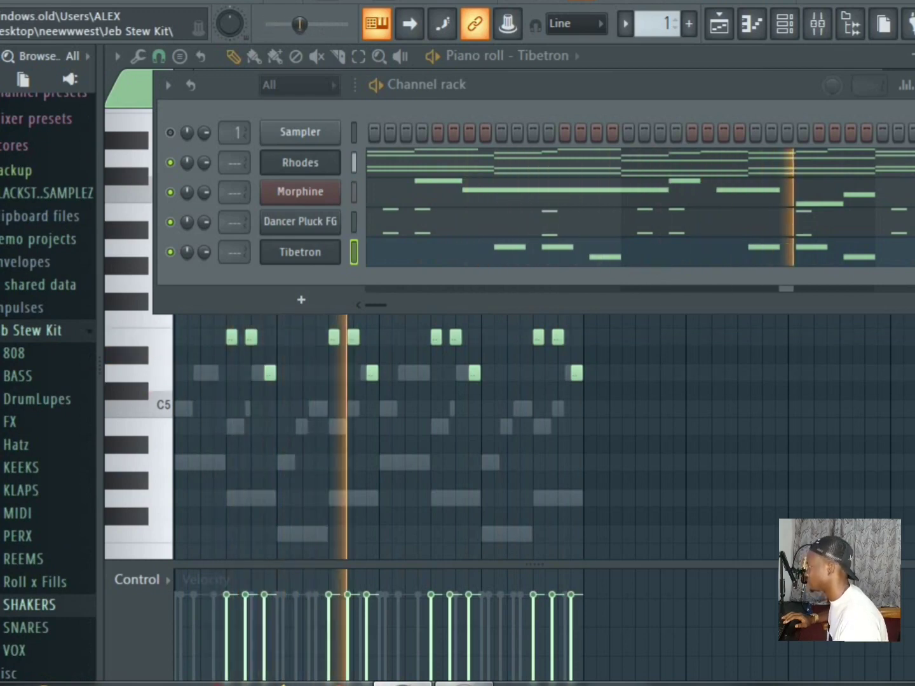
pyautogui.scroll(-5, 48, 381)
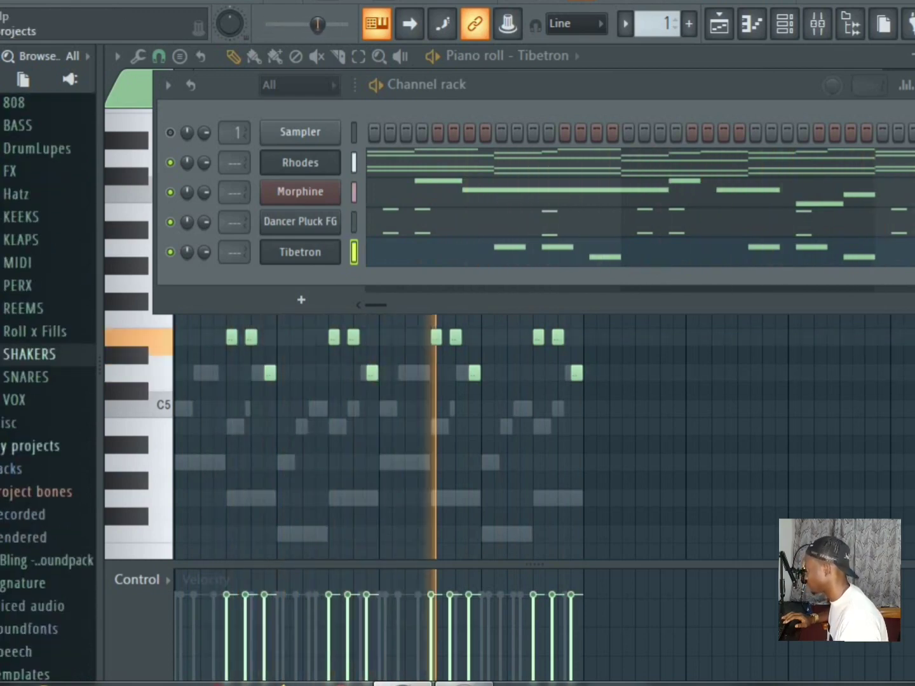
# Open the REEMS folder, audition rim samples JEB REEM 04 to 08 against the pattern, and add JEB REEM 07 as a new channel.
pyautogui.scroll(2, 48, 381)
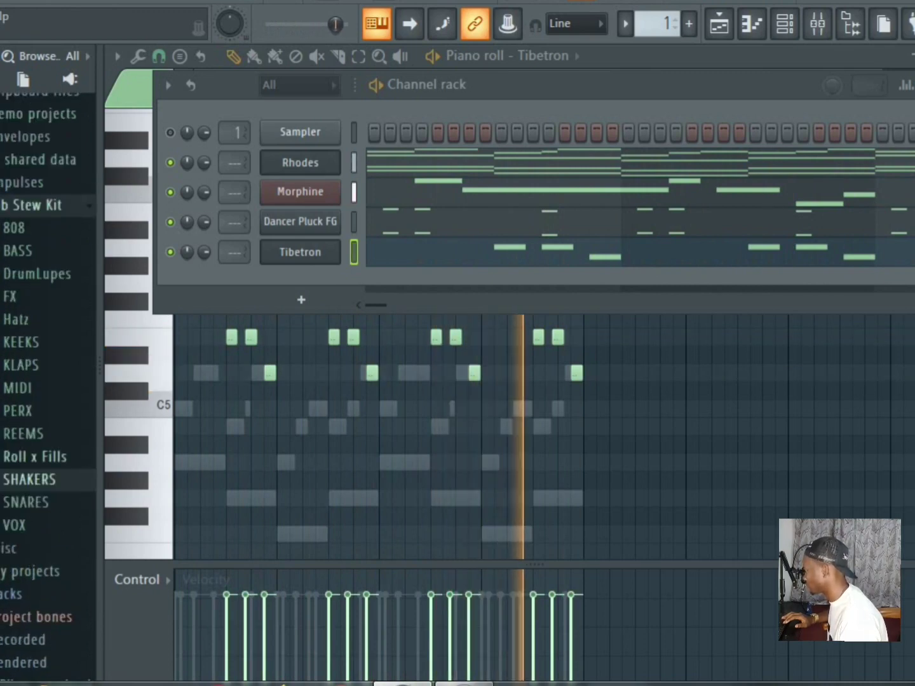
pyautogui.press('space')
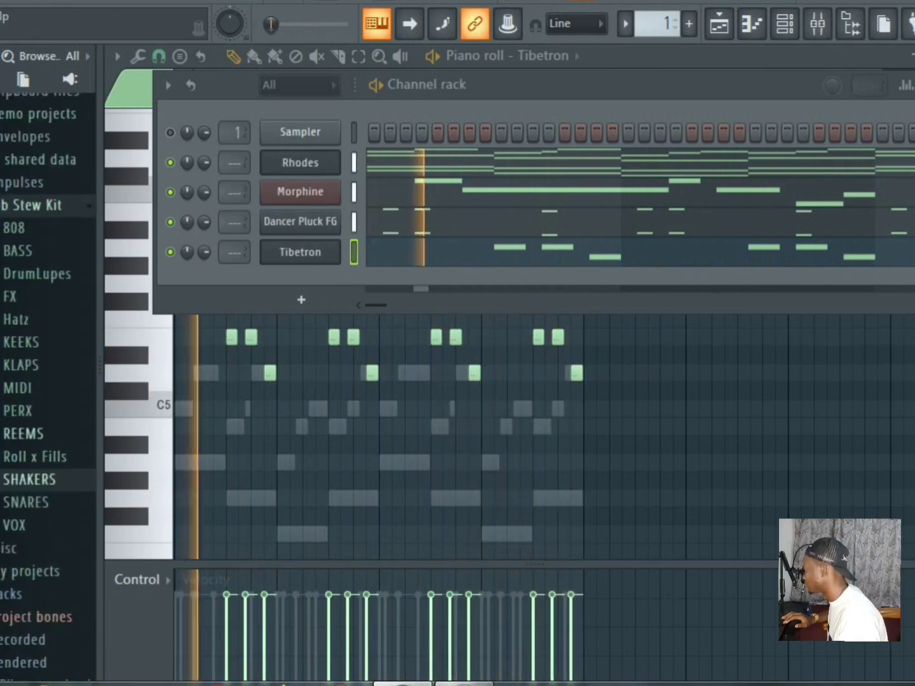
pyautogui.click(24, 433)
pyautogui.click(43, 455)
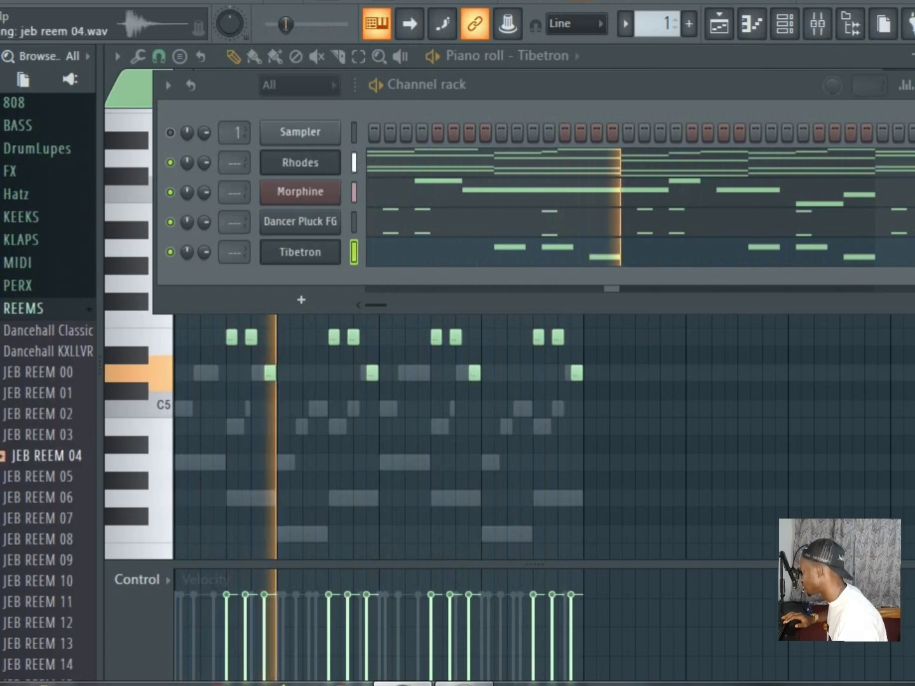
pyautogui.click(45, 477)
pyautogui.click(46, 498)
pyautogui.click(45, 518)
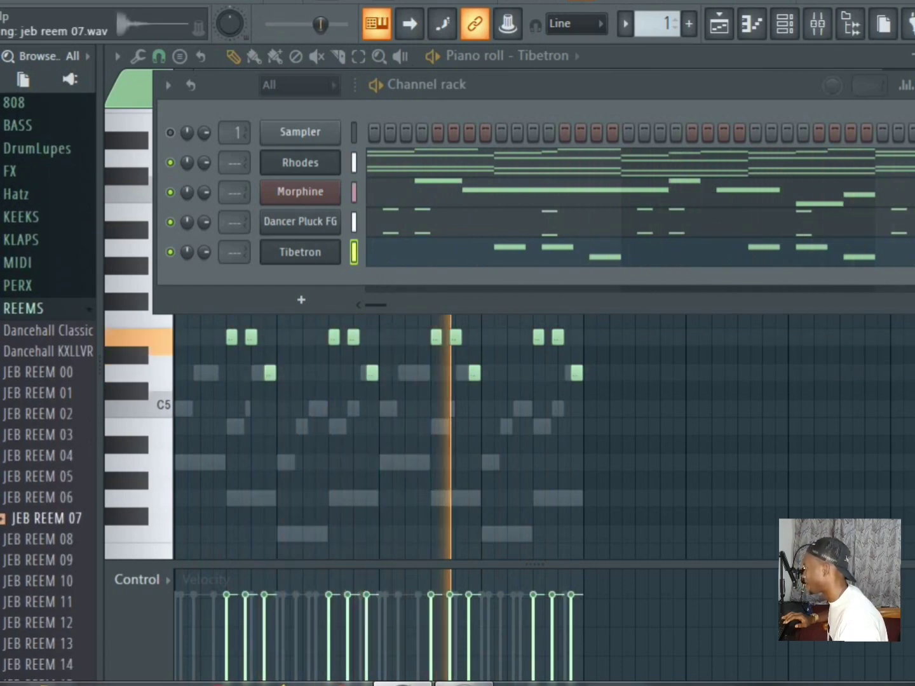
pyautogui.click(46, 540)
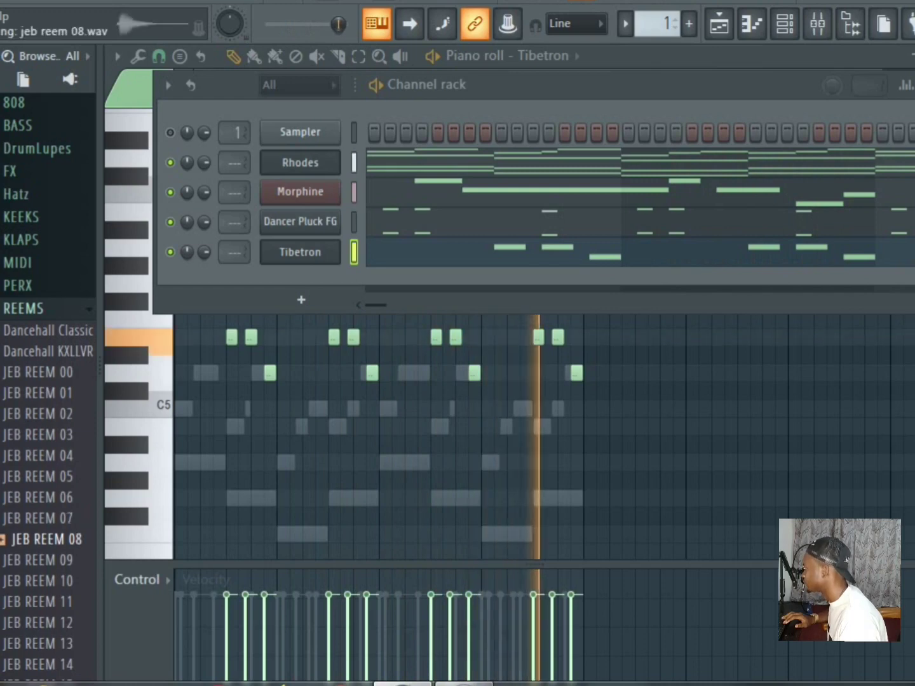
pyautogui.moveTo(45, 518); pyautogui.dragTo(304, 308)
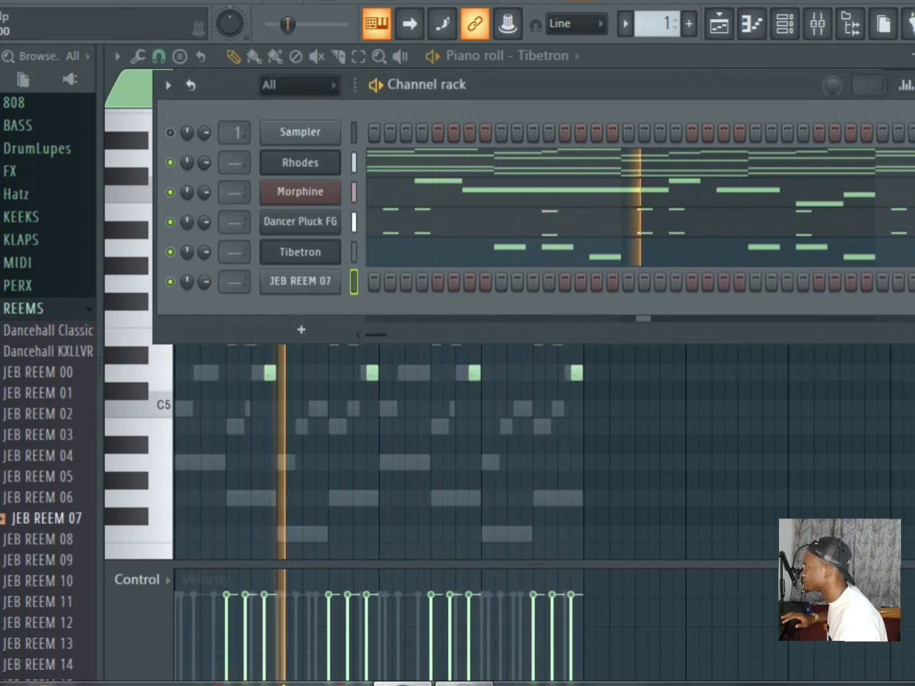
# Place JEB REEM 07 hits on steps 1 and 4 of the channel rack row, removing the trial hit on step 5.
pyautogui.press('space')
pyautogui.press('space')
pyautogui.press('space')
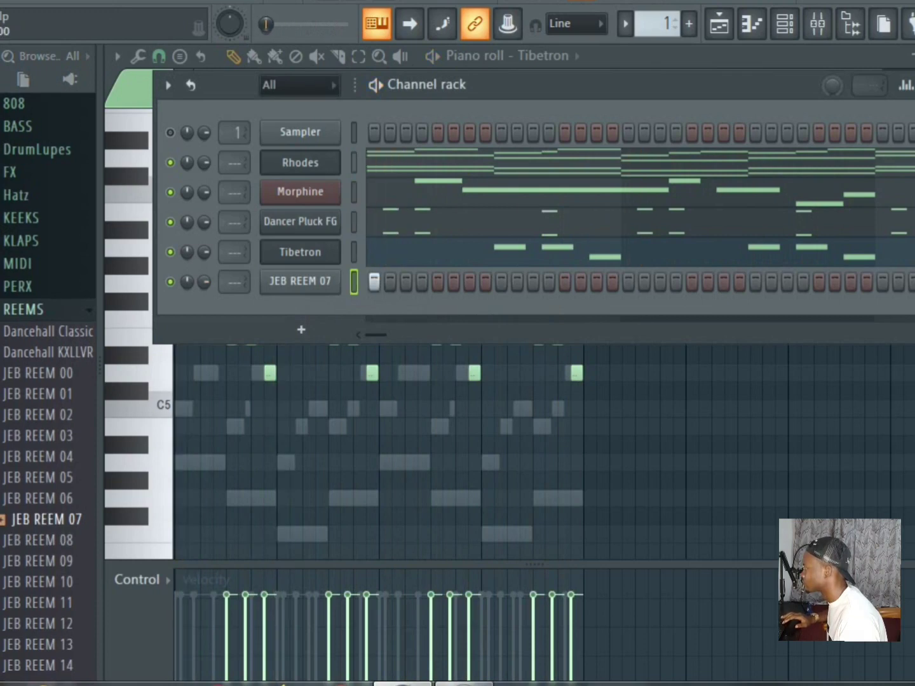
pyautogui.press('space')
pyautogui.click(438, 282)
pyautogui.press('space')
pyautogui.press('space')
pyautogui.click(422, 282)
pyautogui.press('space')
pyautogui.rightClick(437, 282)
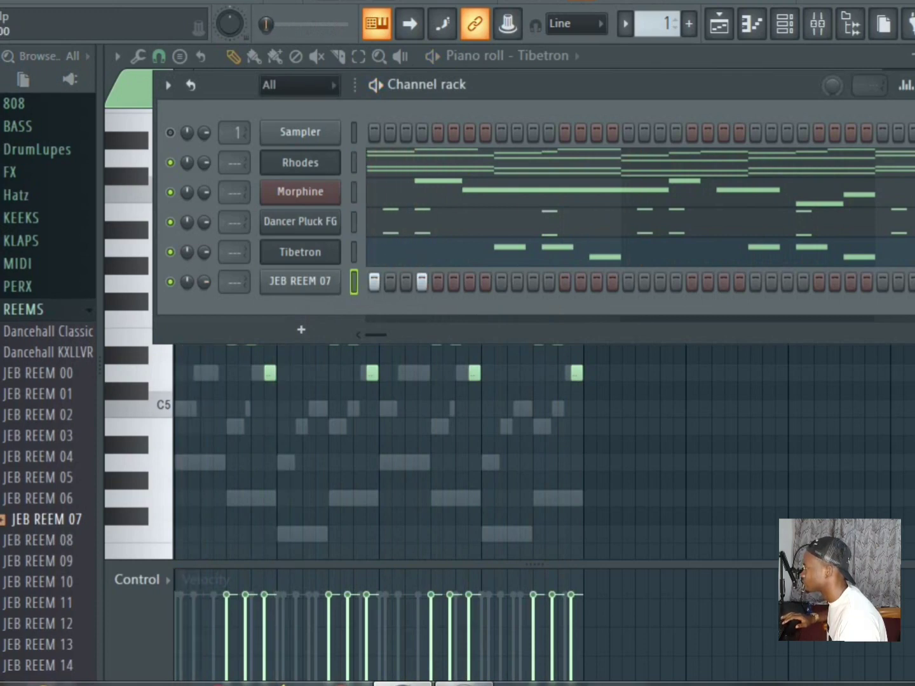
# Add a JEB REEM 07 hit on step 7 in place of the trial hit on step 8, checking it in playback.
pyautogui.press('space')
pyautogui.press('space')
pyautogui.press('space')
pyautogui.click(485, 281)
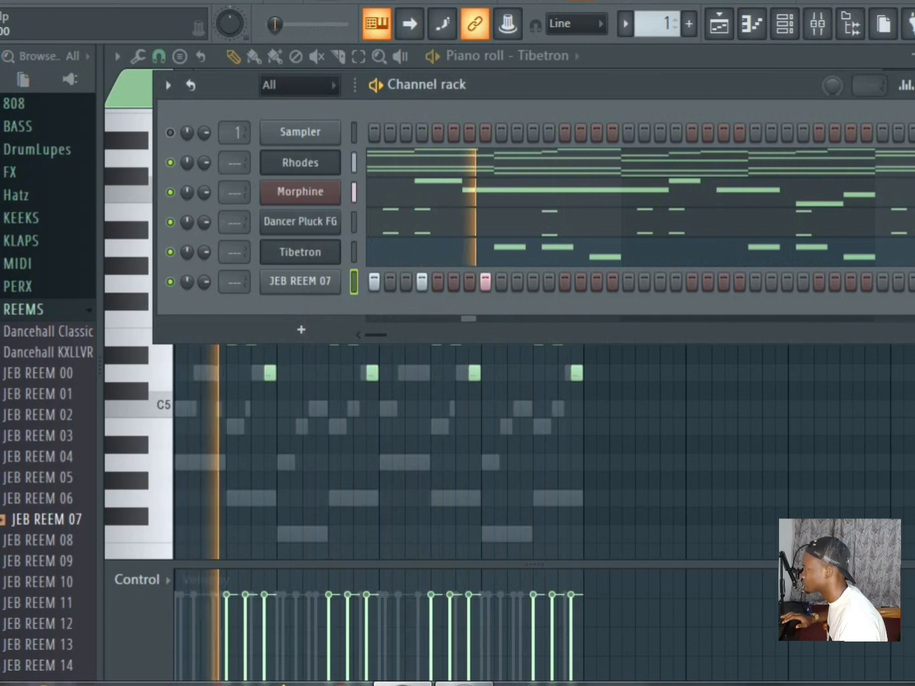
pyautogui.press('space')
pyautogui.press('space')
pyautogui.press('space')
pyautogui.click(470, 283)
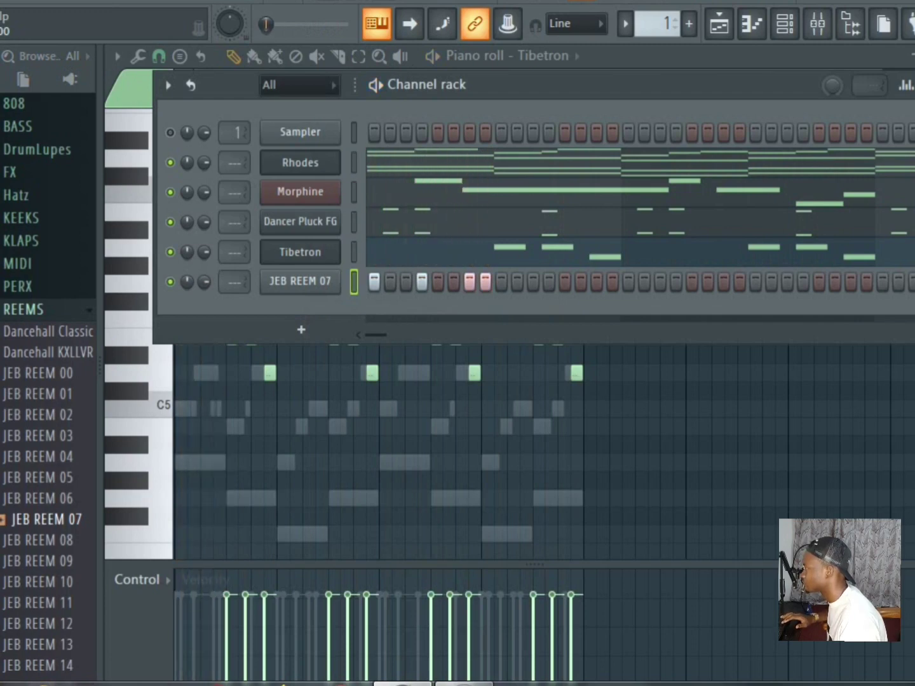
pyautogui.press('space')
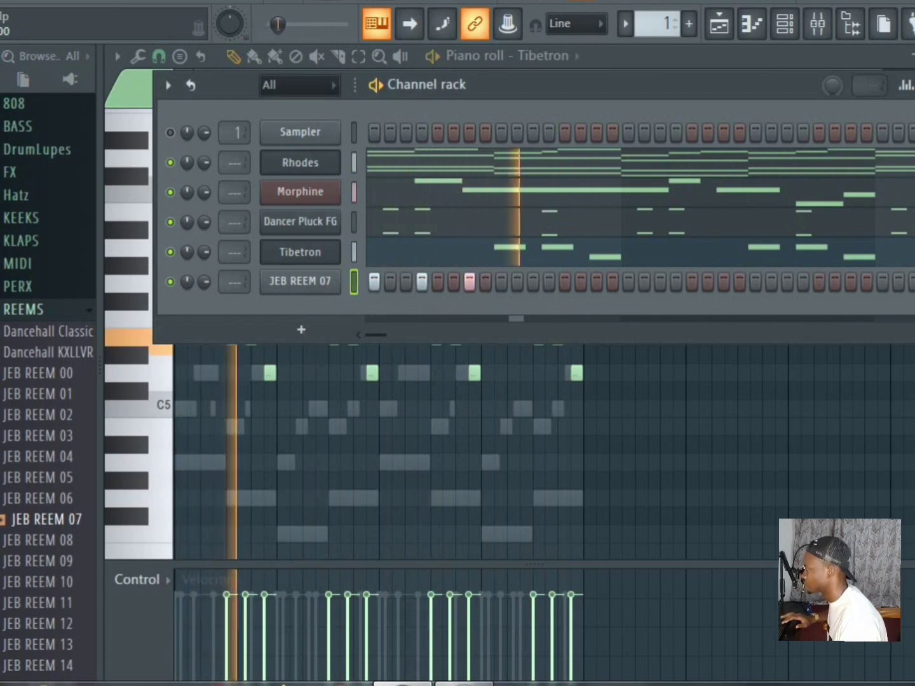
pyautogui.press('space')
pyautogui.press('space')
# Add JEB REEM 07 hits on steps 11 and 13, removing the trial hit on step 10, and play the pattern.
pyautogui.click(518, 281)
pyautogui.press('space')
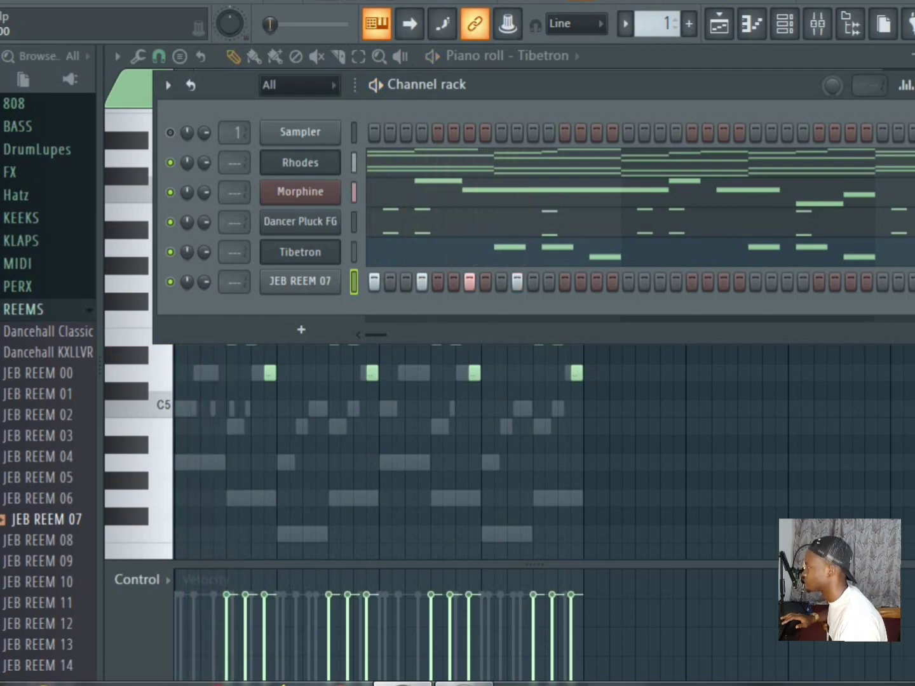
pyautogui.press('space')
pyautogui.rightClick(517, 282)
pyautogui.click(533, 282)
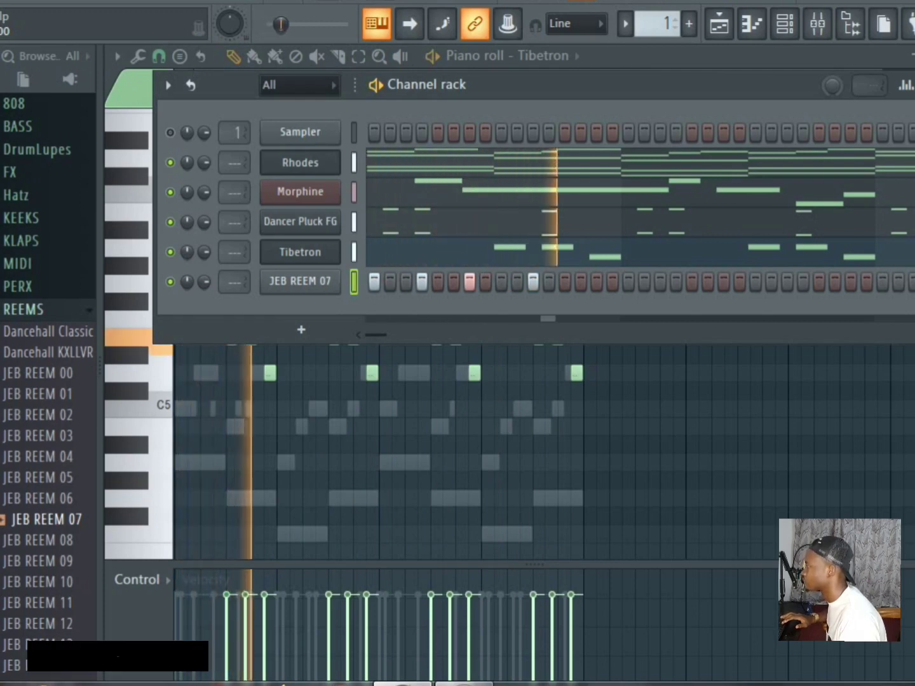
pyautogui.press('space')
pyautogui.press('space')
pyautogui.click(565, 281)
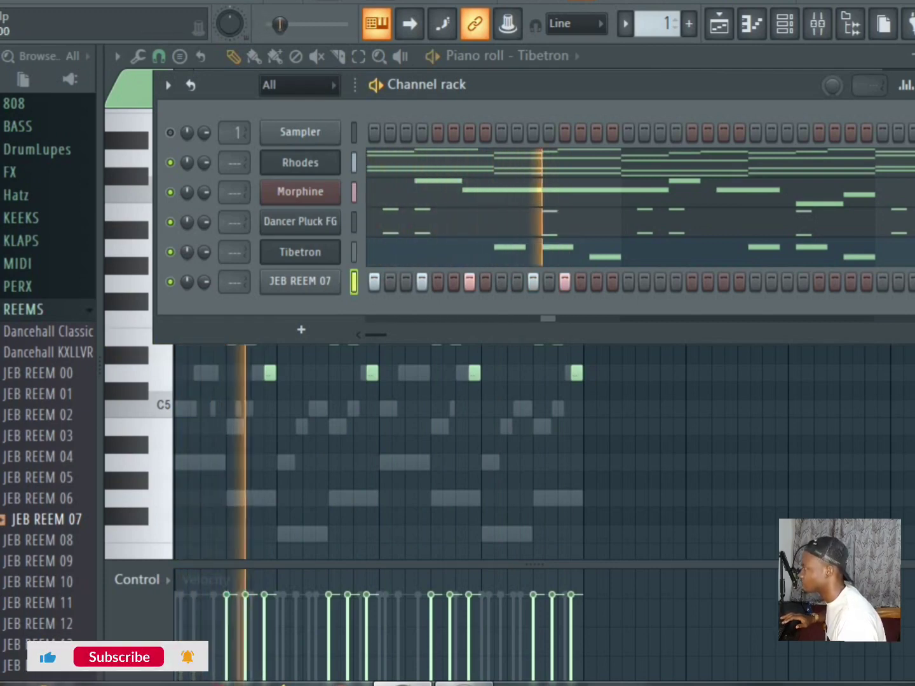
pyautogui.press('space')
# Duplicate the one-bar JEB REEM 07 rhythm across bars 2 to 4 in its piano roll, then return to the channel rack.
pyautogui.click(717, 25)
pyautogui.click(718, 24)
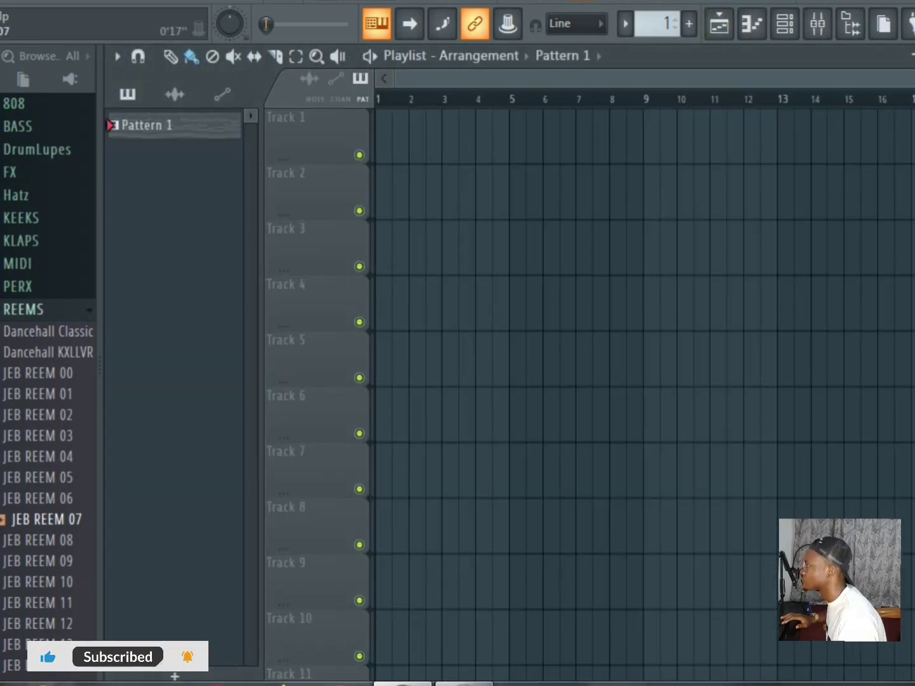
pyautogui.click(785, 24)
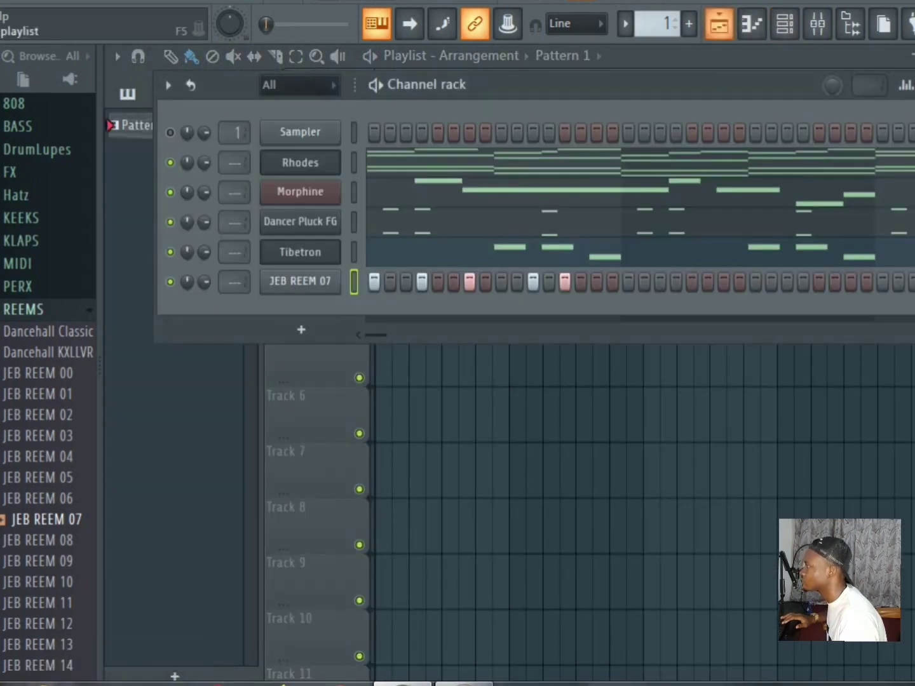
pyautogui.click(752, 24)
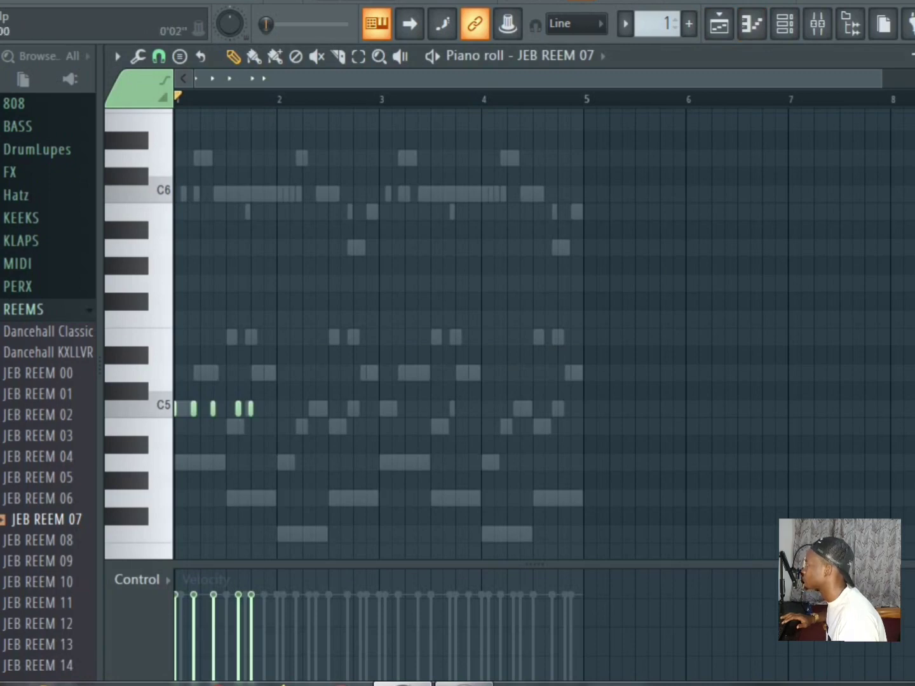
pyautogui.hotkey('ctrl', 'a')
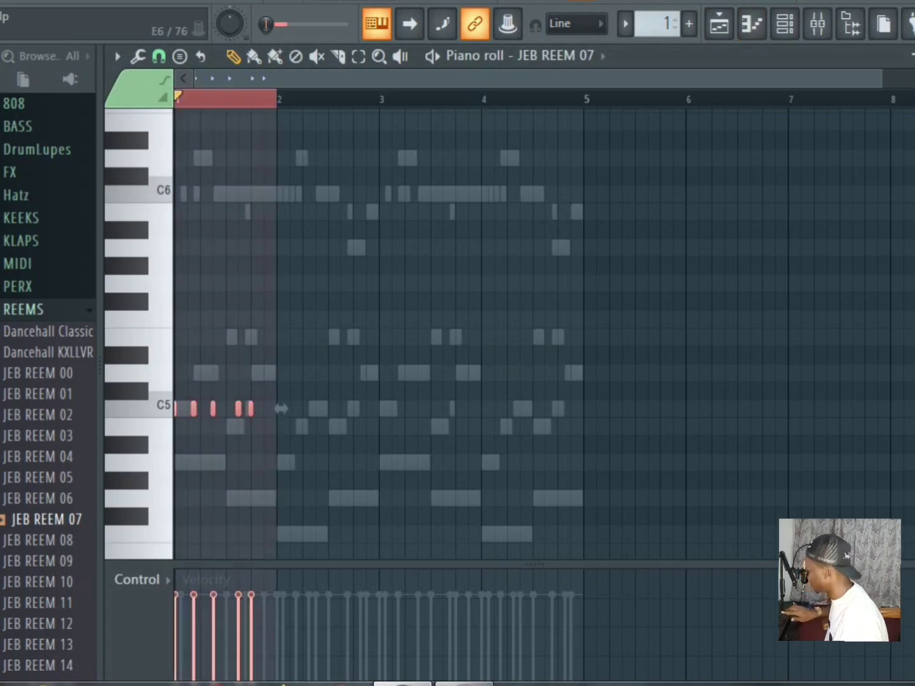
pyautogui.hotkey('ctrl', 'b')
pyautogui.hotkey('ctrl', 'b')
pyautogui.hotkey('ctrl', 'b')
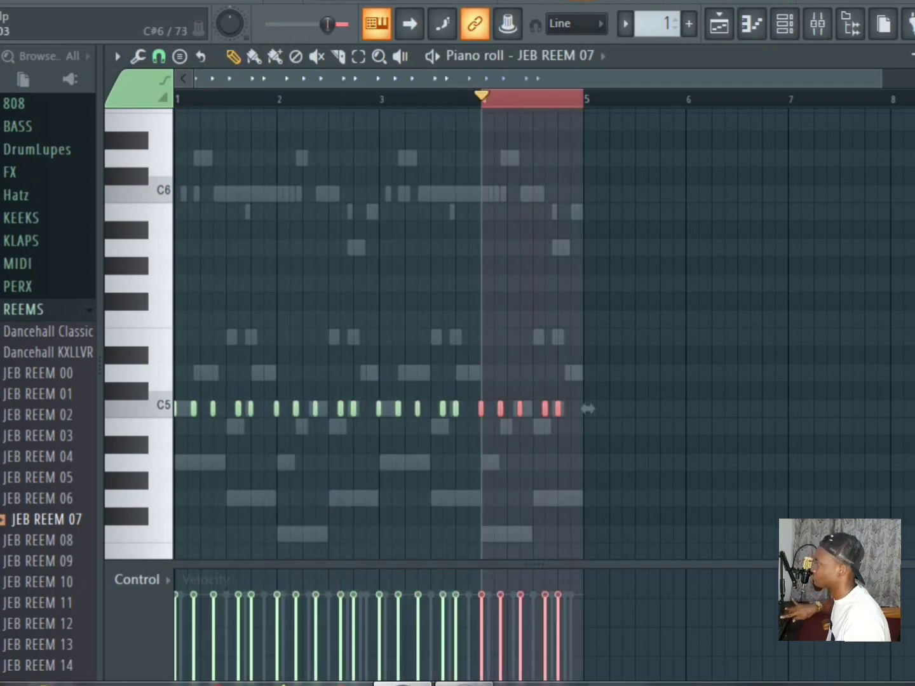
pyautogui.press('F5')
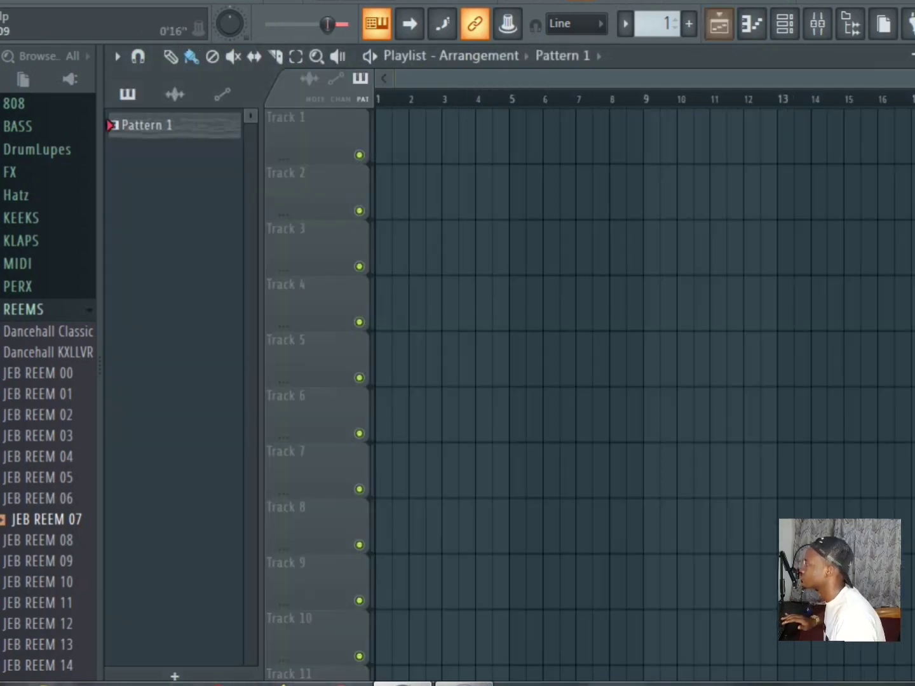
pyautogui.press('F6')
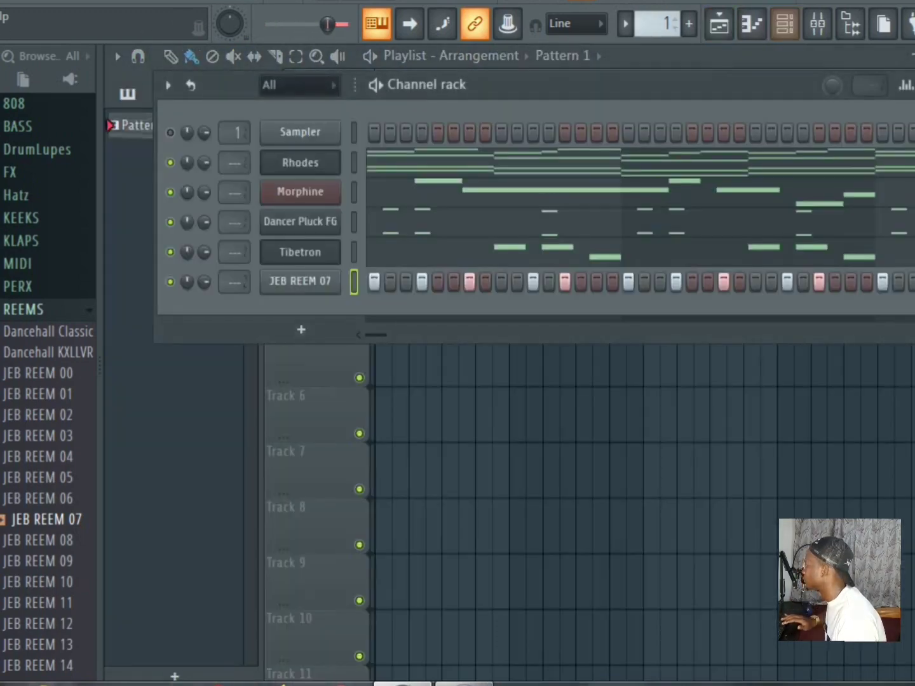
# Collapse the REEMS folder and open the METAL TEEN subfolder of the kit's PERX folder.
pyautogui.click(25, 310)
pyautogui.scroll(3, 26, 381)
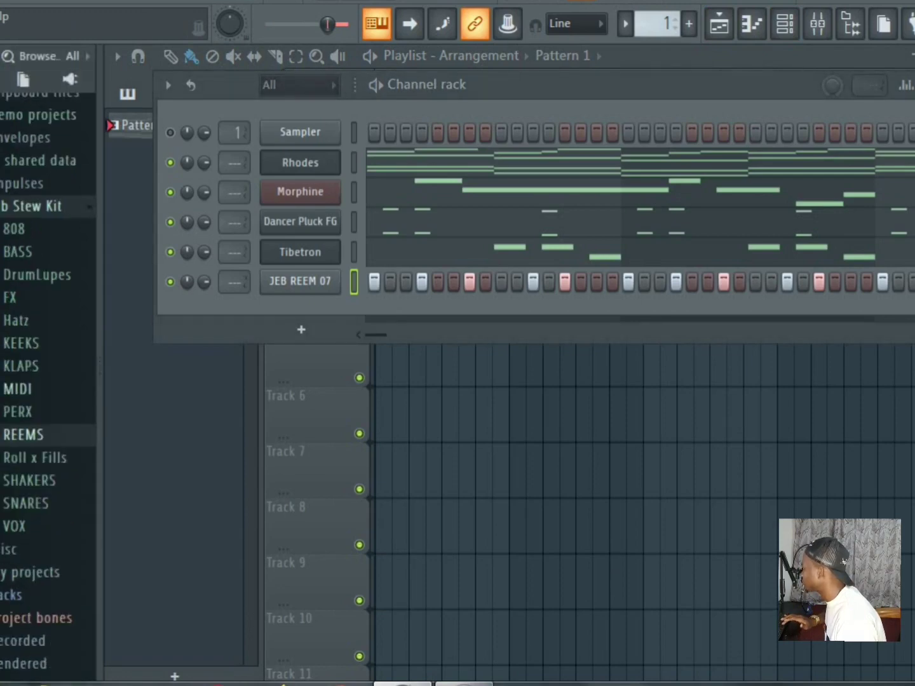
pyautogui.click(19, 412)
pyautogui.scroll(-3, 26, 381)
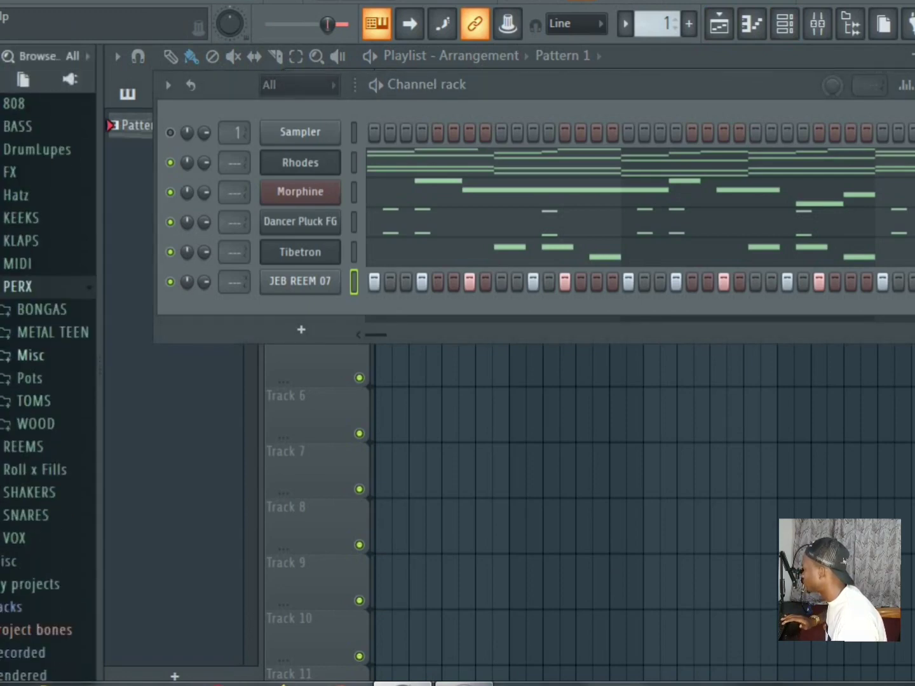
pyautogui.click(50, 332)
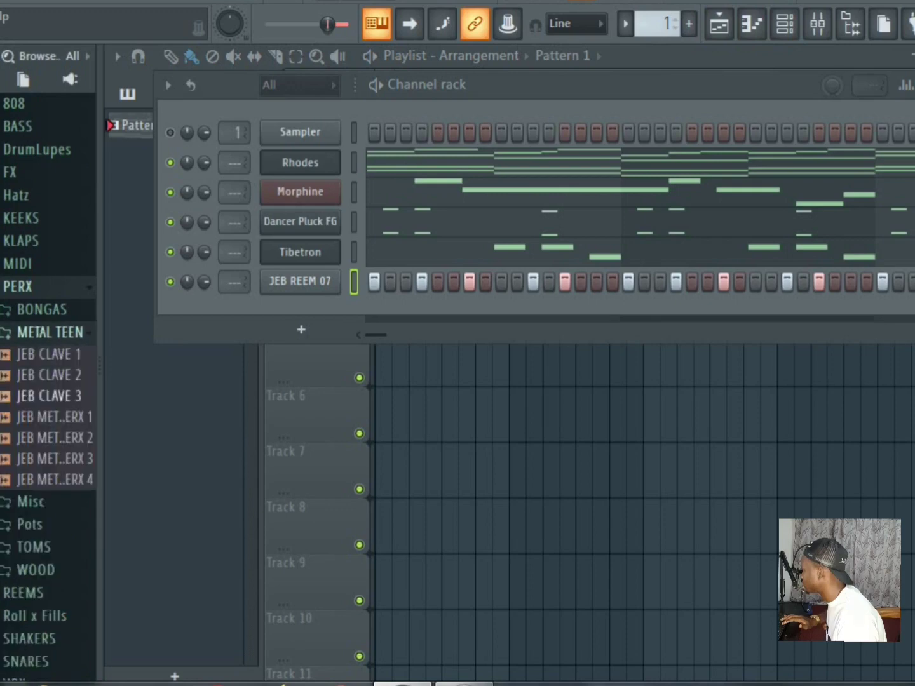
# Audition the JEB CLAVE samples and JEB METAL PERX 1 against the pattern, and add JEB CLAVE 1 as a new channel.
pyautogui.click(57, 396)
pyautogui.press('Up')
pyautogui.press('Up')
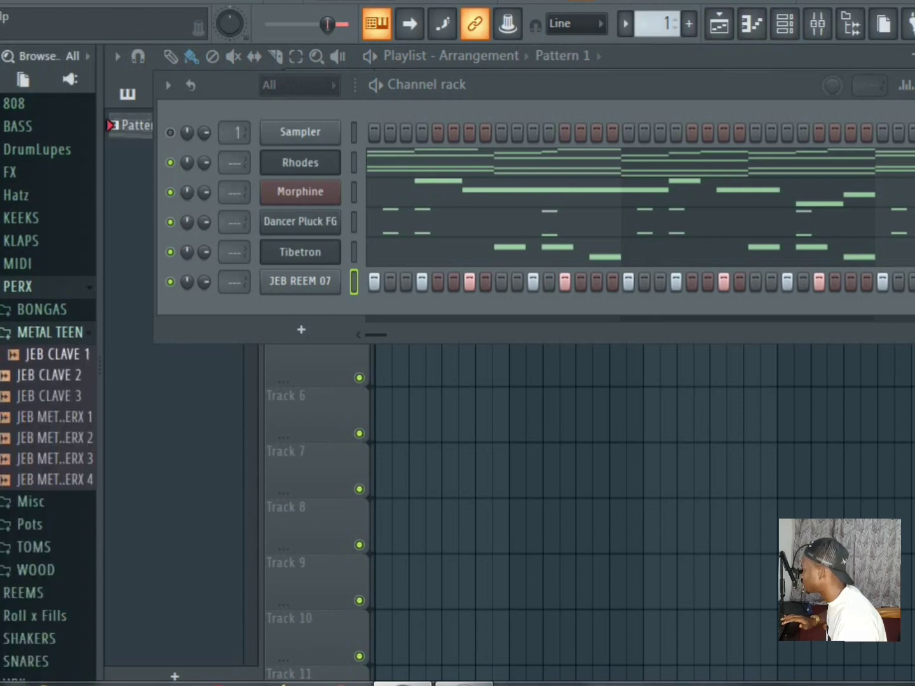
pyautogui.click(53, 376)
pyautogui.press('Down')
pyautogui.press('Down')
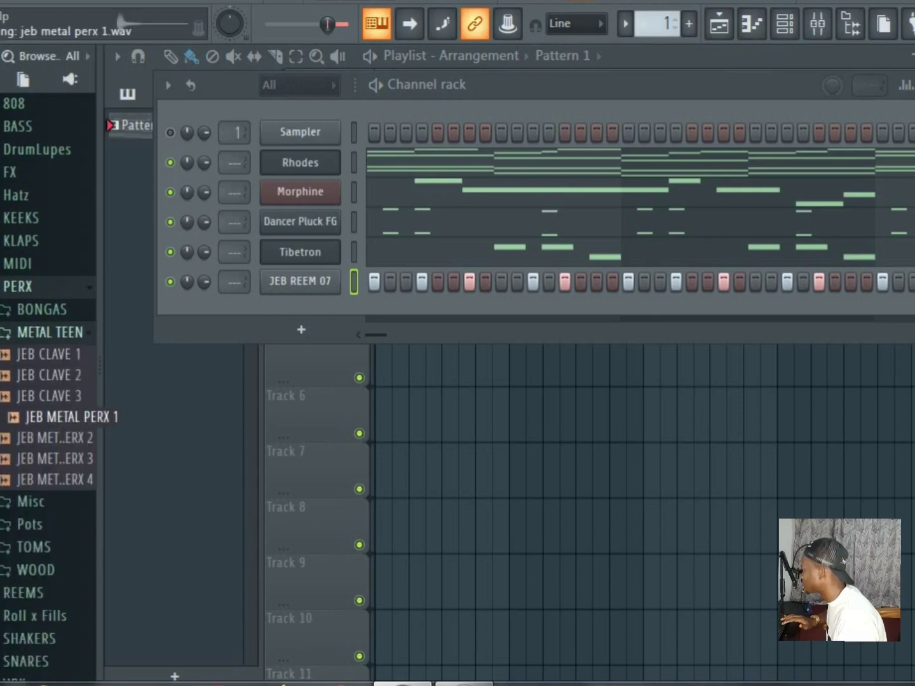
pyautogui.press('Right')
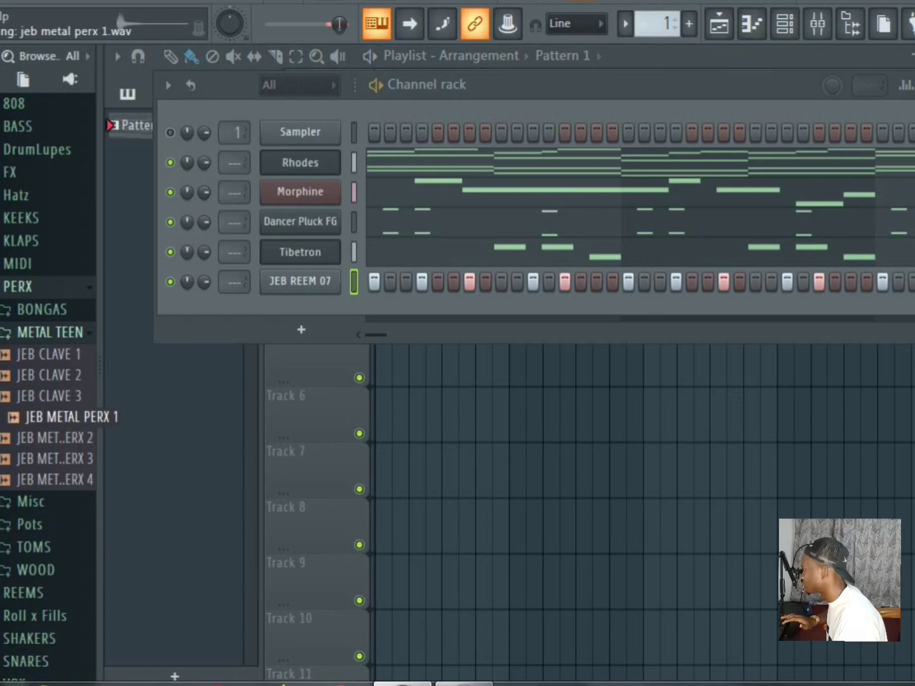
pyautogui.press('Up')
pyautogui.press('Up')
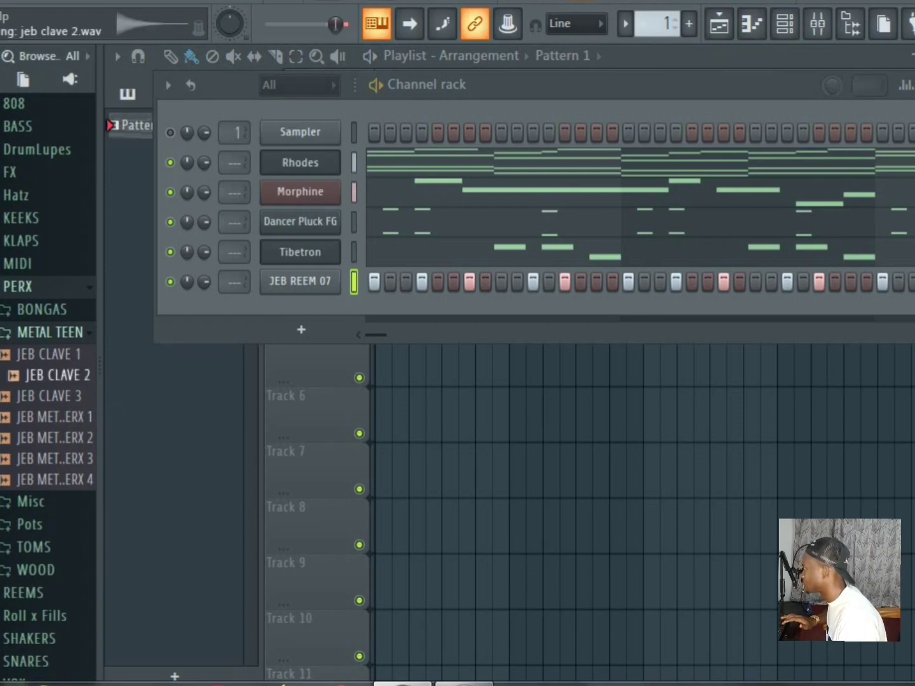
pyautogui.press('Up')
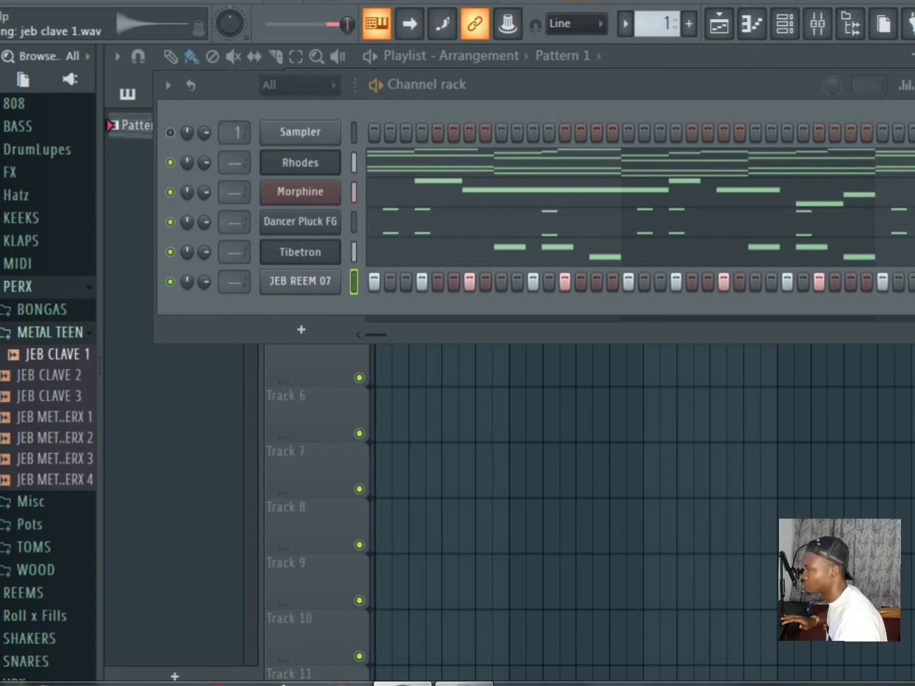
pyautogui.moveTo(281, 407); pyautogui.dragTo(302, 334)
# Copy the step pattern of the JEB REEM 07 channel and paste it into the JEB CLAVE 1 channel.
pyautogui.rightClick(341, 302)
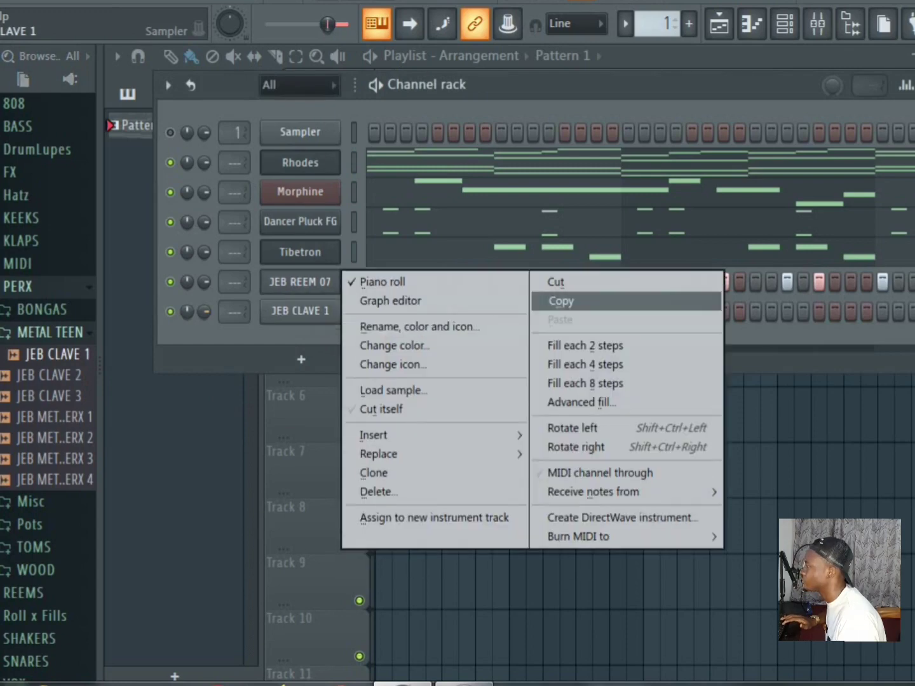
pyautogui.click(557, 301)
pyautogui.rightClick(306, 312)
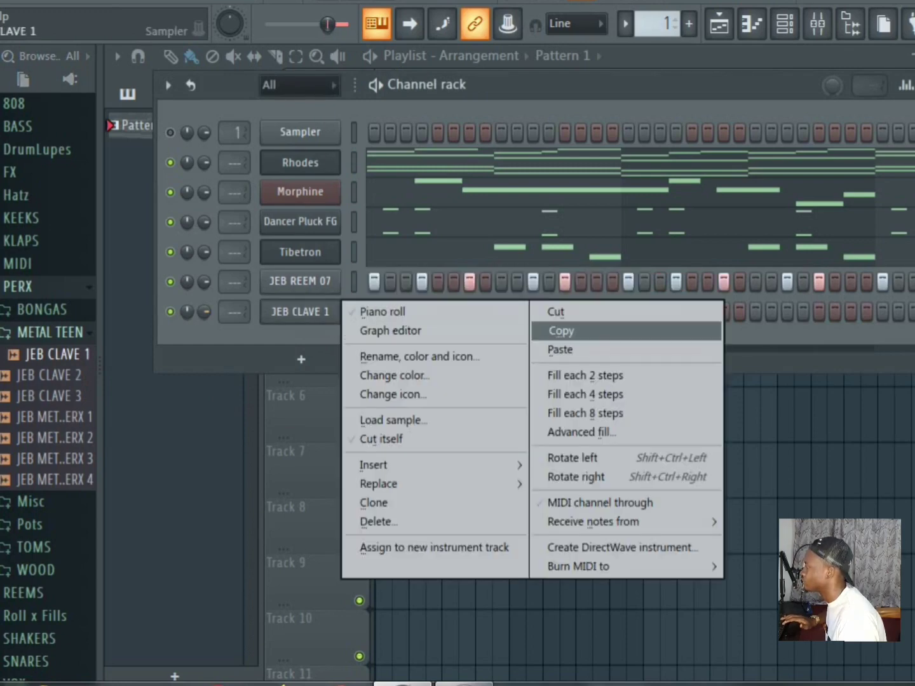
pyautogui.click(560, 349)
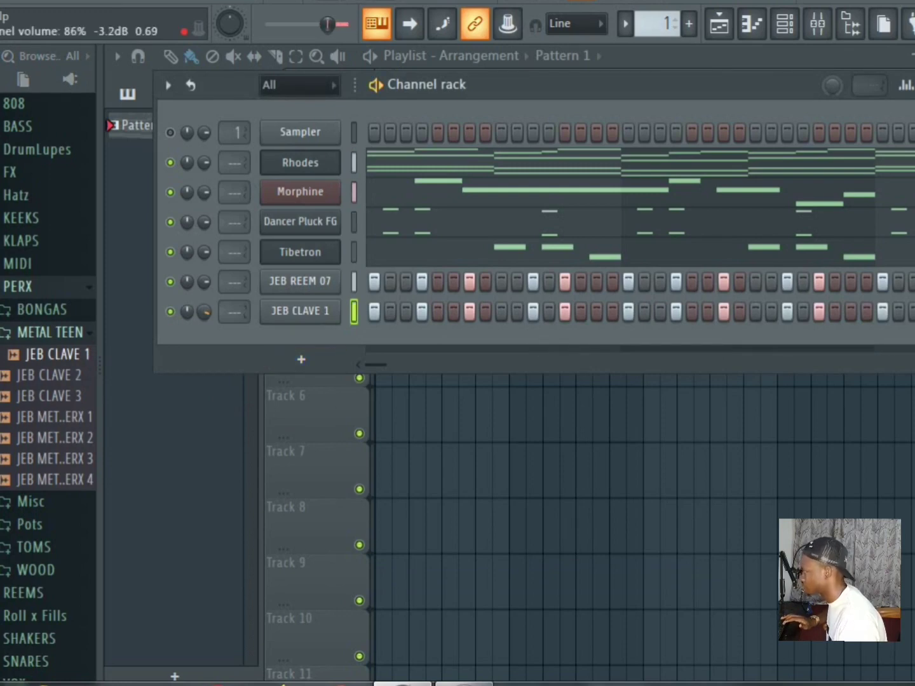
# Collapse the METAL TEEN and PERX folders and go to the SNARES folder of the kit.
pyautogui.click(52, 333)
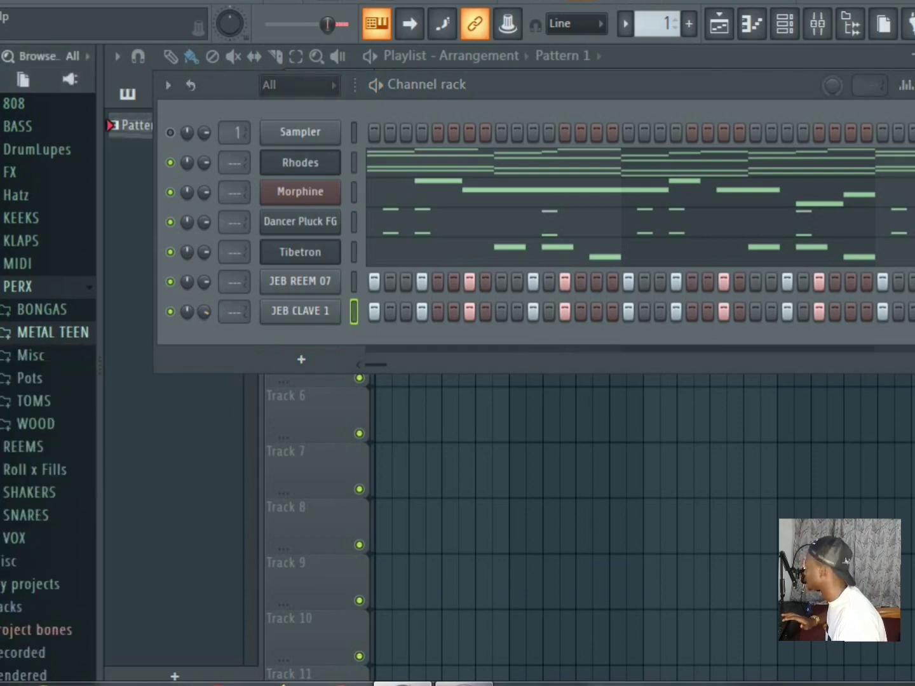
pyautogui.click(45, 287)
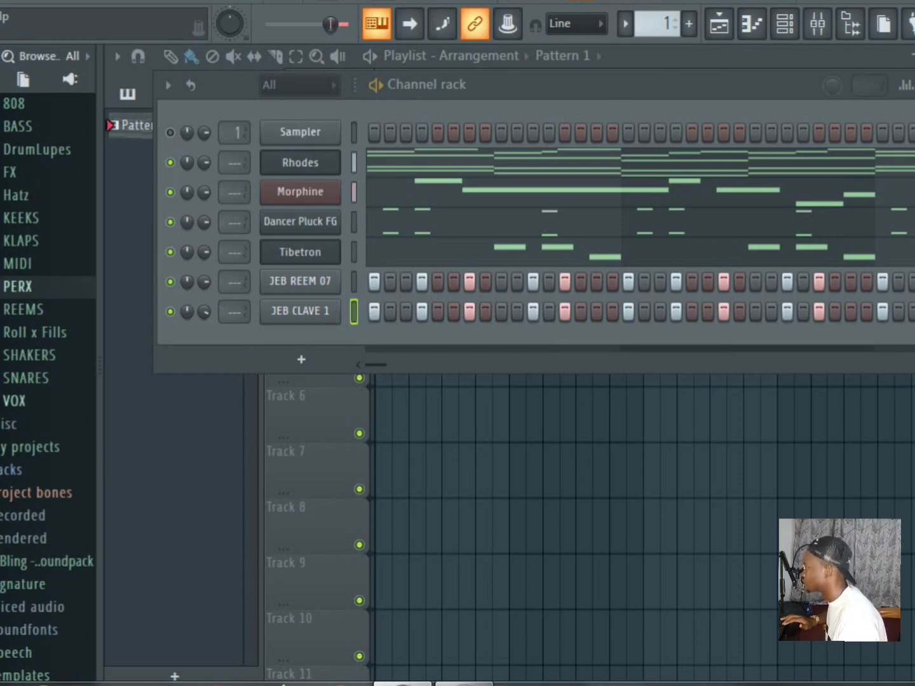
pyautogui.click(26, 378)
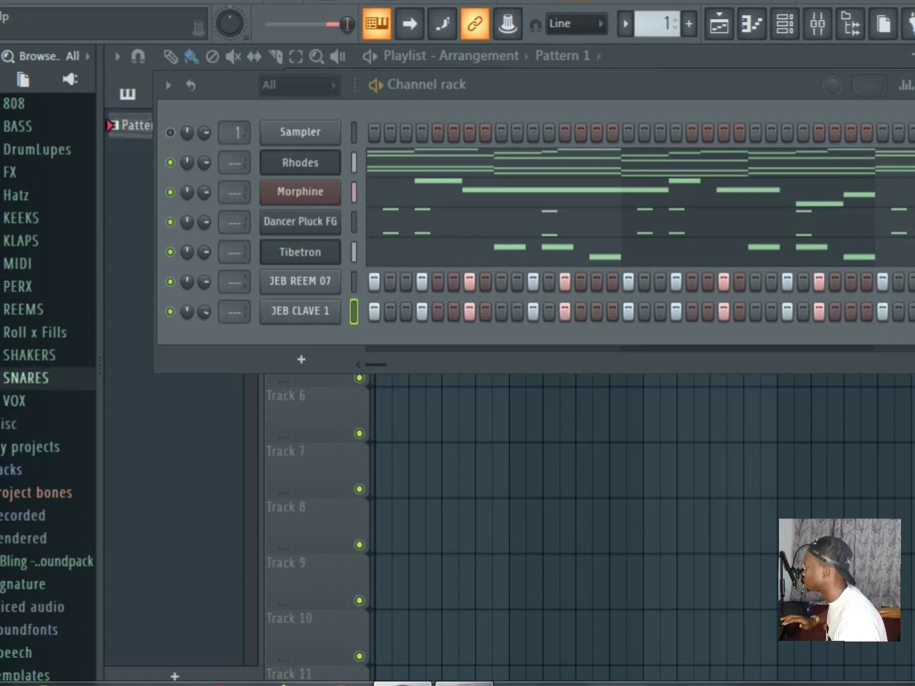
# Audition JEB SNARE 1, add it as a new channel, and place its hits on steps 1, 7 and 13 against the playing pattern.
pyautogui.click(46, 441)
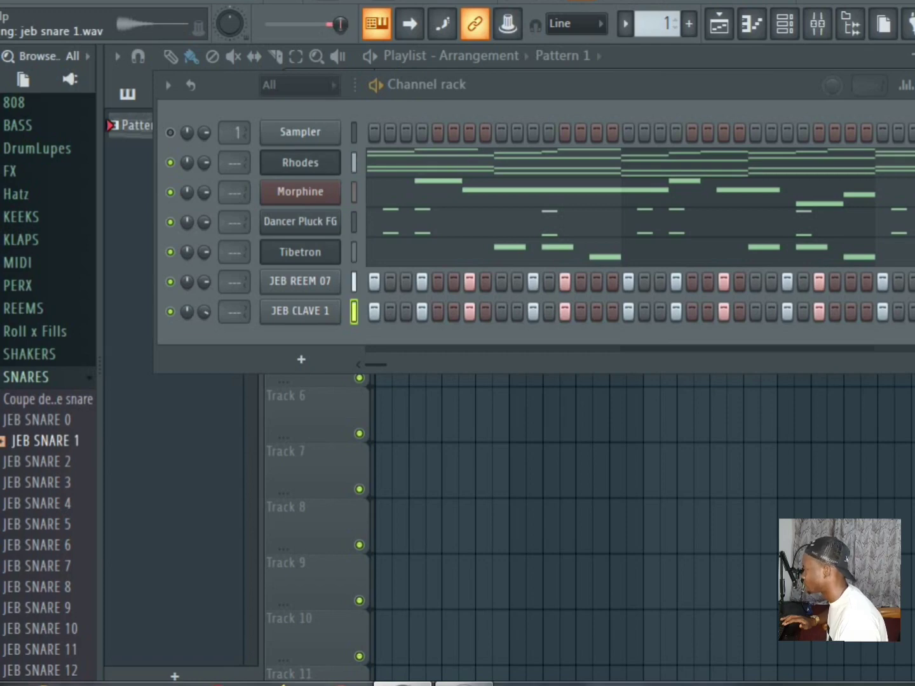
pyautogui.moveTo(45, 441); pyautogui.dragTo(303, 381)
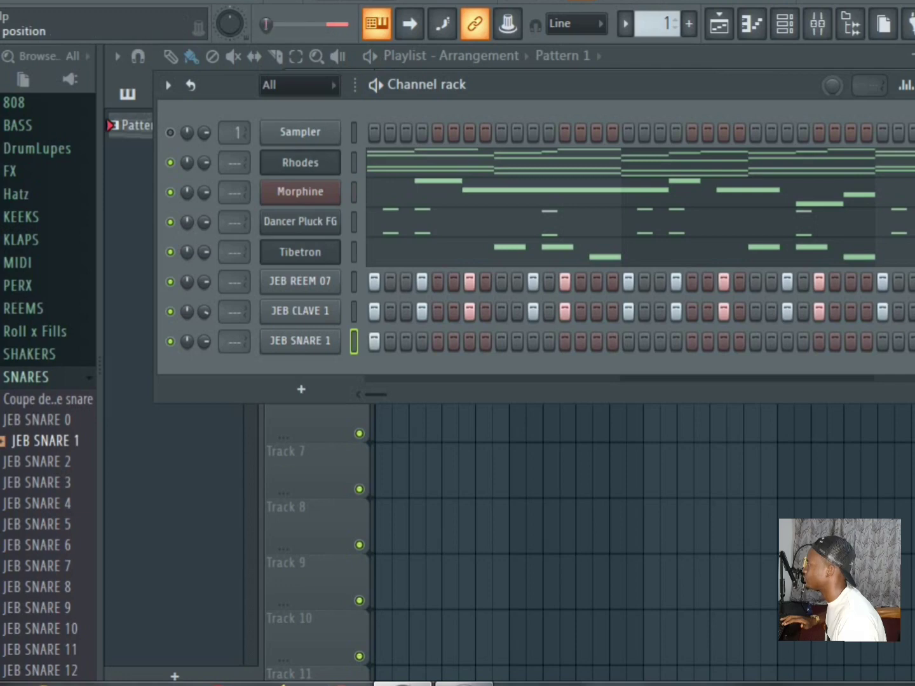
pyautogui.press('space')
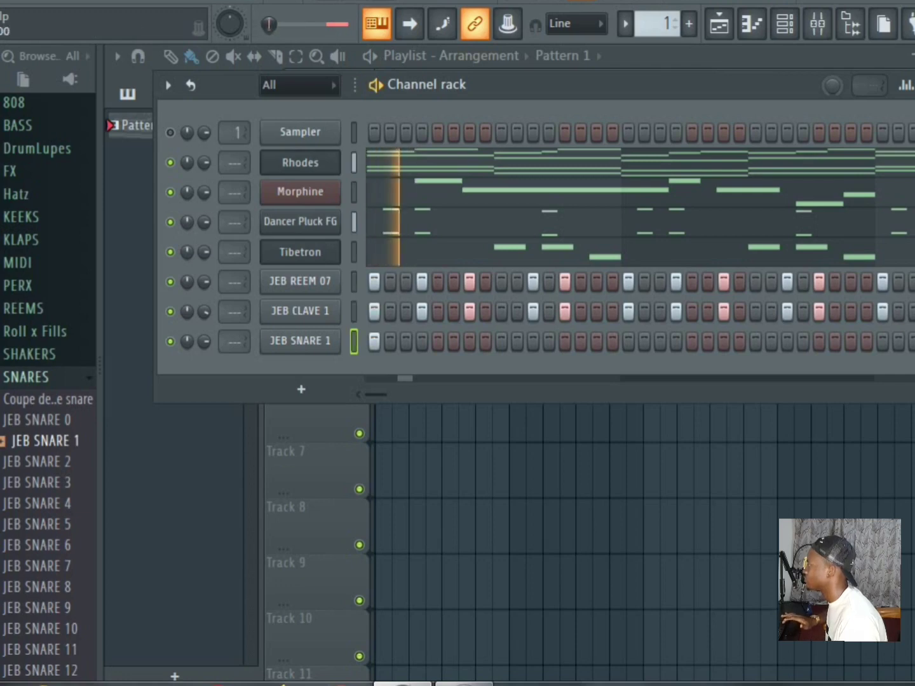
pyautogui.press('space')
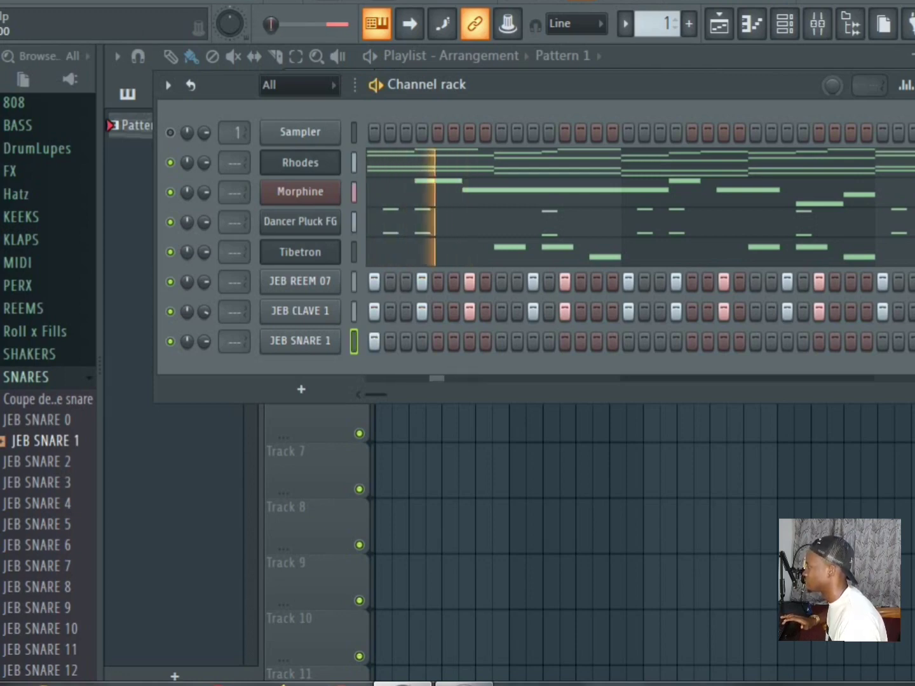
pyautogui.press('space')
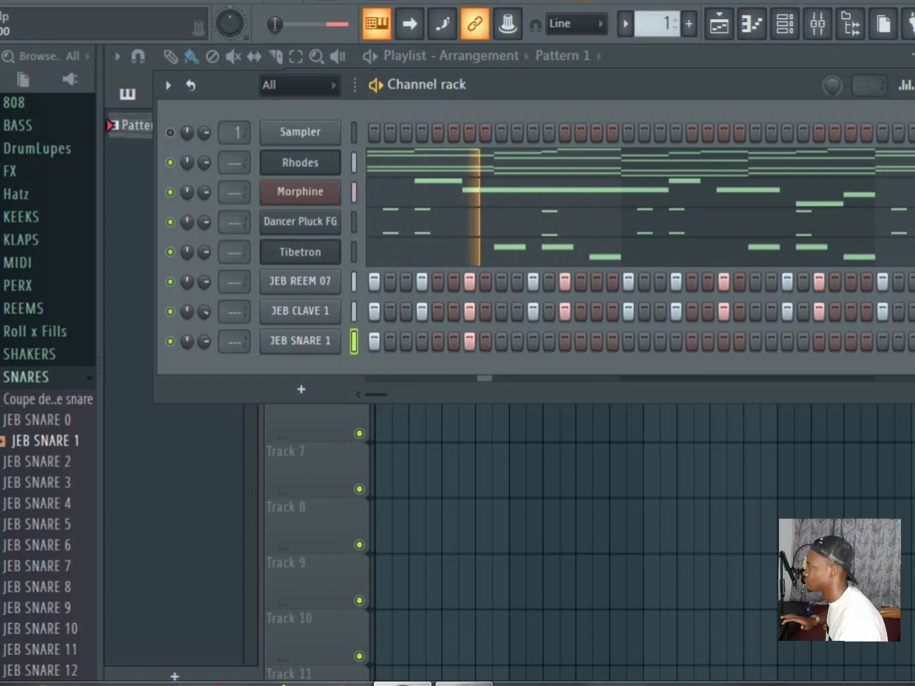
pyautogui.press('space')
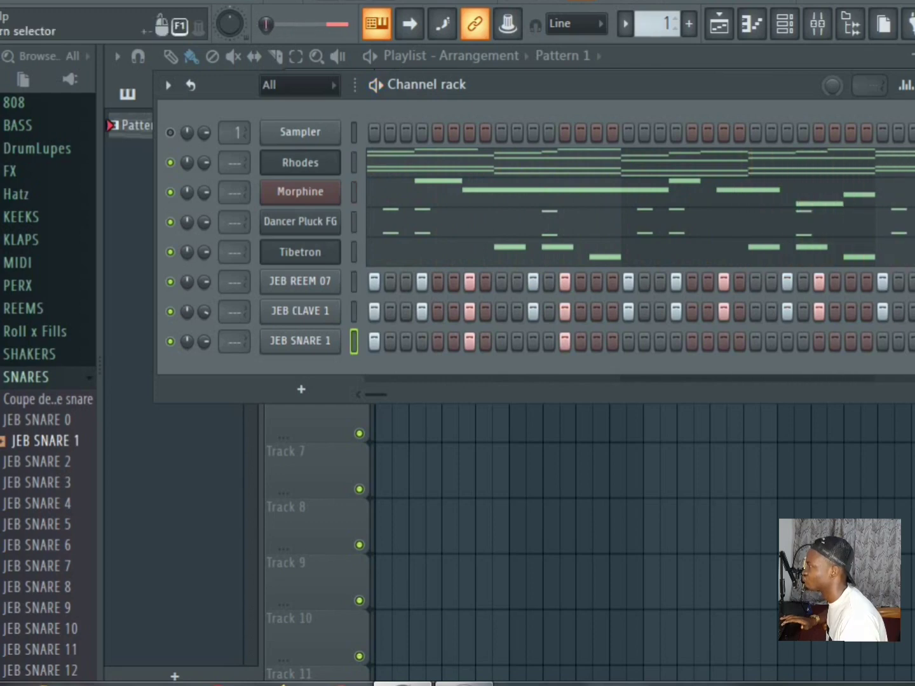
# Duplicate the bar 1 snare notes of the JEB SNARE 1 channel into bars 2, 3 and 4 in the piano roll.
pyautogui.click(718, 24)
pyautogui.click(752, 24)
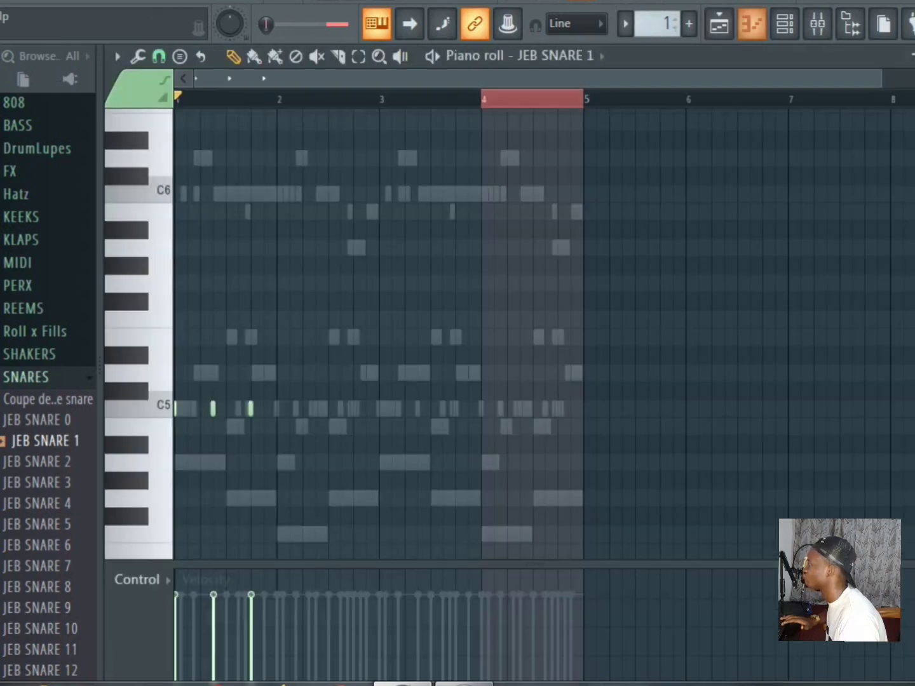
pyautogui.doubleClick(277, 99)
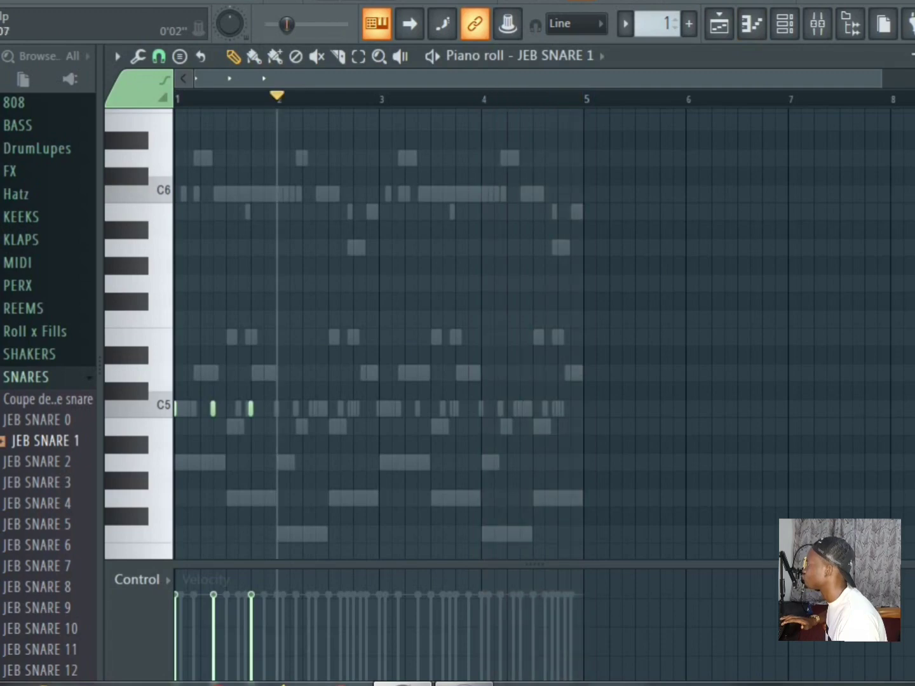
pyautogui.moveTo(277, 100); pyautogui.dragTo(177, 99)
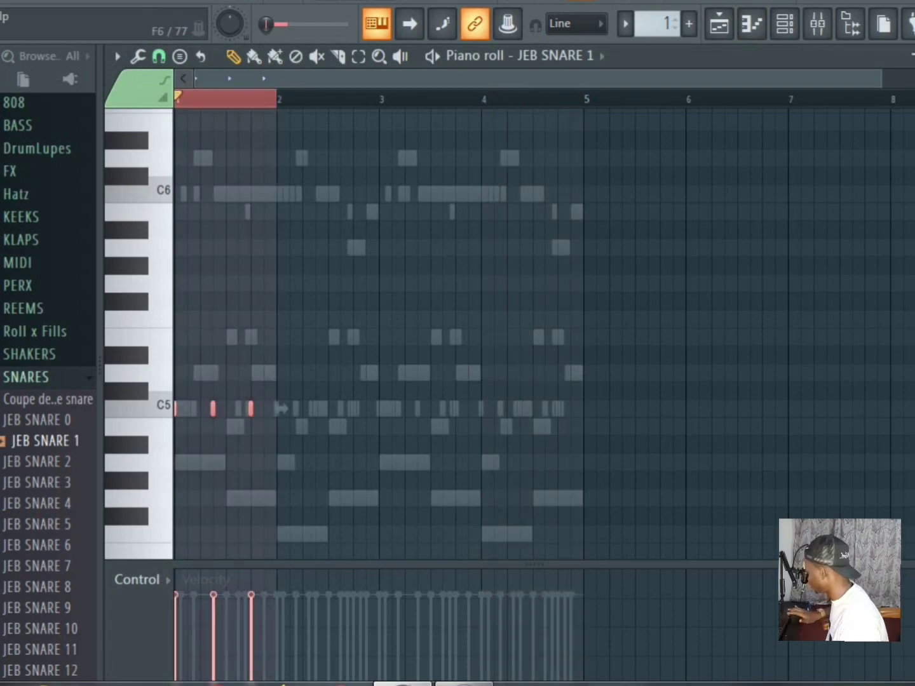
pyautogui.hotkey('ctrl', 'b')
pyautogui.hotkey('ctrl', 'b')
pyautogui.hotkey('ctrl', 'b')
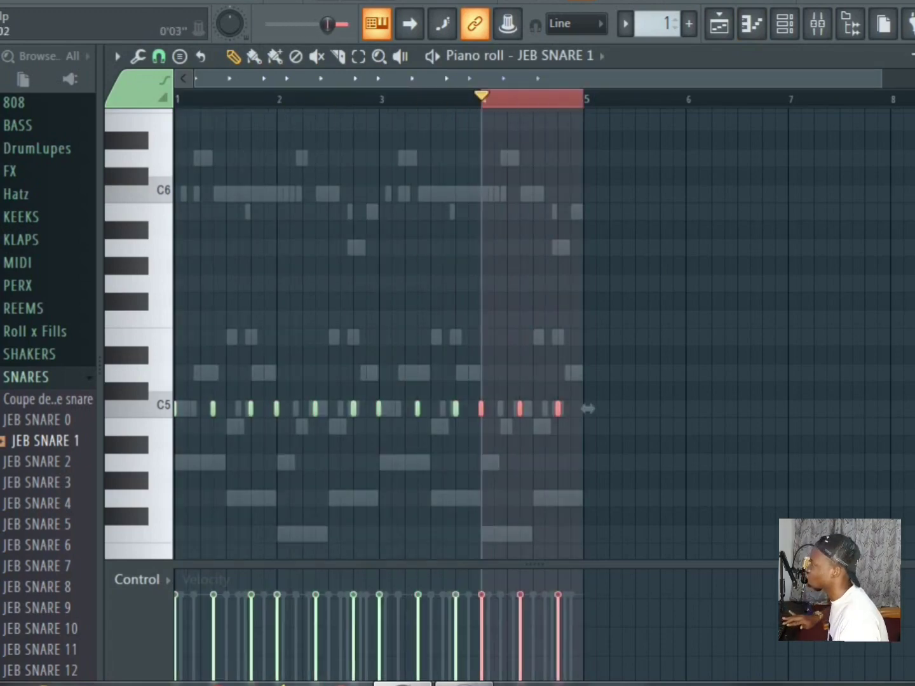
pyautogui.doubleClick(399, 98)
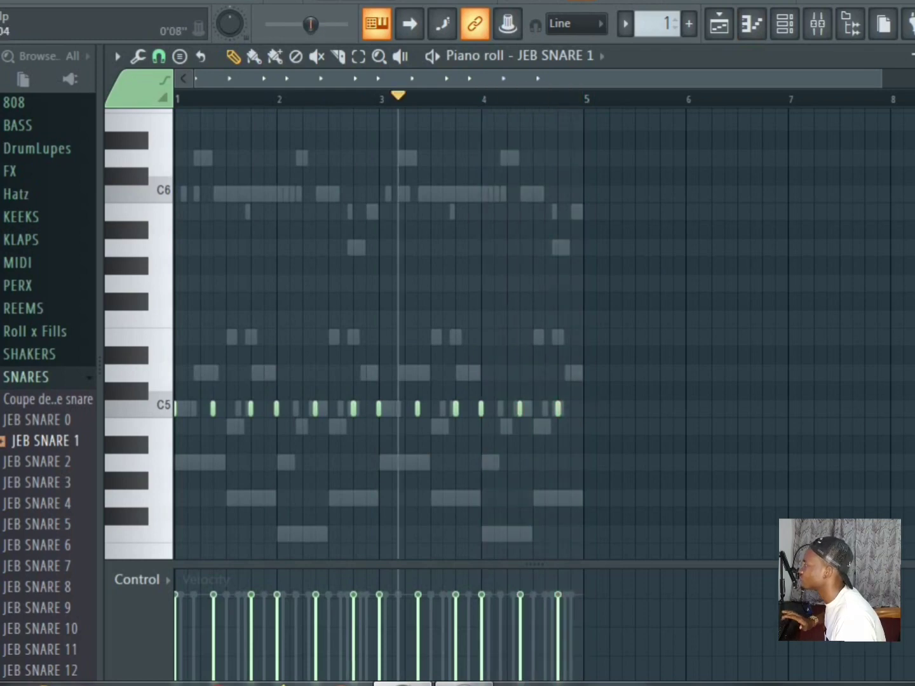
# Add an extra C5 snare note one step before the last hit of bar 4 and play the pattern back.
pyautogui.press('space')
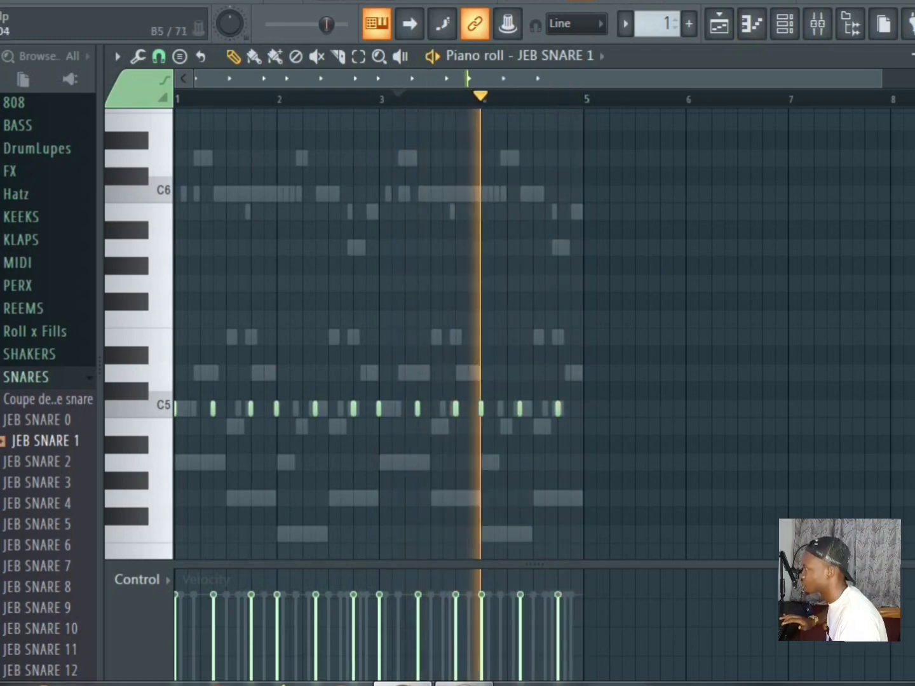
pyautogui.scroll(2, 533, 98)
pyautogui.scroll(2, 532, 99)
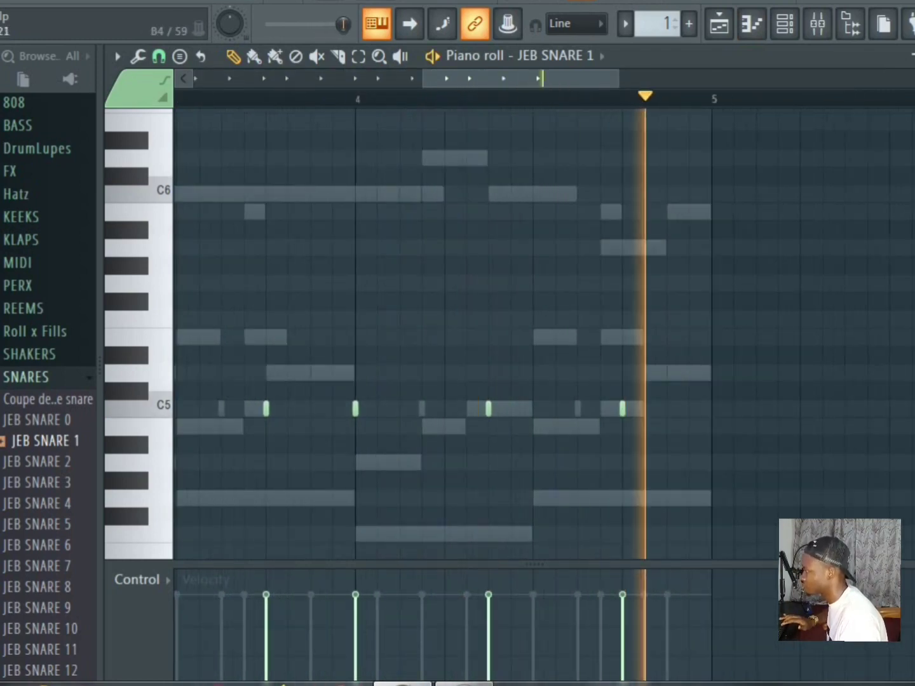
pyautogui.press('space')
pyautogui.press('space')
pyautogui.click(602, 409)
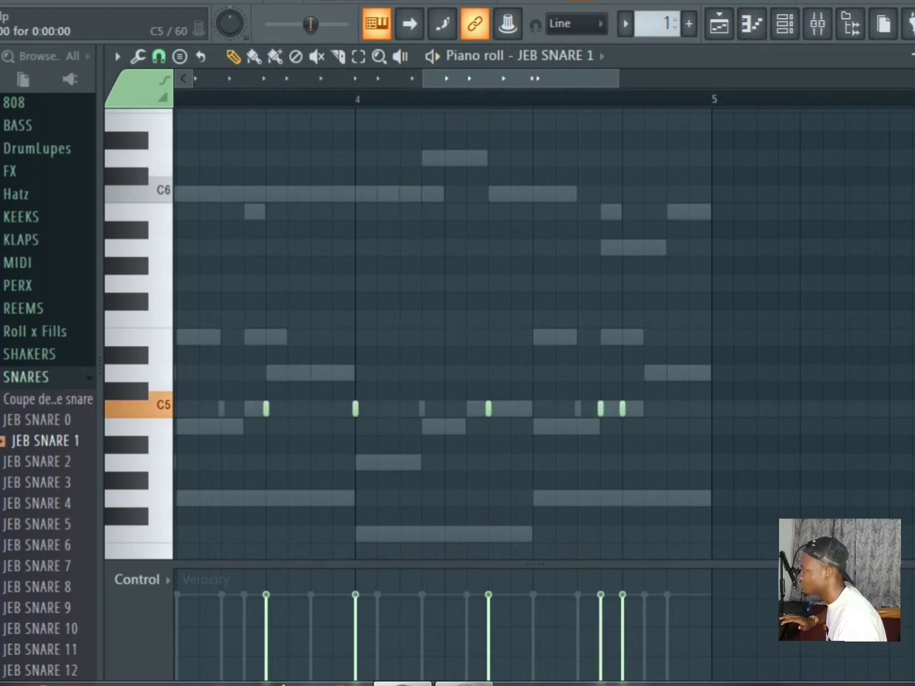
pyautogui.press('space')
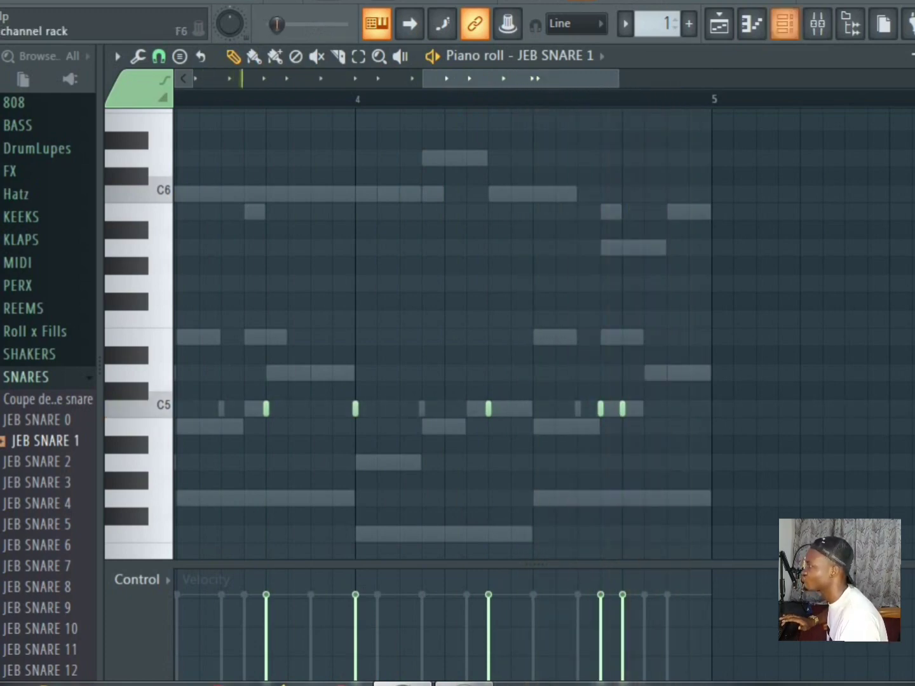
# Return to the channel rack, audition JEB SNARE 14, 15 and 21 against the pattern, and add JEB SNARE 21 as a new channel.
pyautogui.click(719, 23)
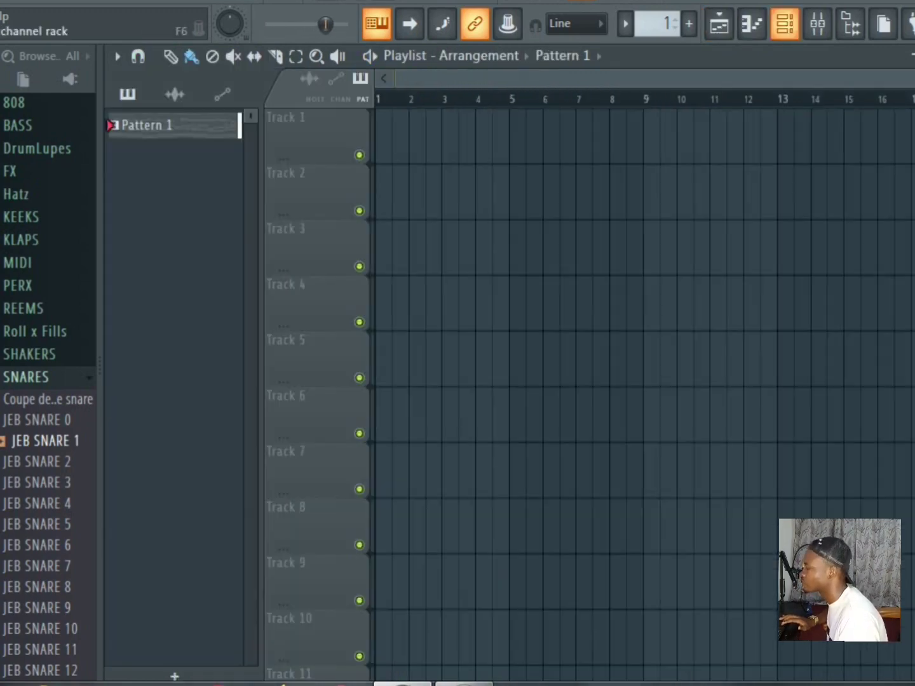
pyautogui.click(784, 24)
pyautogui.scroll(-5, 48, 380)
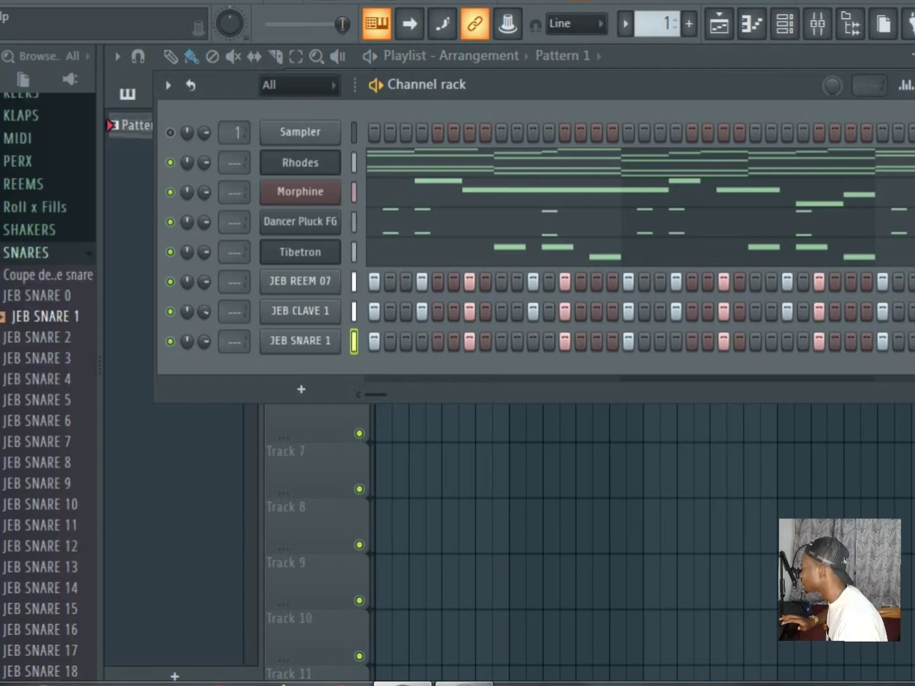
pyautogui.click(44, 463)
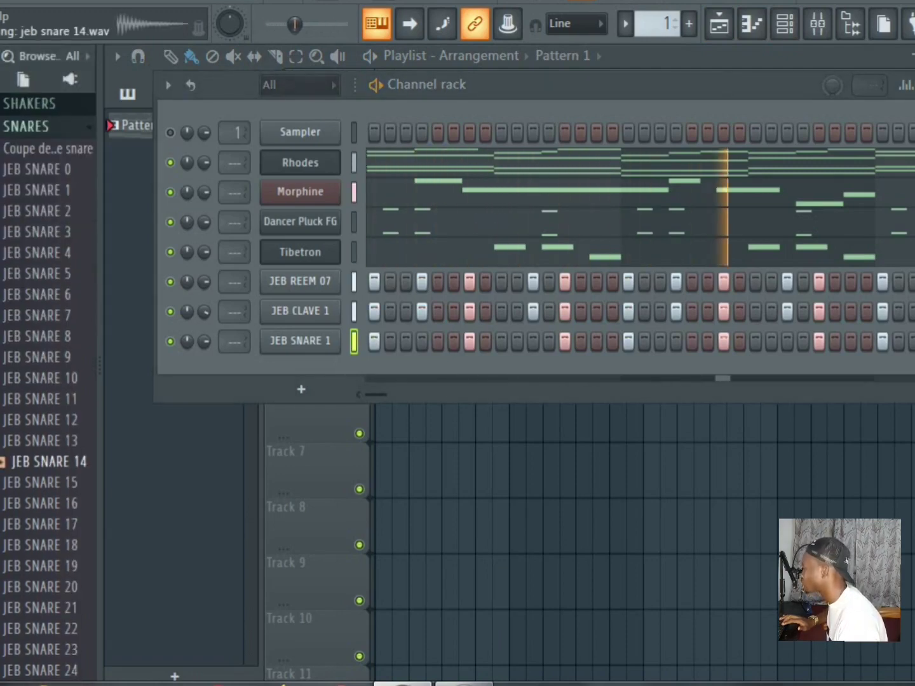
pyautogui.press('Down')
pyautogui.scroll(-2, 48, 482)
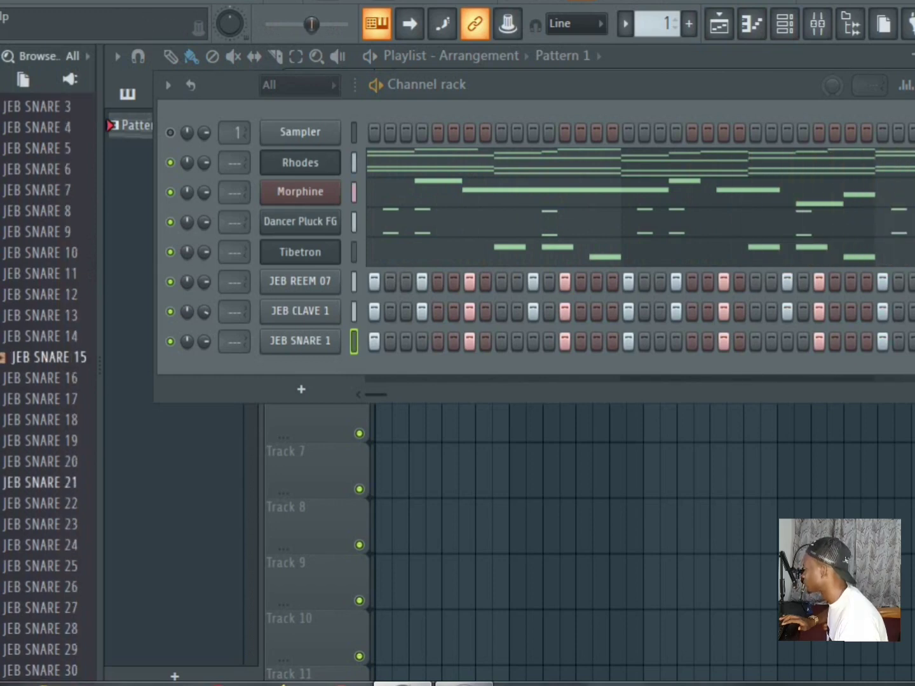
pyautogui.click(47, 482)
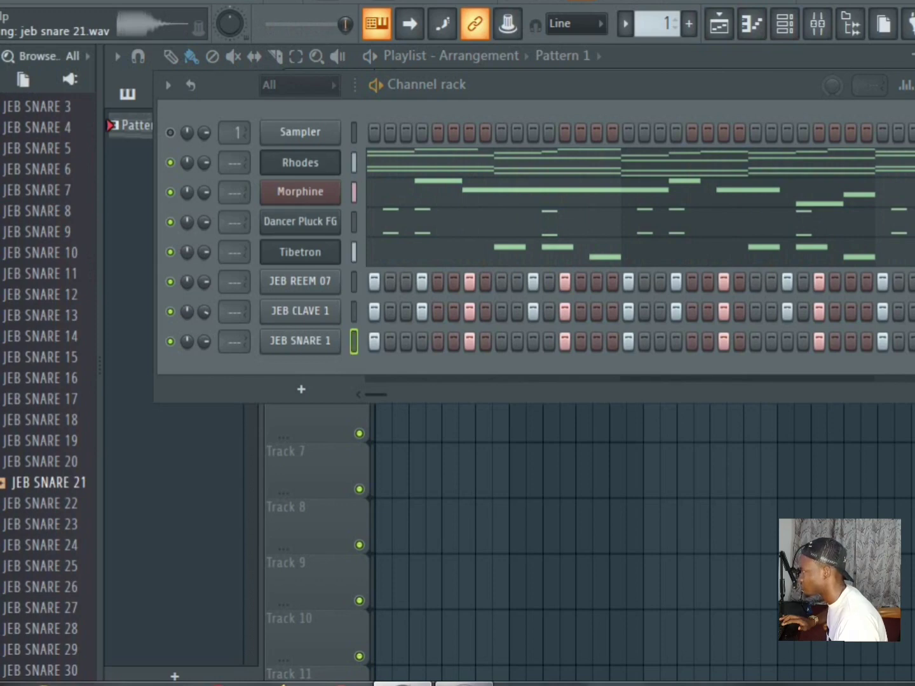
pyautogui.press('space')
pyautogui.moveTo(48, 483); pyautogui.dragTo(299, 381)
# Copy the step pattern of the JEB SNARE 1 channel, paste it into the JEB SNARE 21 channel, and play it back.
pyautogui.rightClick(341, 332)
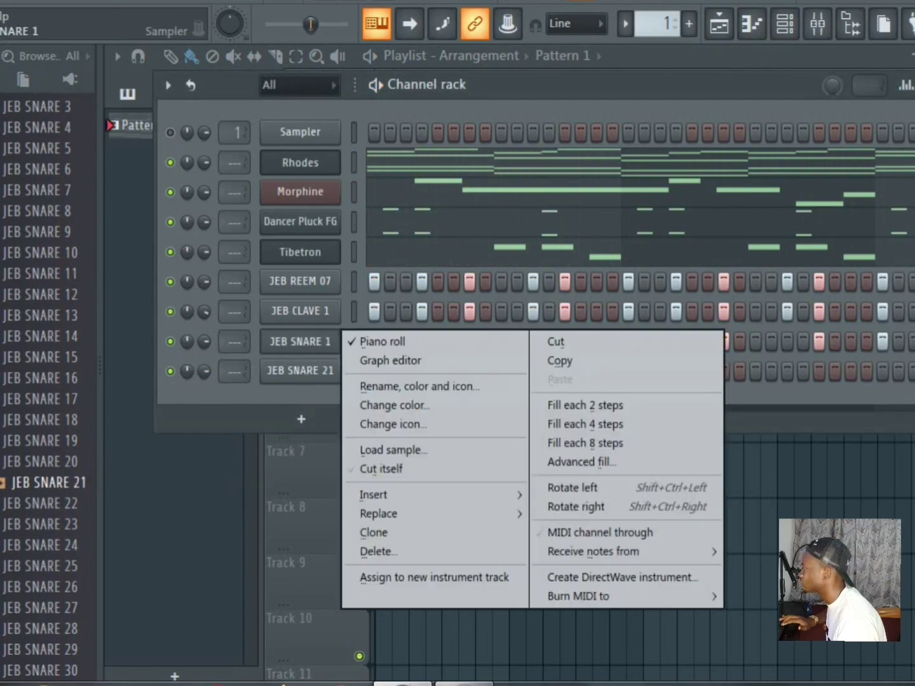
pyautogui.click(561, 361)
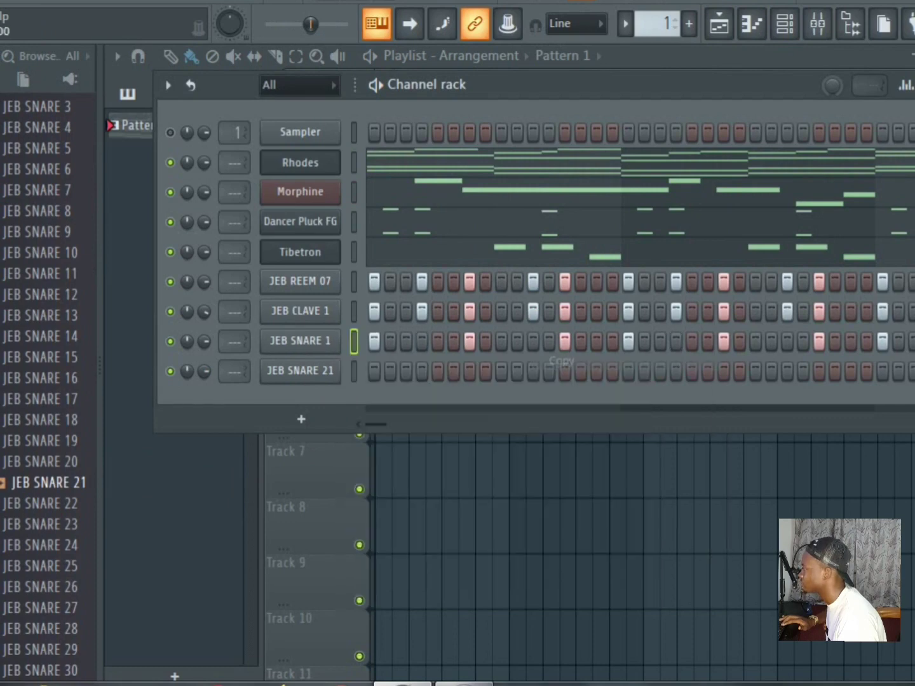
pyautogui.rightClick(344, 365)
pyautogui.click(562, 410)
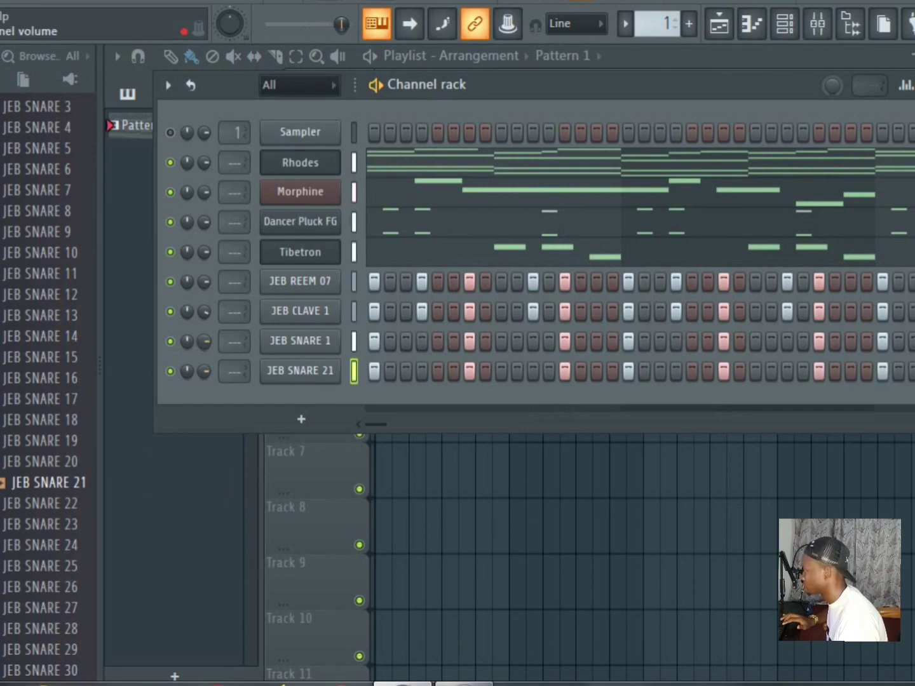
pyautogui.press('space')
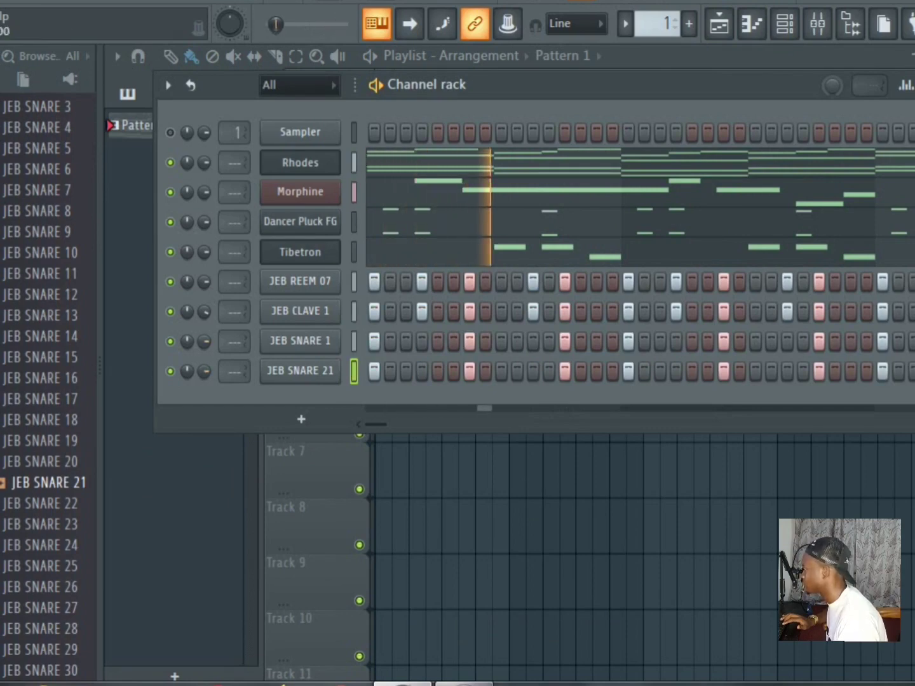
# Delete the JEB SNARE 1 channel from the channel rack.
pyautogui.scroll(3, 49, 405)
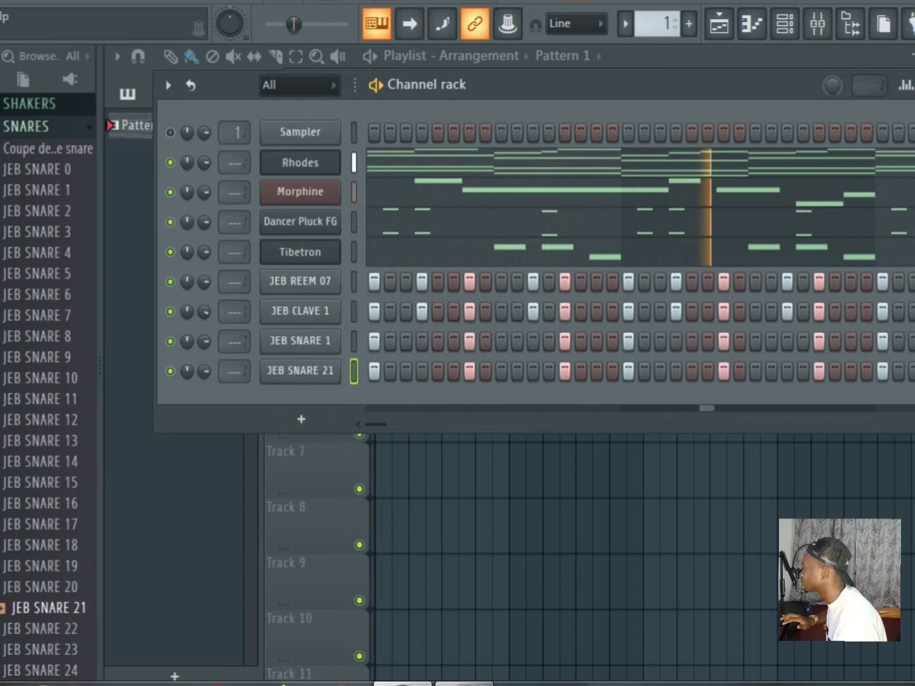
pyautogui.rightClick(300, 341)
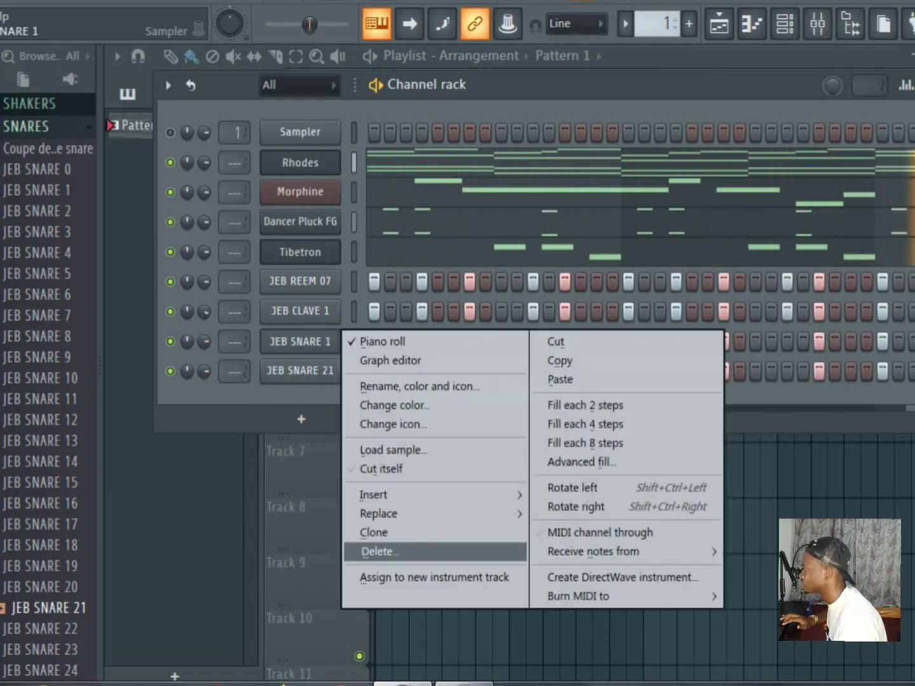
pyautogui.click(376, 552)
pyautogui.click(553, 393)
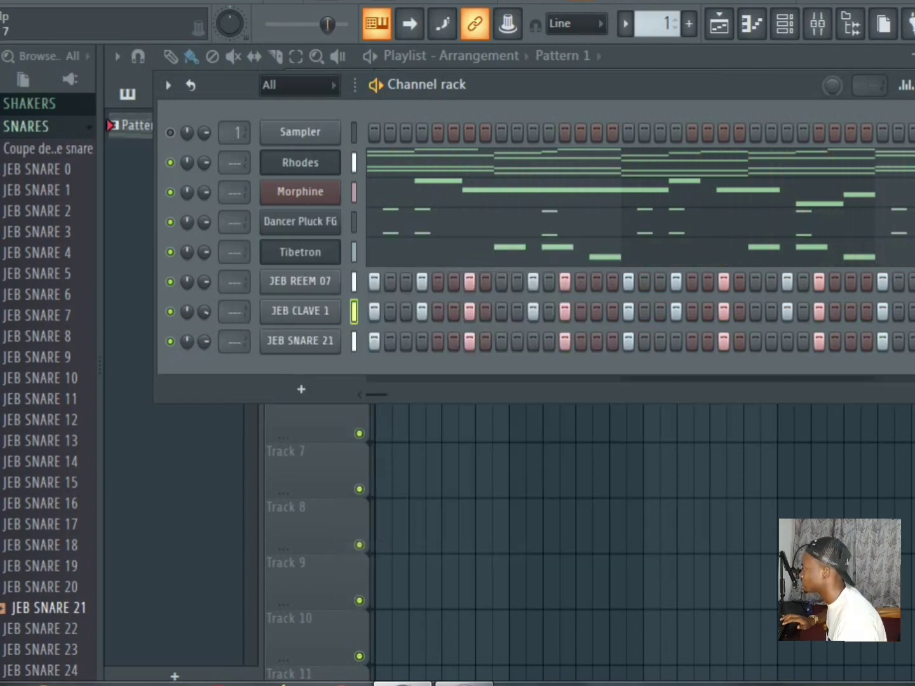
# Open the HH subfolder of the kit's Hatz folder and audition JEB HH 1, JEB HH 3 and JEB HH 5 against the pattern.
pyautogui.scroll(6, 48, 381)
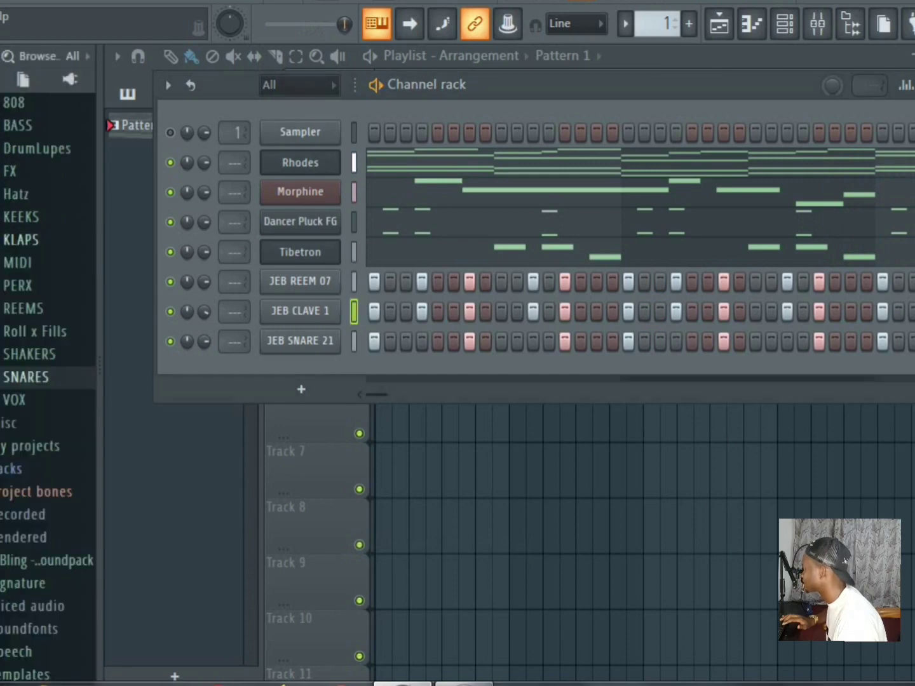
pyautogui.scroll(6, 48, 381)
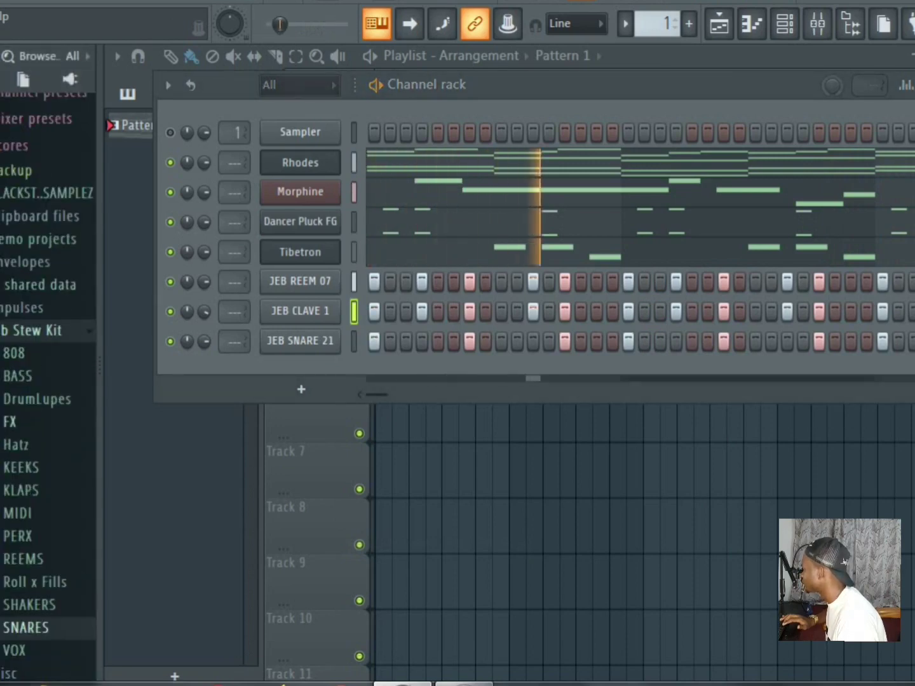
pyautogui.click(26, 445)
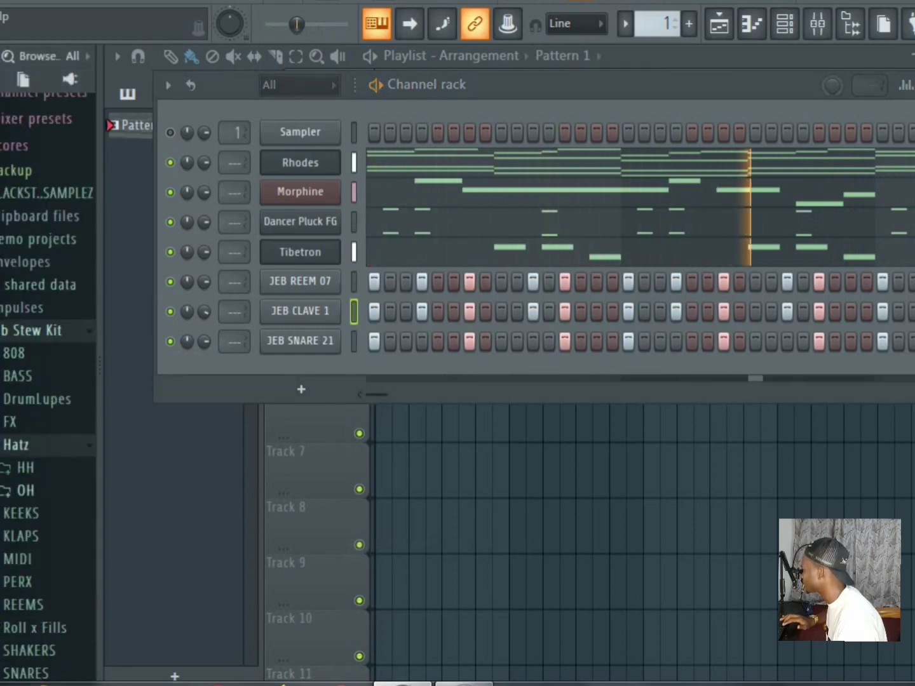
pyautogui.click(26, 468)
pyautogui.click(41, 488)
pyautogui.click(42, 467)
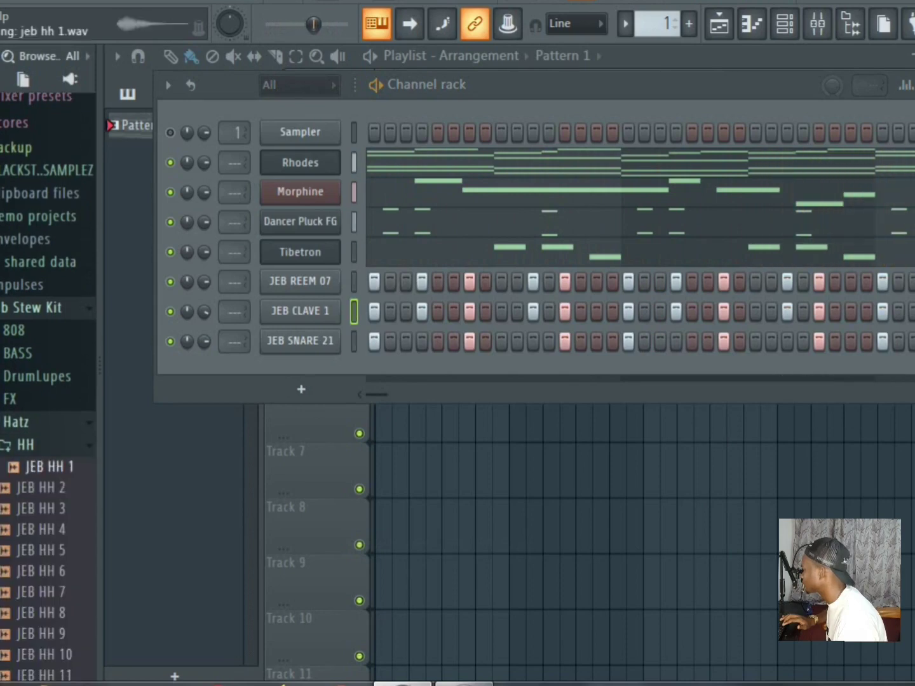
pyautogui.click(44, 509)
pyautogui.click(45, 551)
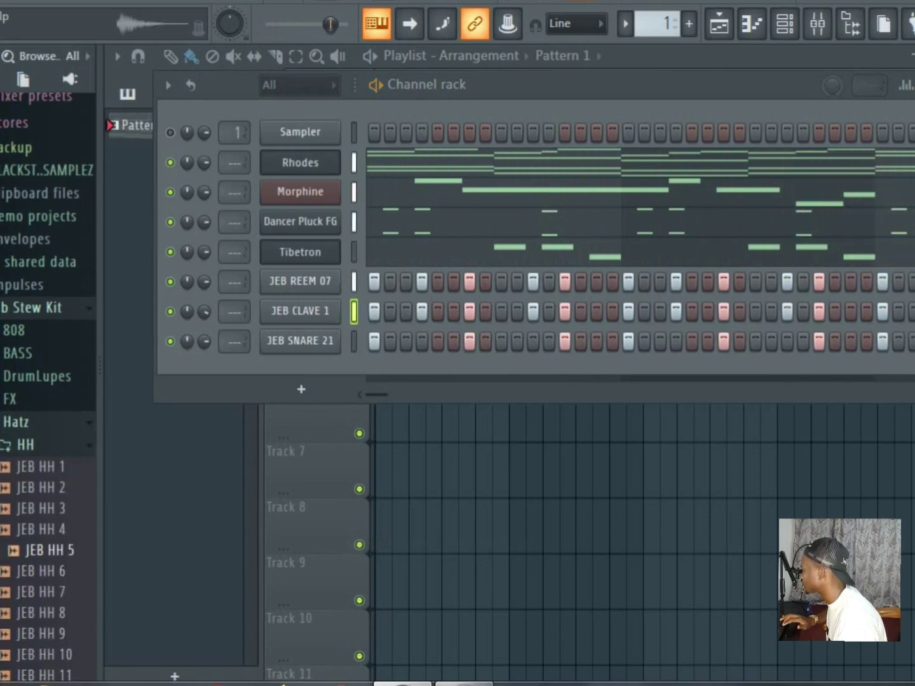
# Add JEB HH 5 as a new channel and paste the copied snare step pattern into it.
pyautogui.moveTo(44, 551); pyautogui.dragTo(293, 381)
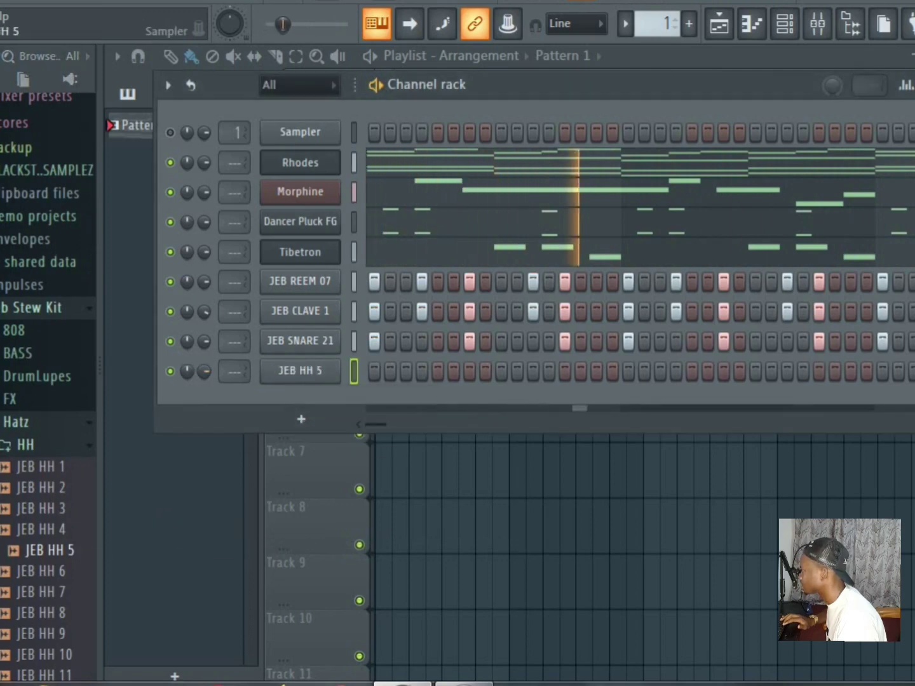
pyautogui.rightClick(331, 370)
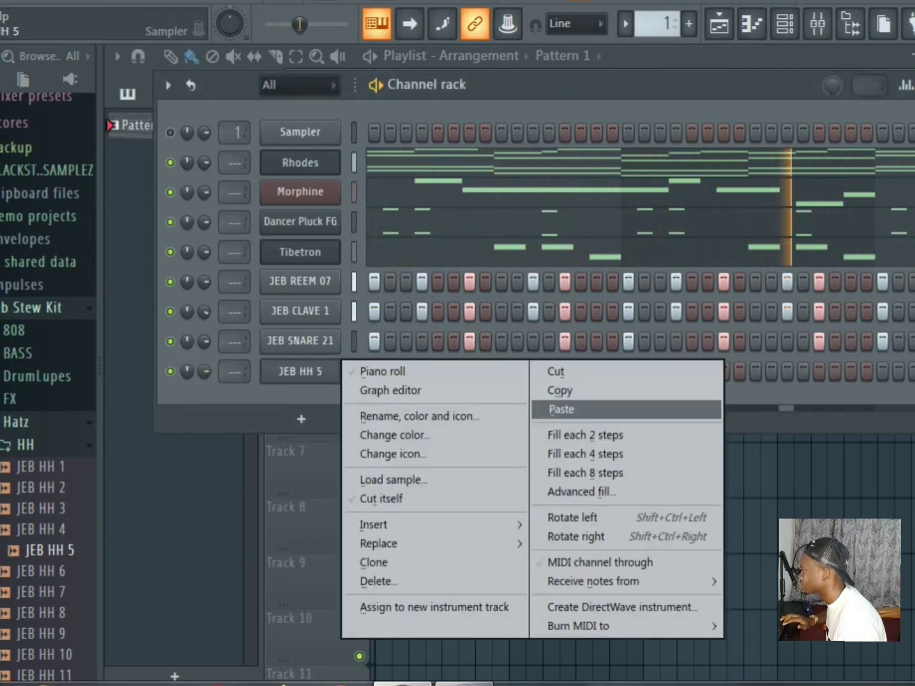
pyautogui.click(560, 409)
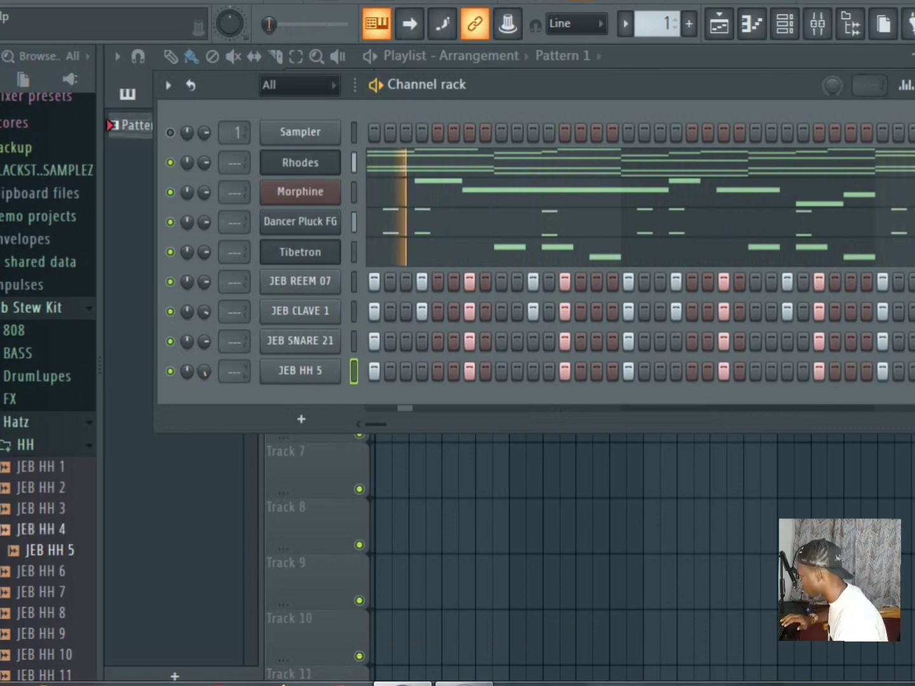
# Audition the JEB HH 3 and JEB HH 8 hi-hat samples against the playing pattern.
pyautogui.click(43, 509)
pyautogui.click(43, 613)
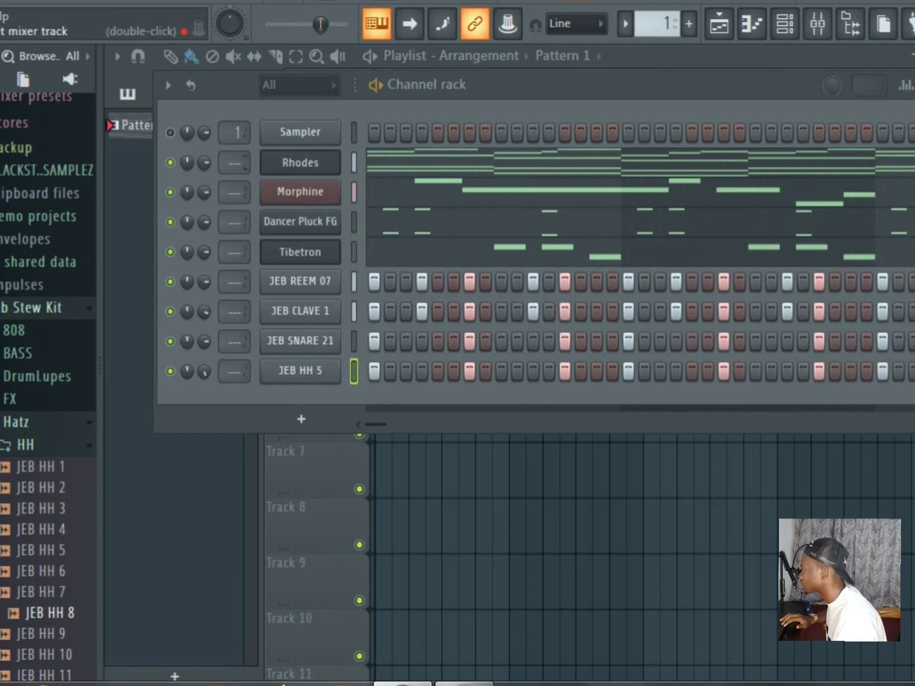
# Delete the empty Sampler channel from the channel rack.
pyautogui.rightClick(317, 132)
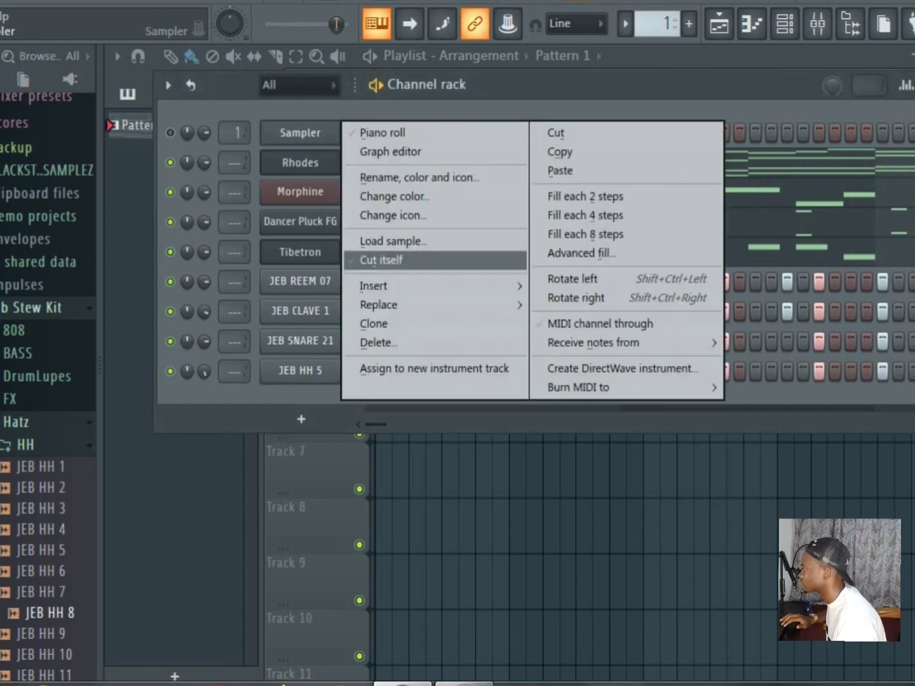
pyautogui.click(376, 342)
pyautogui.press('Return')
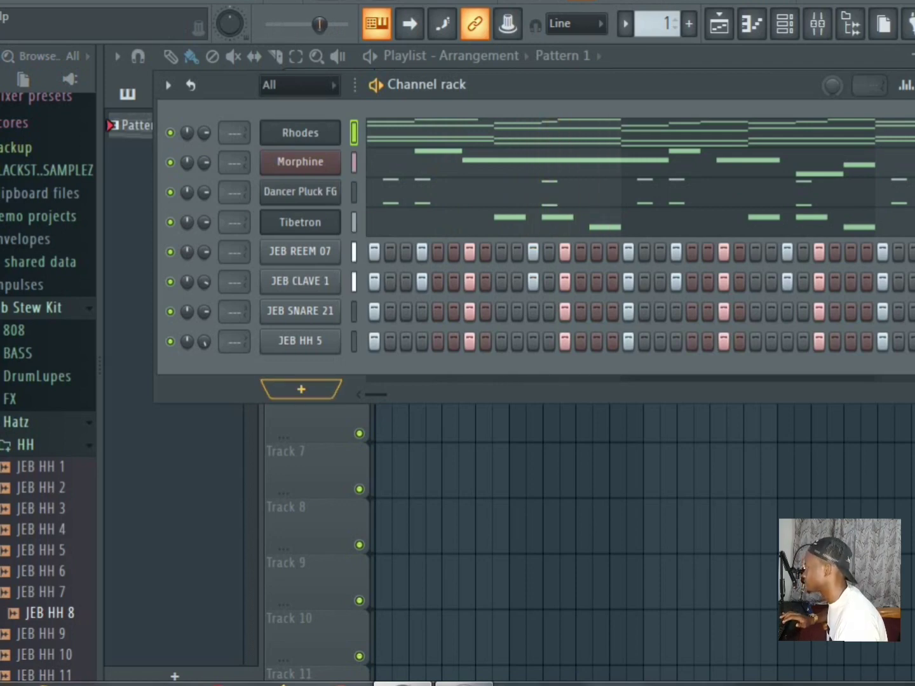
# Close the Hatz folder, open the kit's KEEKS folder and audition kicks JEB KEEK 9, 7, 5, 4 and 3 against the pattern.
pyautogui.click(16, 422)
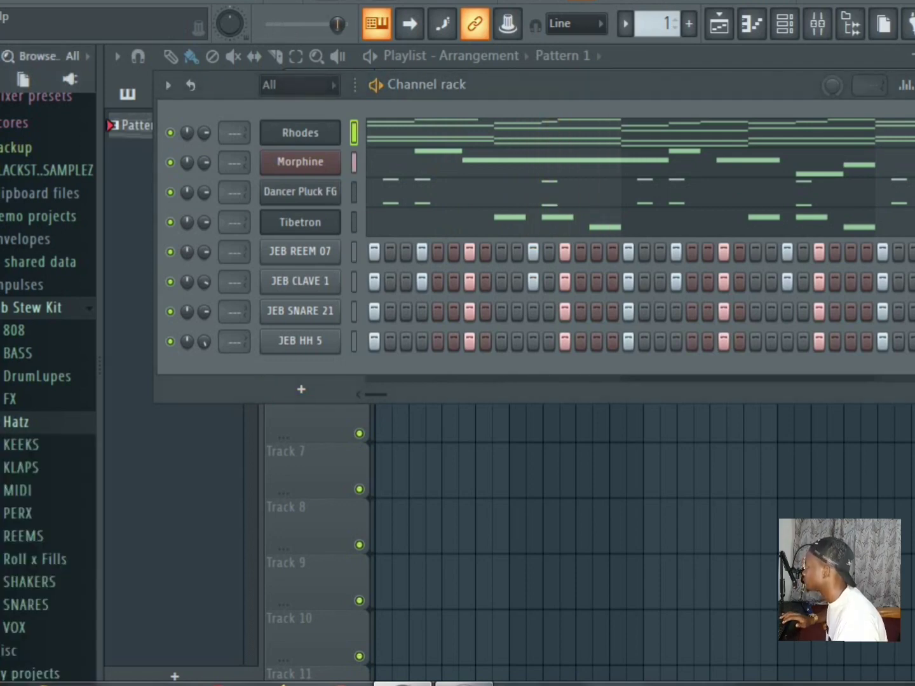
pyautogui.scroll(-2, 49, 380)
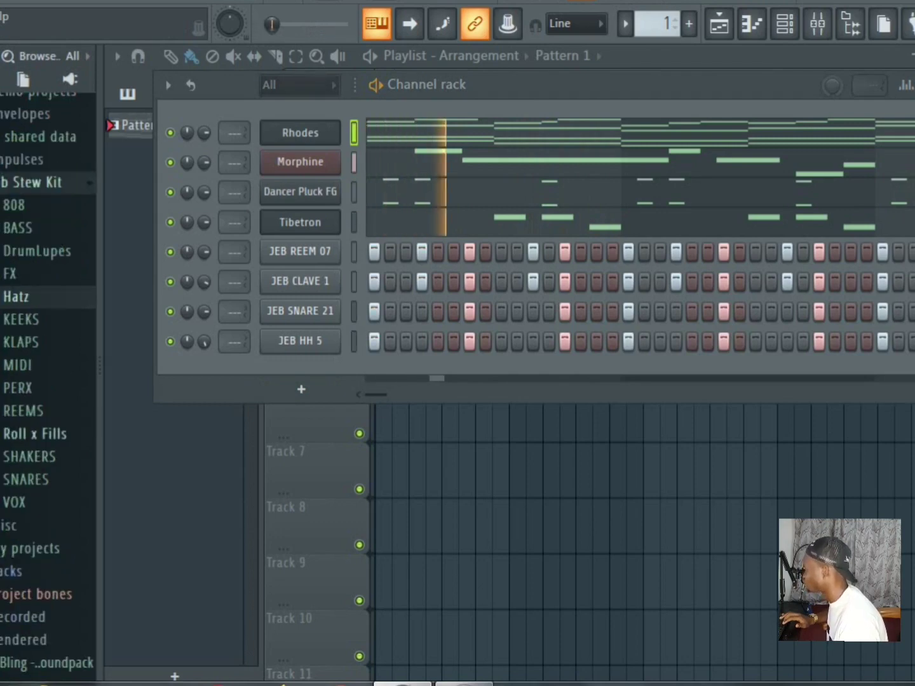
pyautogui.scroll(-2, 48, 380)
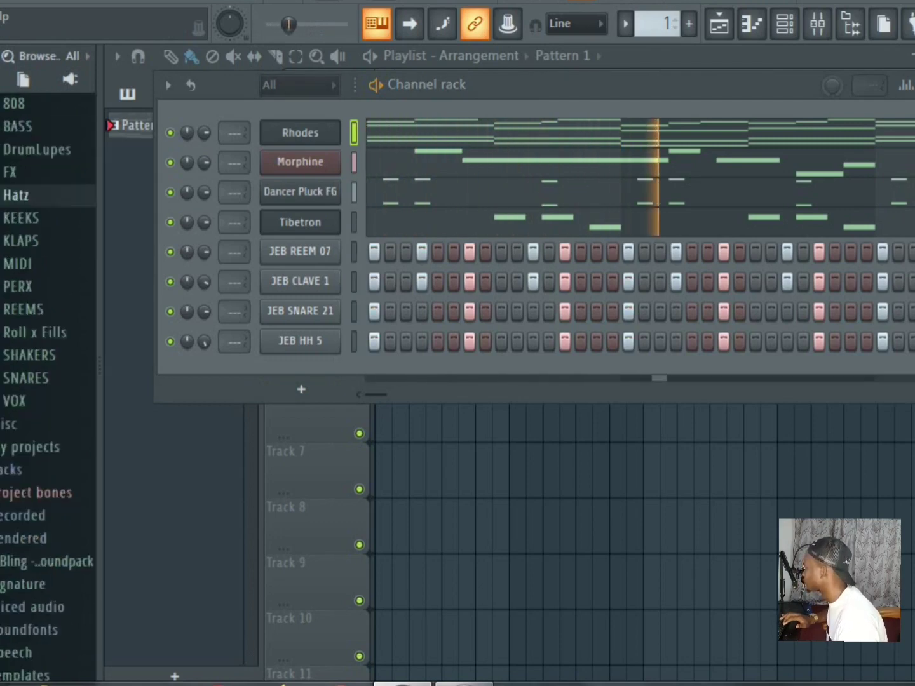
pyautogui.scroll(2, 48, 381)
pyautogui.click(21, 342)
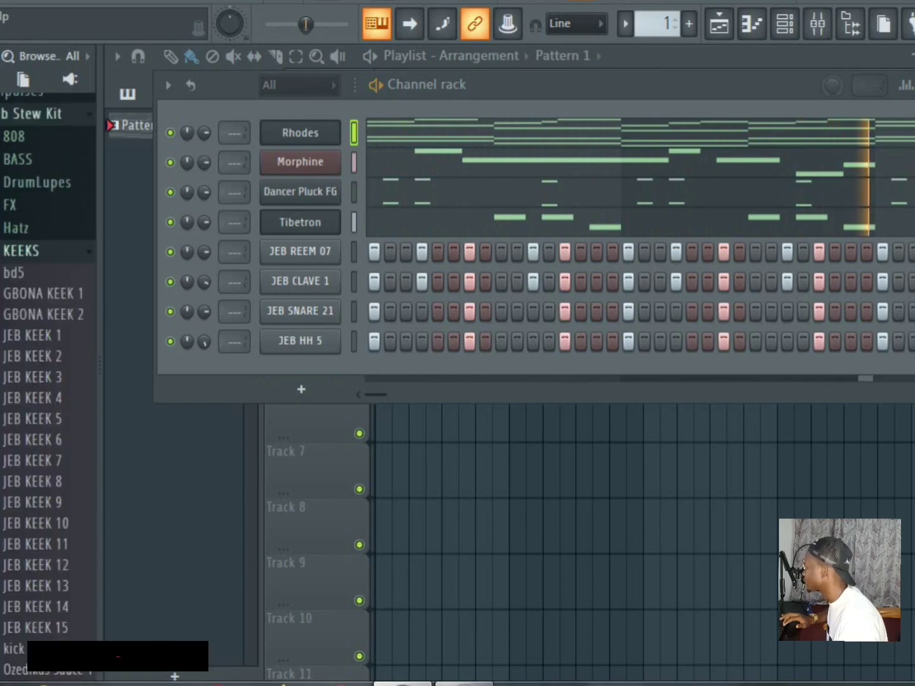
pyautogui.click(33, 469)
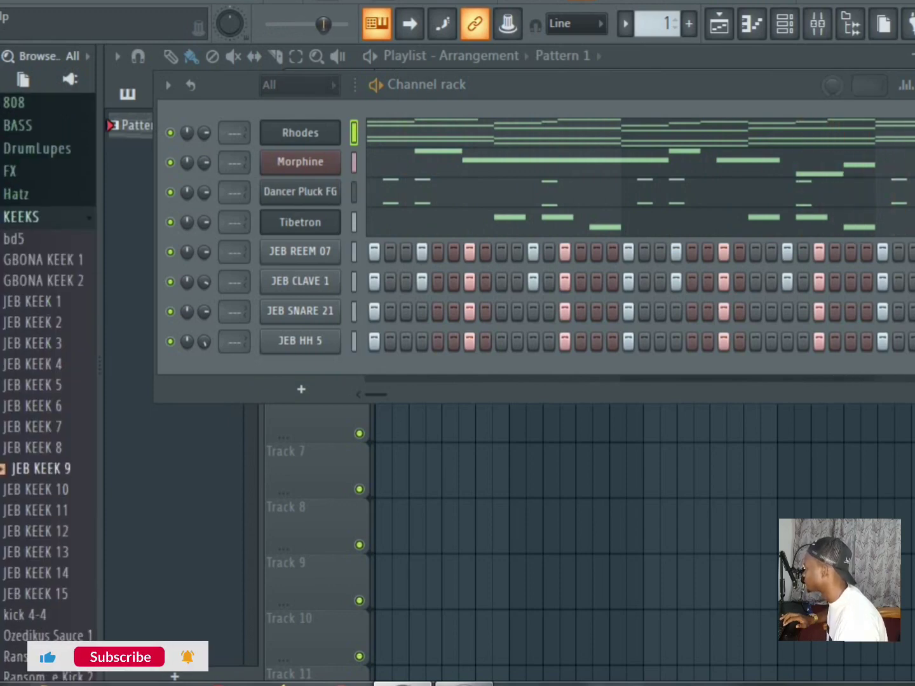
pyautogui.click(33, 426)
pyautogui.click(33, 385)
pyautogui.click(32, 364)
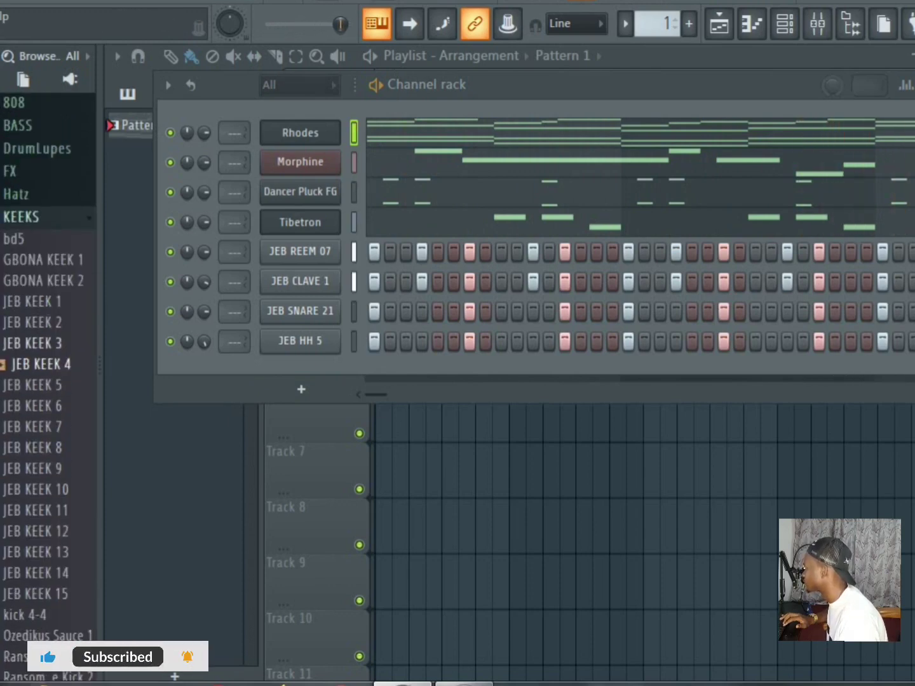
pyautogui.click(33, 343)
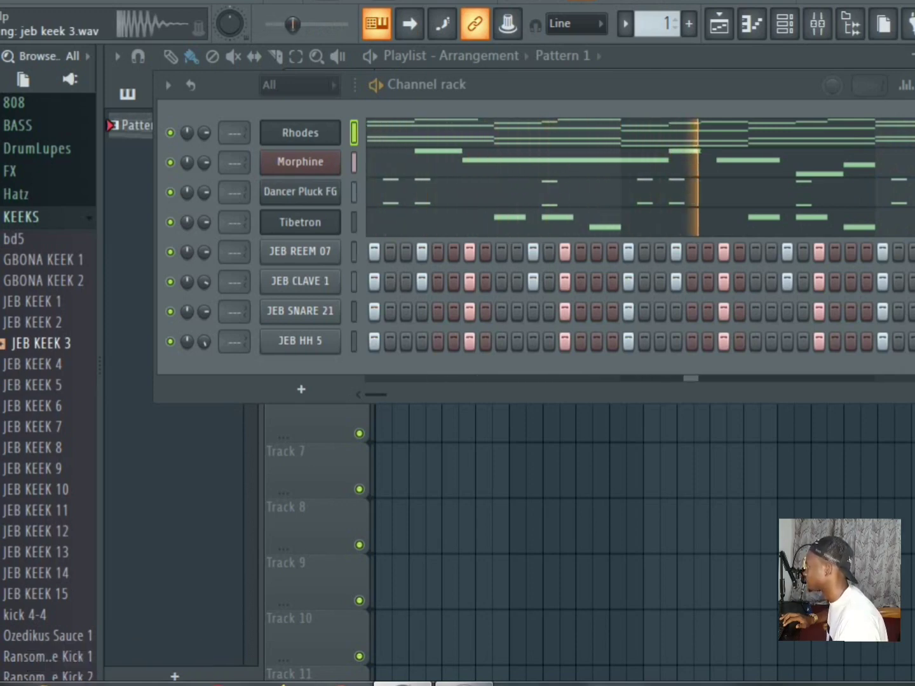
# Add JEB KEEK 3 as a new channel and fill its pattern on every fourth step.
pyautogui.moveTo(33, 343); pyautogui.dragTo(286, 392)
pyautogui.rightClick(338, 364)
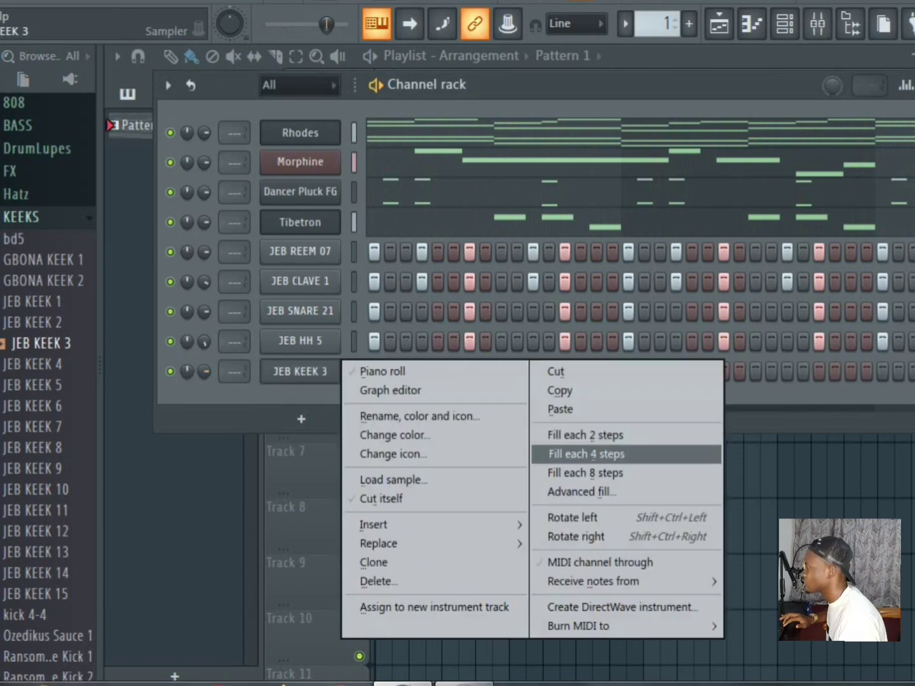
pyautogui.click(587, 454)
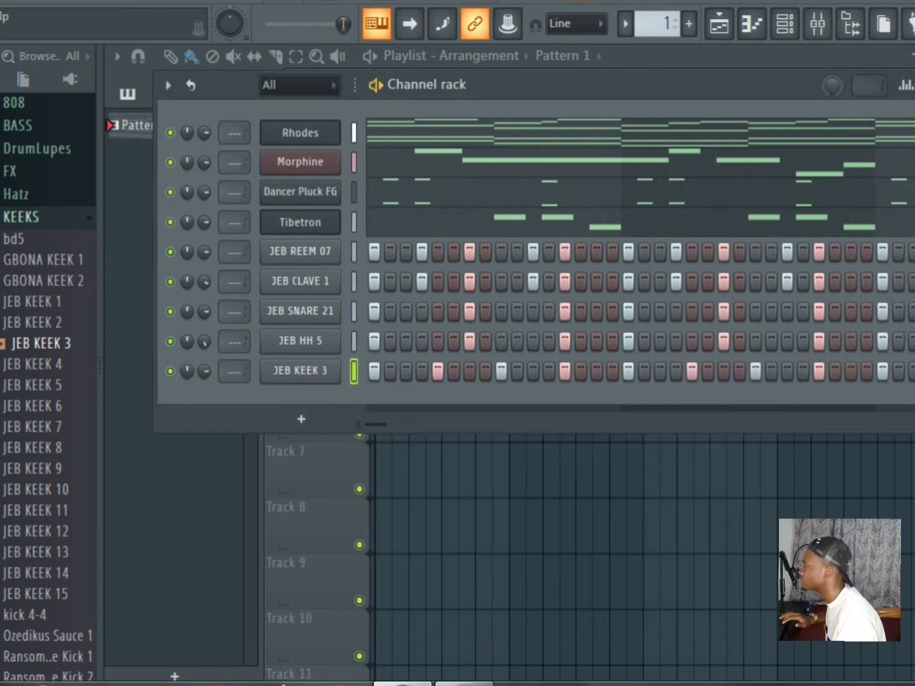
# Lower the volume of the JEB SNARE 21 channel during playback and collapse the kit's KEEKS folder.
pyautogui.press('space')
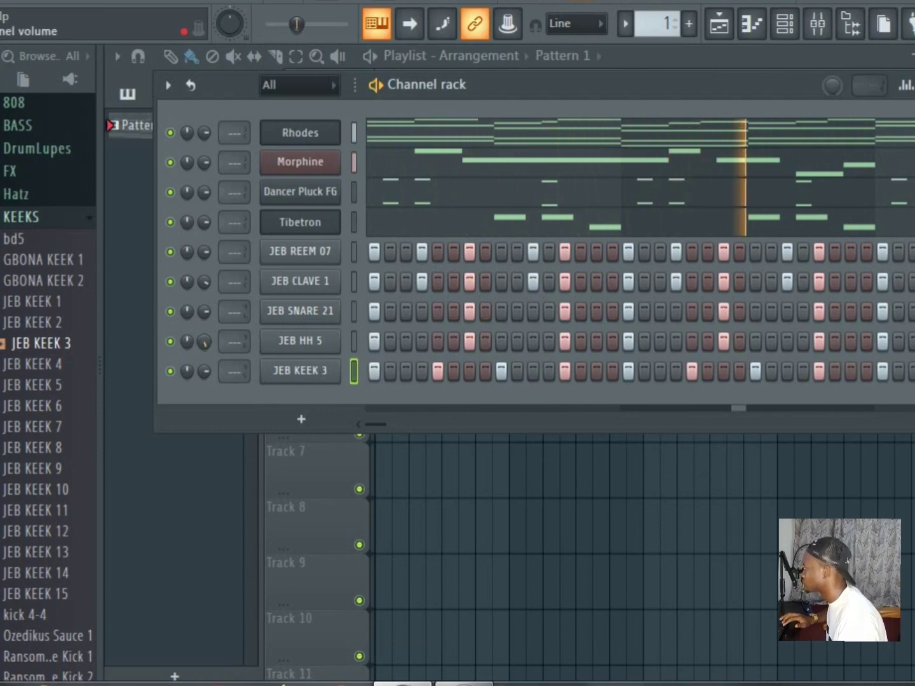
pyautogui.moveTo(204, 312); pyautogui.dragTo(204, 333)
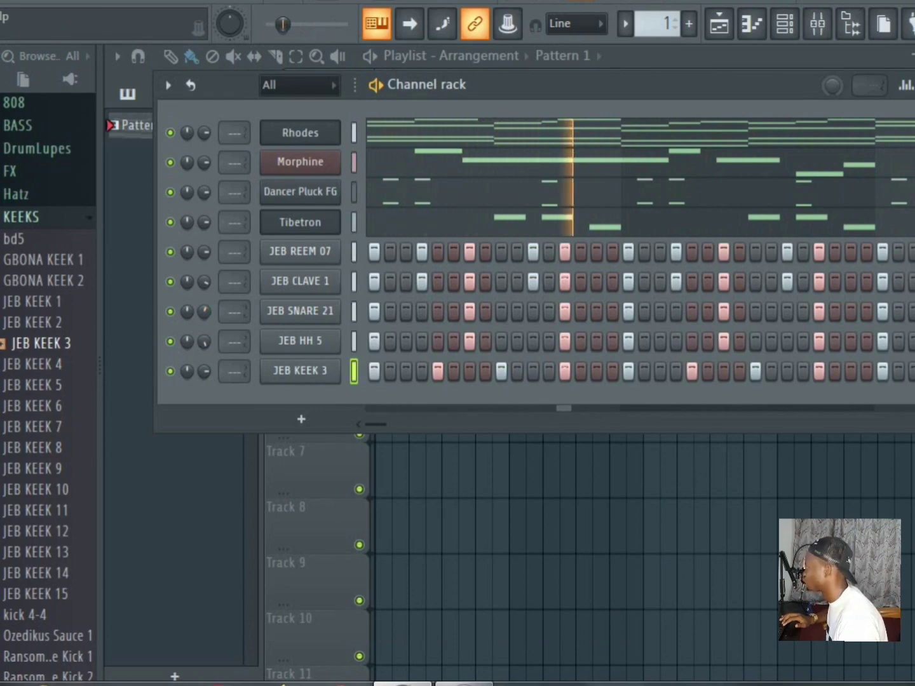
pyautogui.click(22, 217)
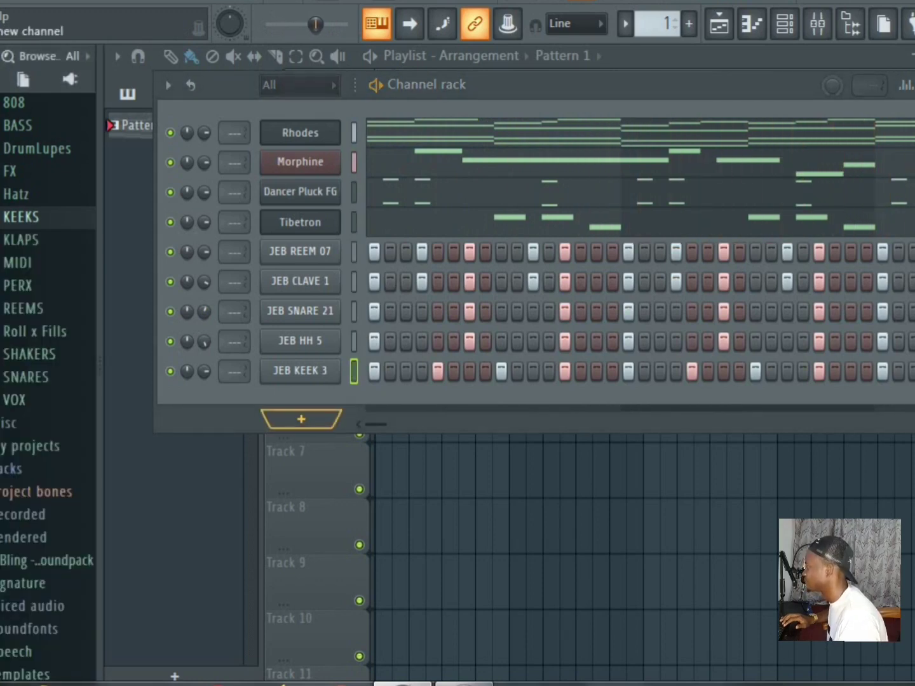
# Add a Harmless synth channel and reposition its plugin window so the preset controls are reachable.
pyautogui.click(301, 420)
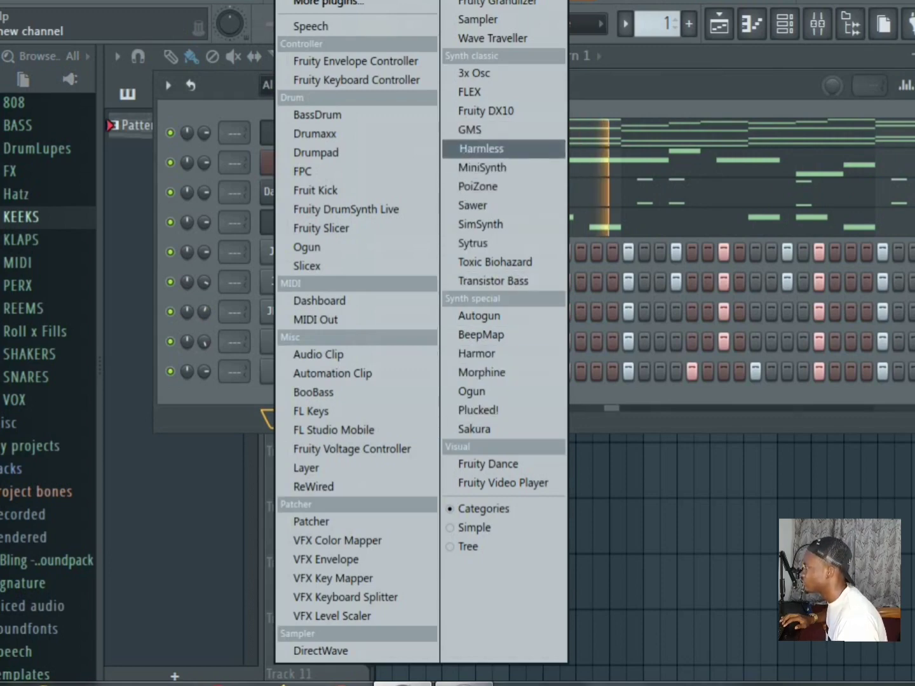
pyautogui.click(480, 148)
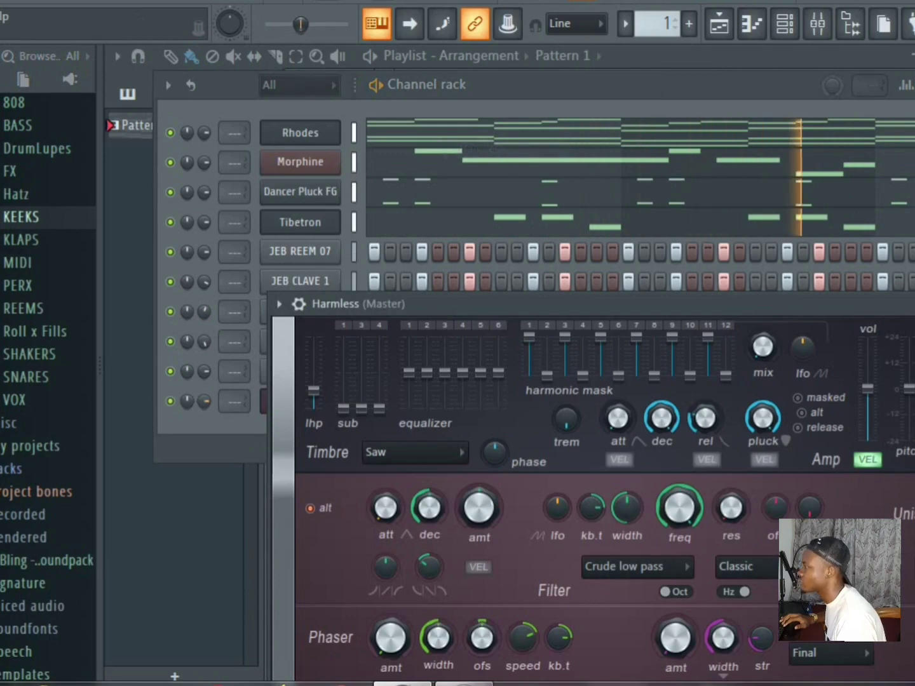
pyautogui.moveTo(635, 304); pyautogui.dragTo(160, 233)
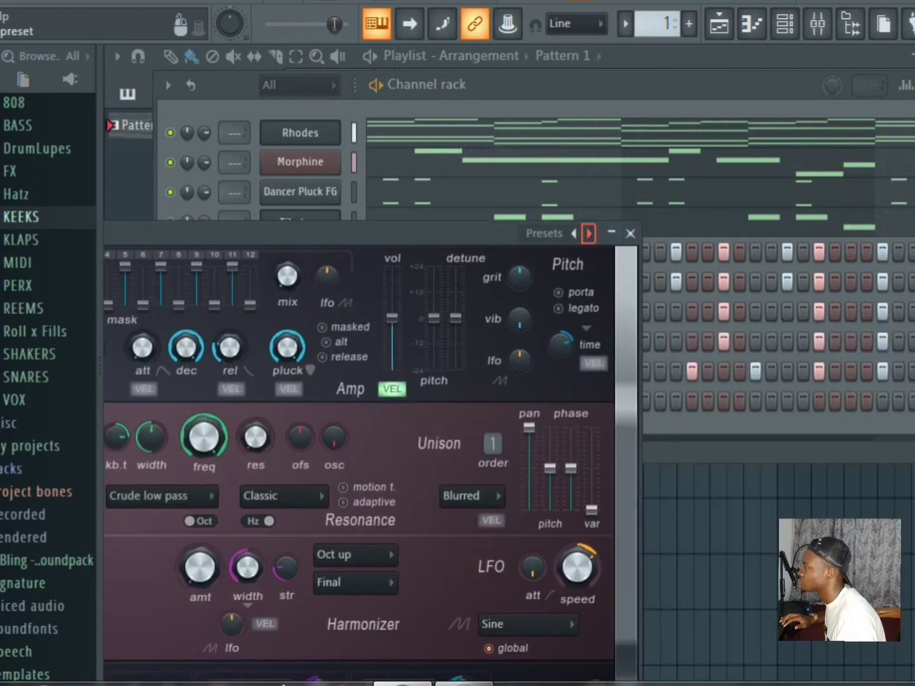
# Load the Bass Sub preset from Harmless's X Olbaid Bass group and reposition the plugin window to show its full controls.
pyautogui.click(588, 234)
pyautogui.moveTo(890, 311)
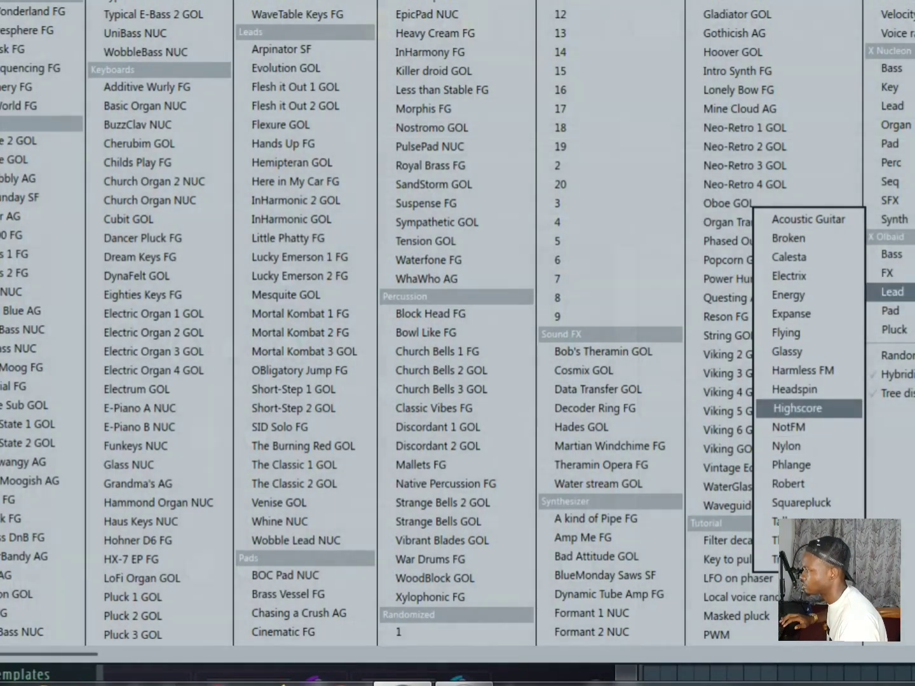
pyautogui.moveTo(892, 254)
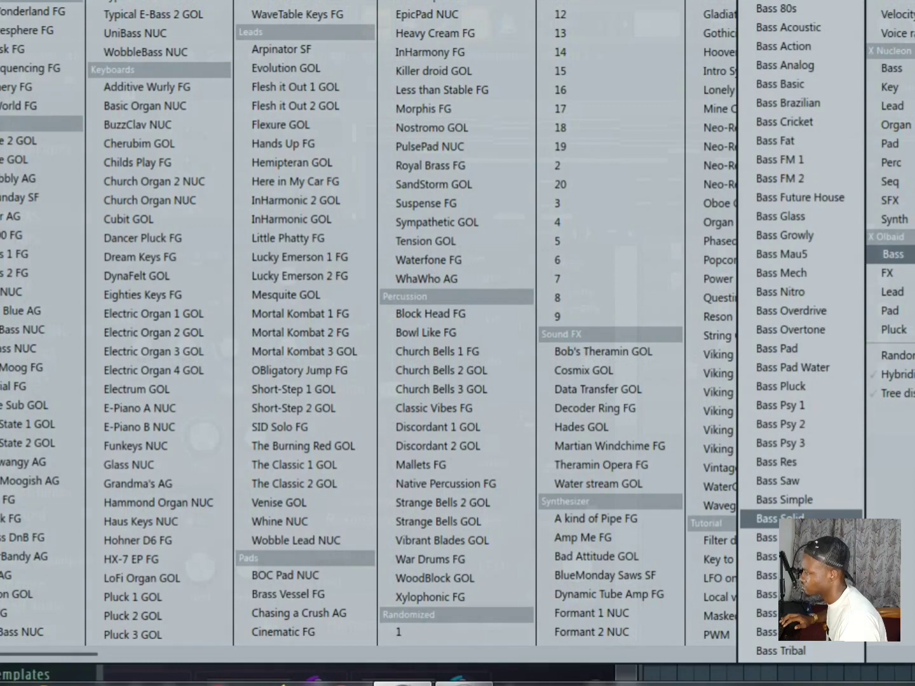
pyautogui.click(778, 557)
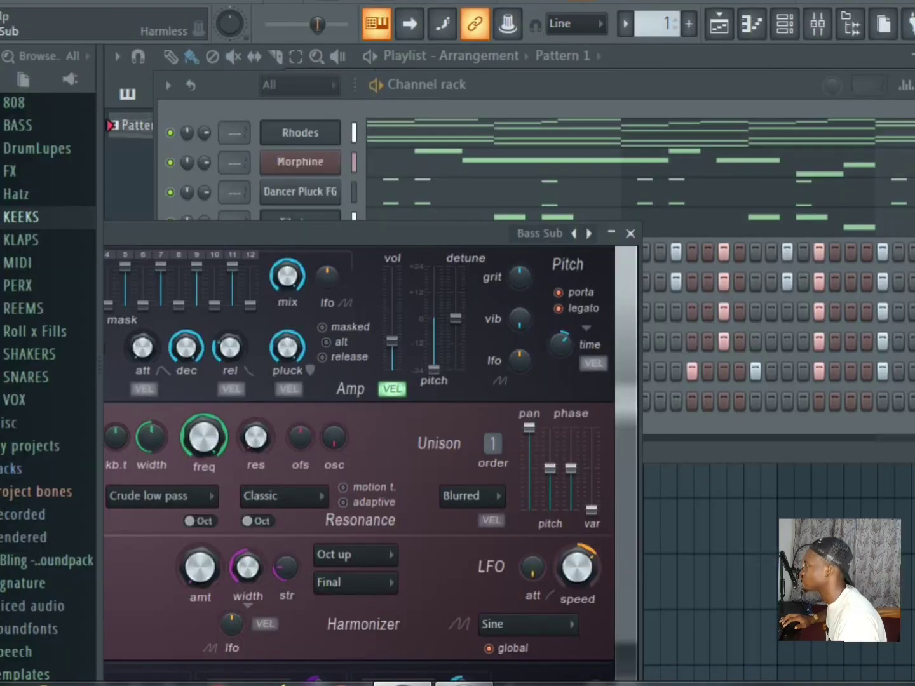
pyautogui.moveTo(330, 233); pyautogui.dragTo(626, 123)
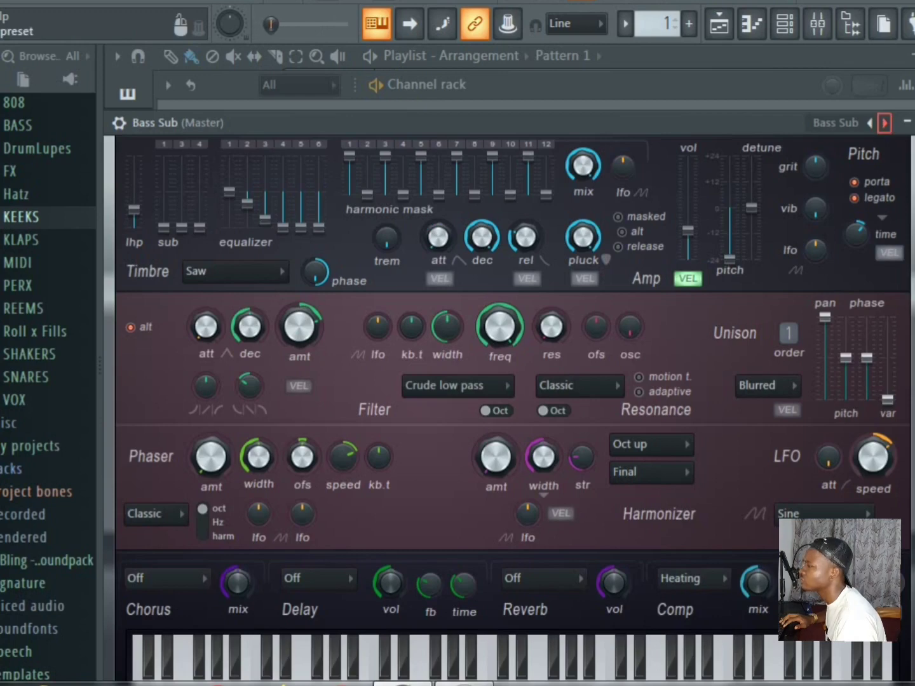
# Audition bass notes such as G5, F5, E6 and F6 with the Bass Sub sound over the looping beat.
pyautogui.press('n')
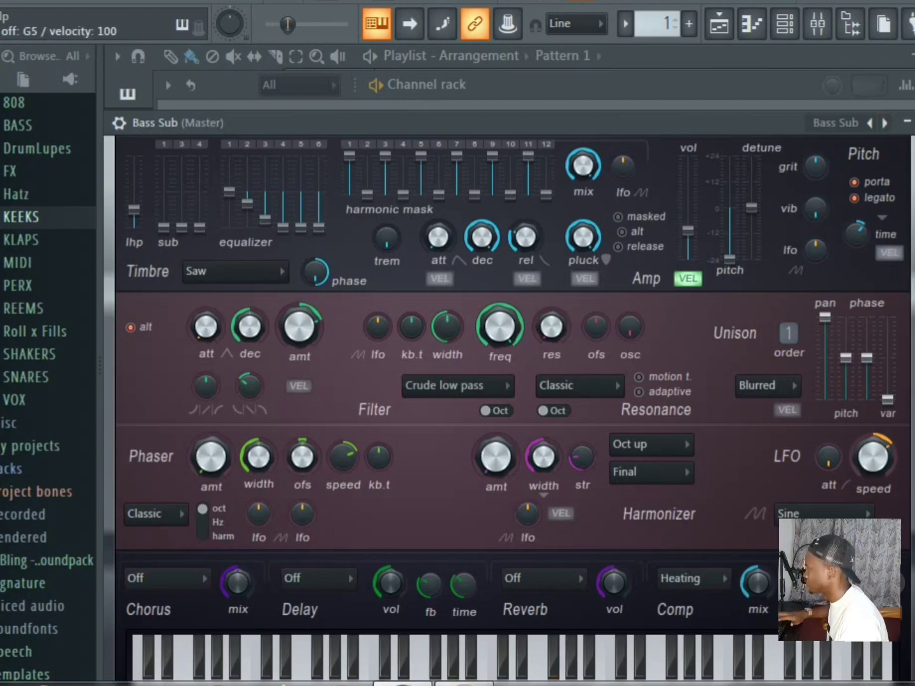
pyautogui.press('r')
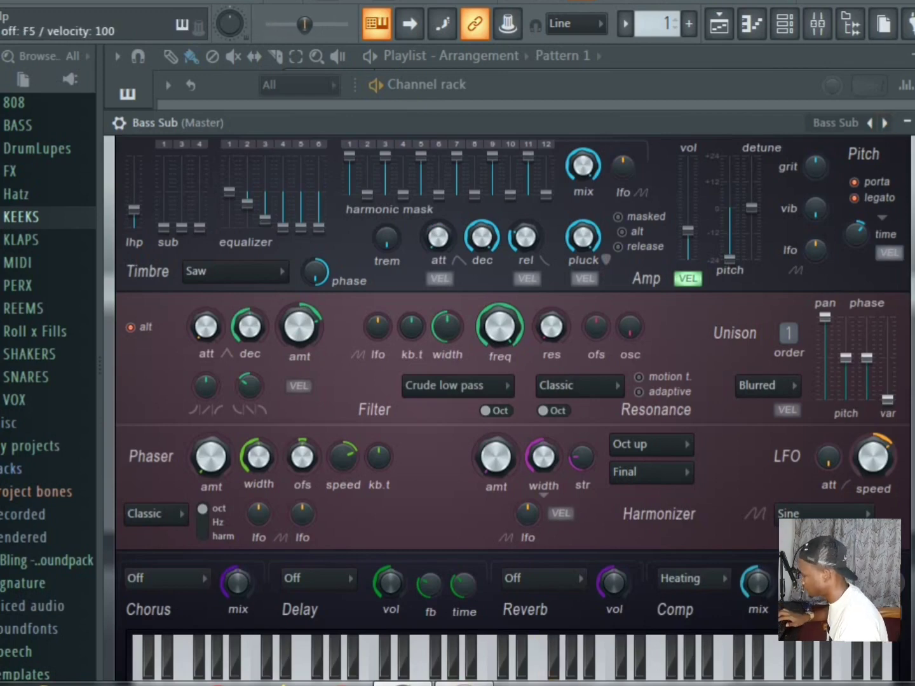
pyautogui.press('r')
pyautogui.press('t')
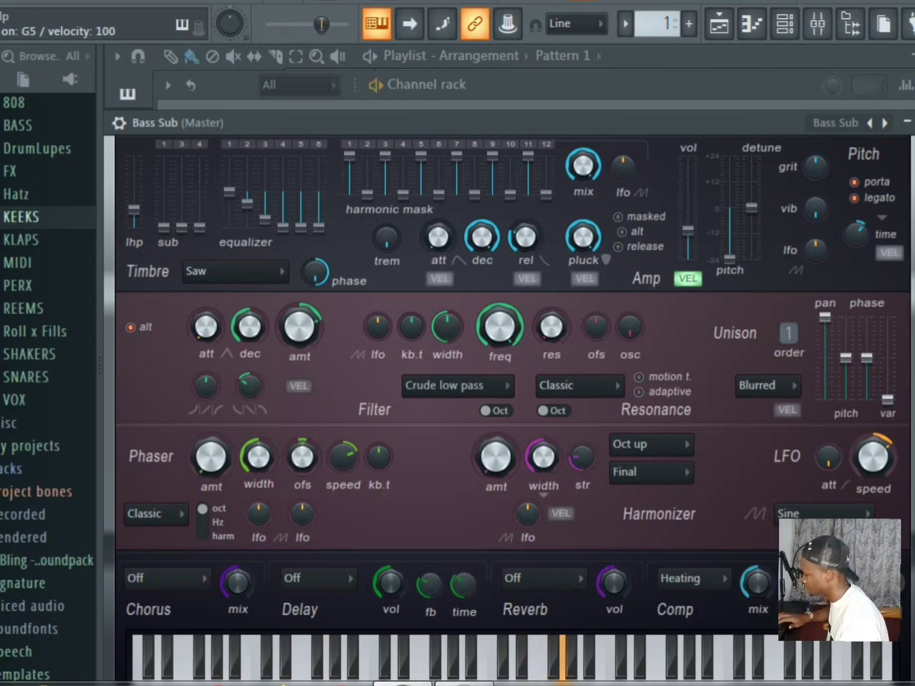
pyautogui.press('p')
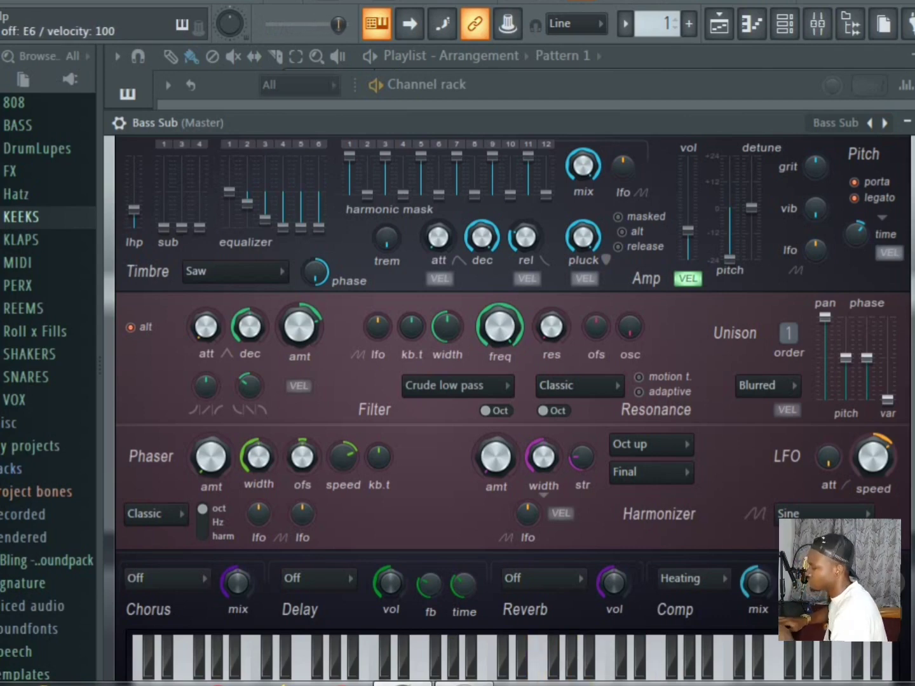
pyautogui.press('u')
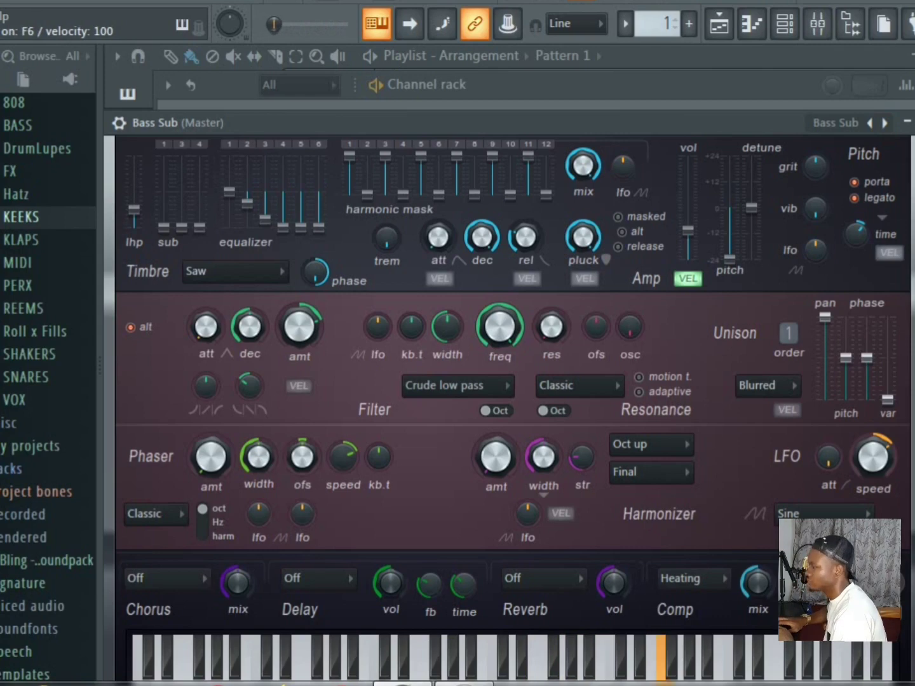
pyautogui.press('[')
pyautogui.press('[')
pyautogui.press('u')
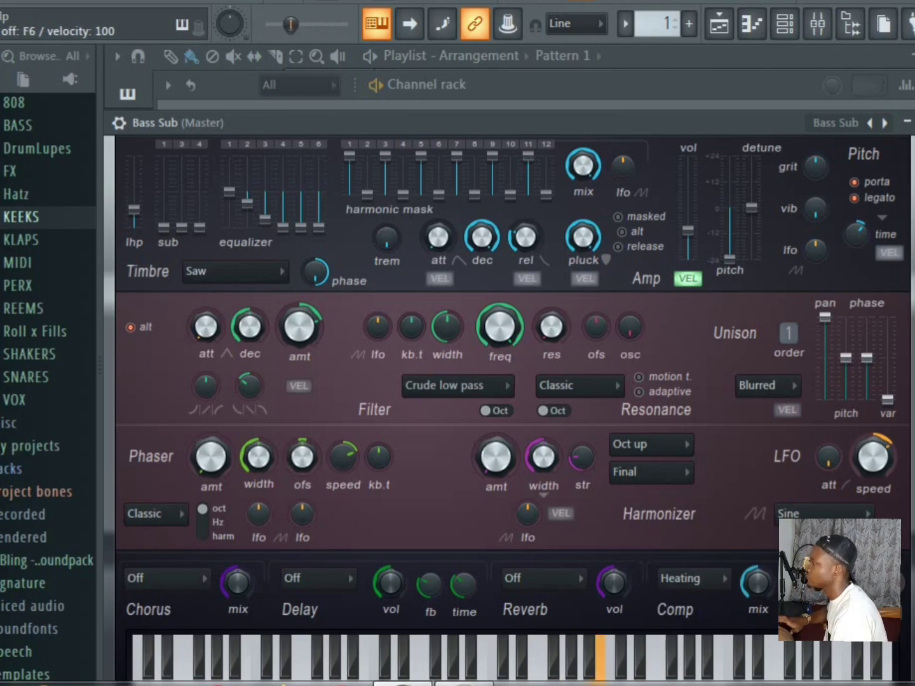
pyautogui.press('p')
pyautogui.press('[')
# Rehearse a bass line on A5, C6 and E6 with the Bass Sub sound over the looping beat.
pyautogui.press('y')
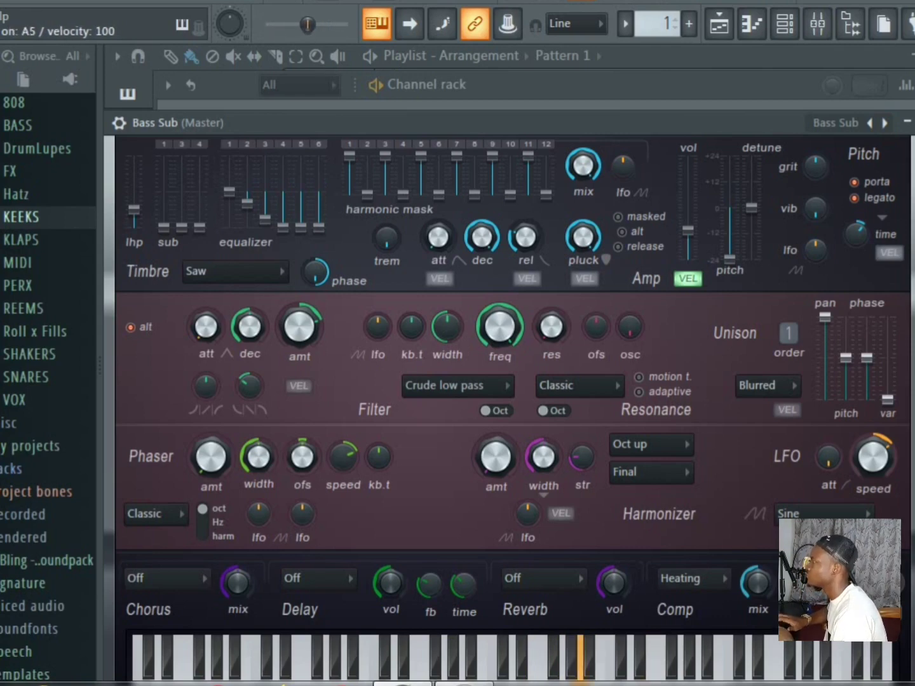
pyautogui.press('p')
pyautogui.press('p')
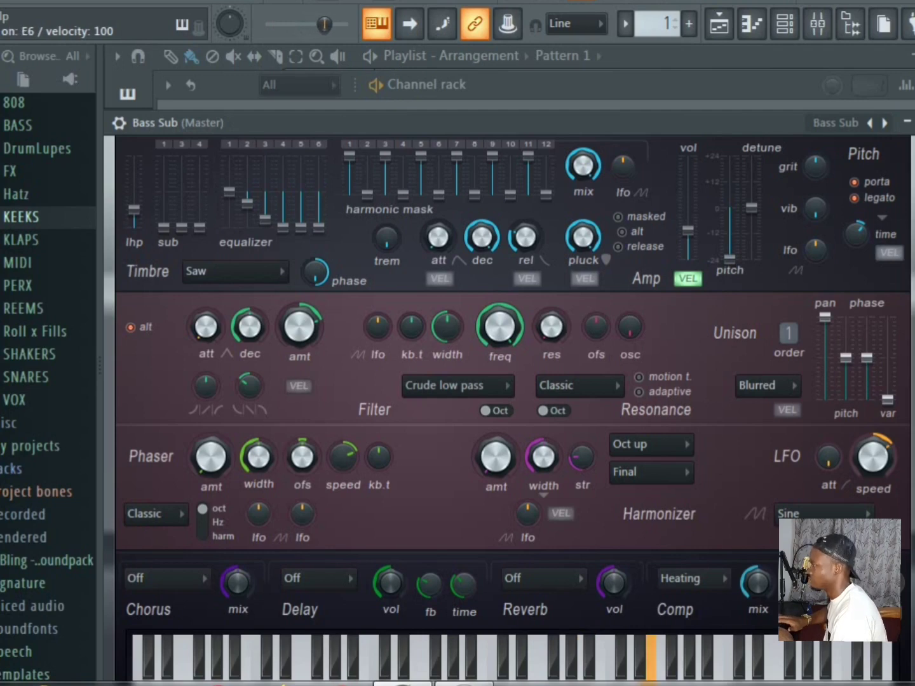
pyautogui.press('p')
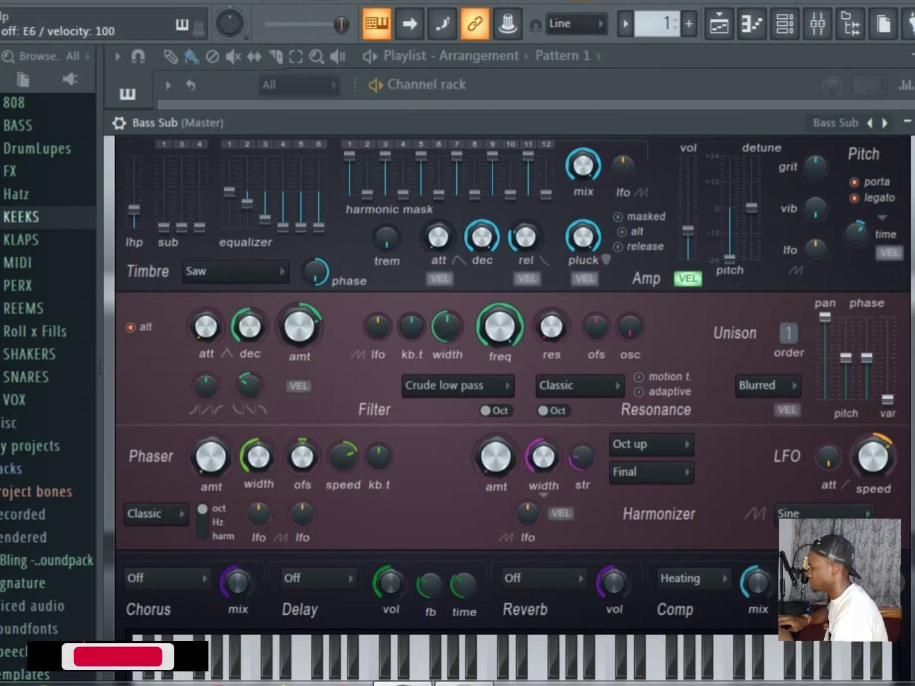
pyautogui.press('y')
pyautogui.press('p')
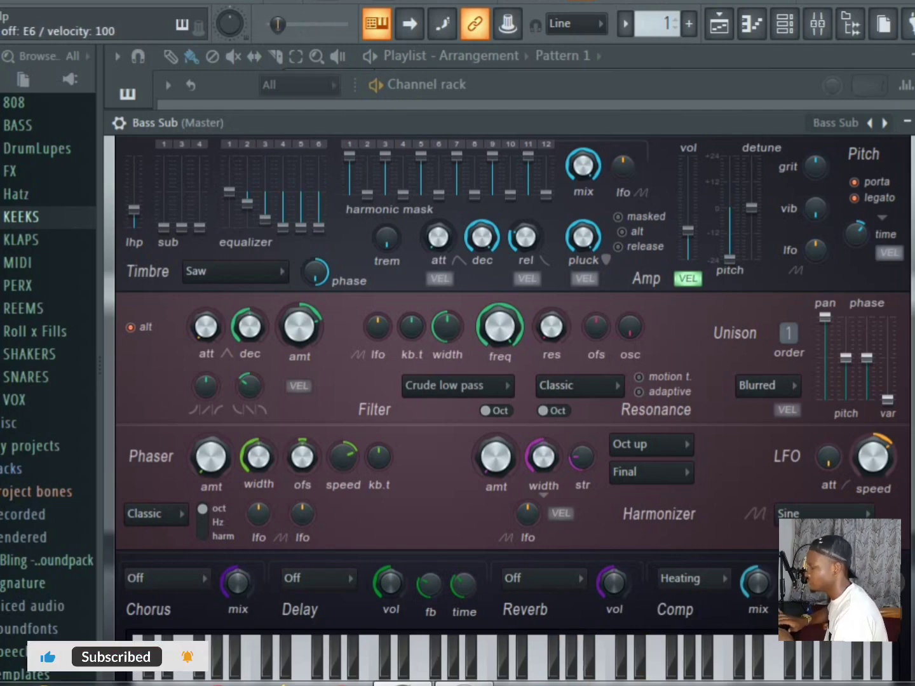
pyautogui.press('p')
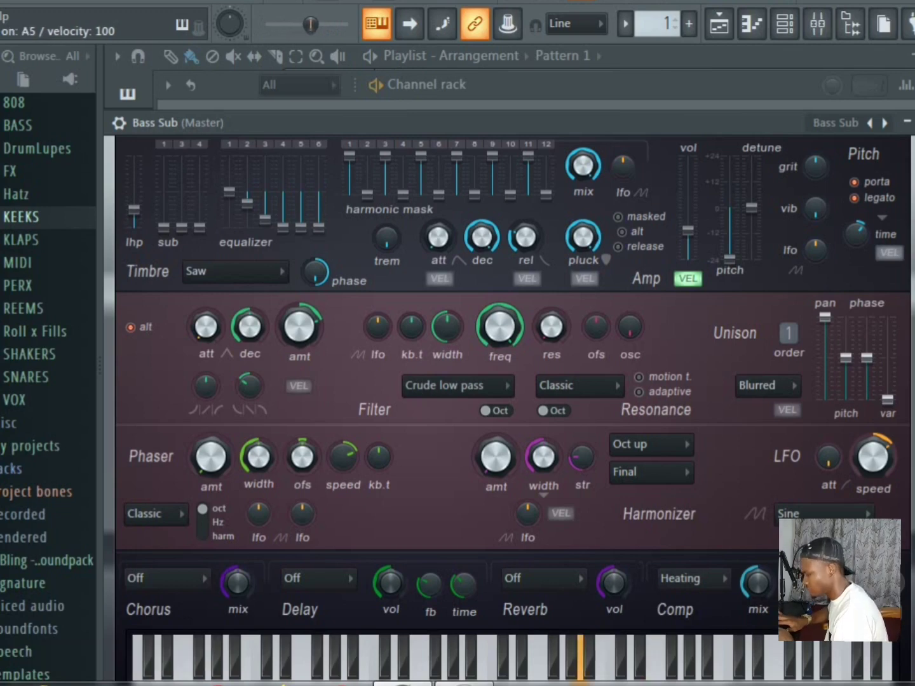
pyautogui.press('p')
pyautogui.press('i')
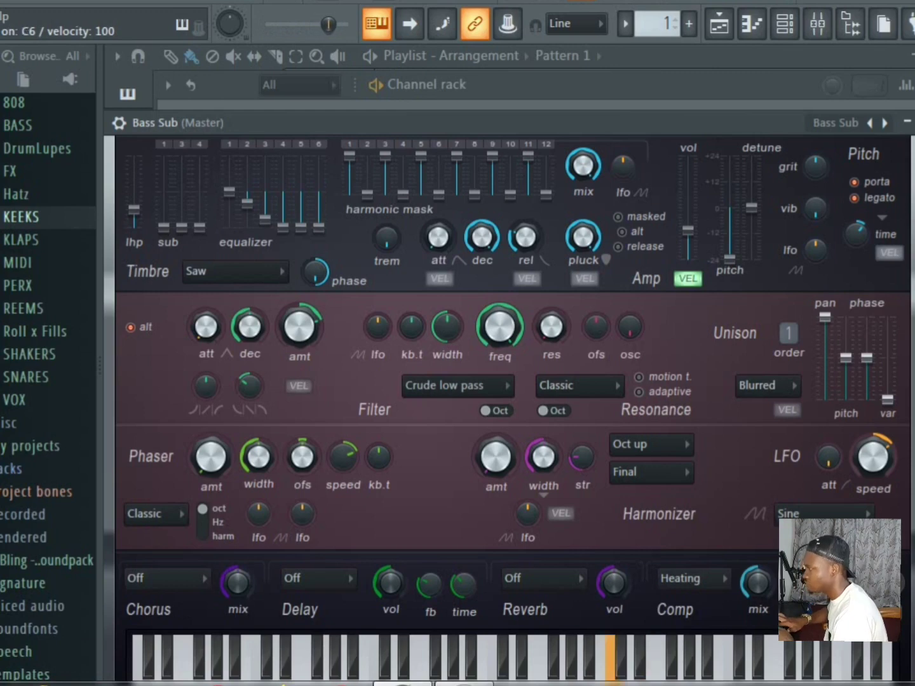
pyautogui.press('p')
pyautogui.press('p')
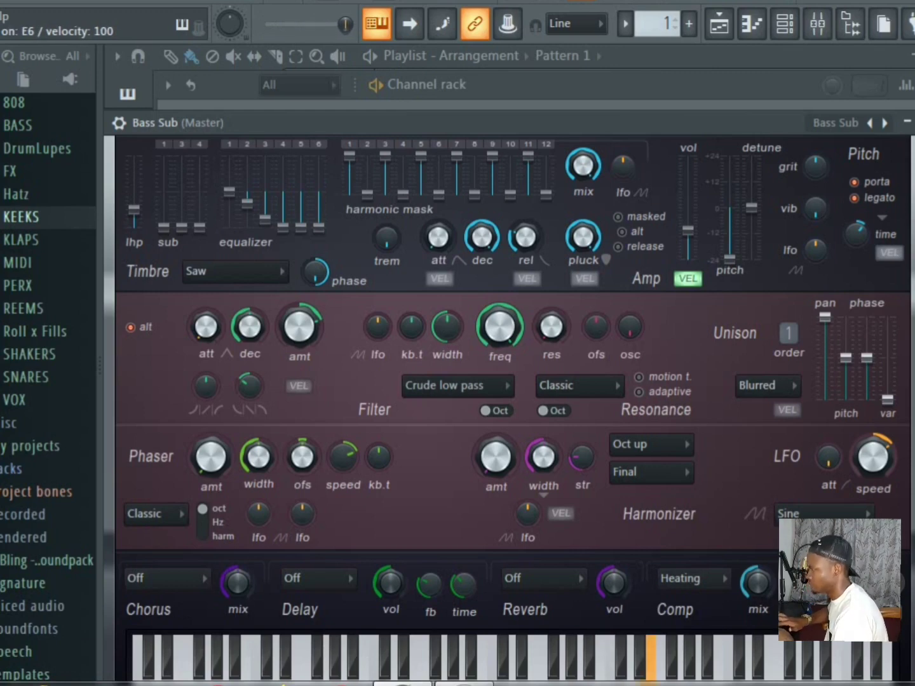
pyautogui.press('u')
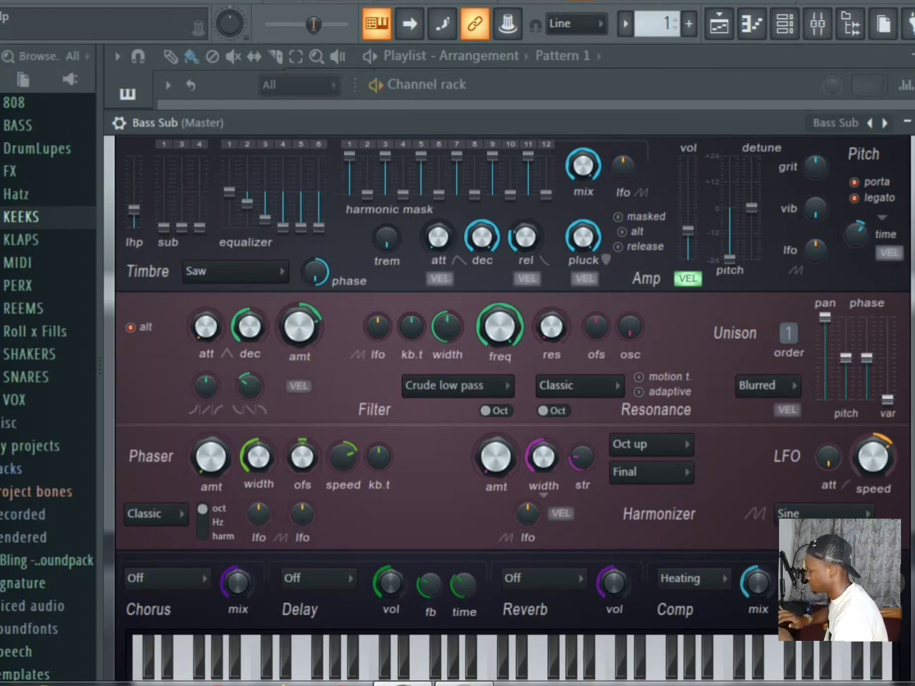
pyautogui.press('u')
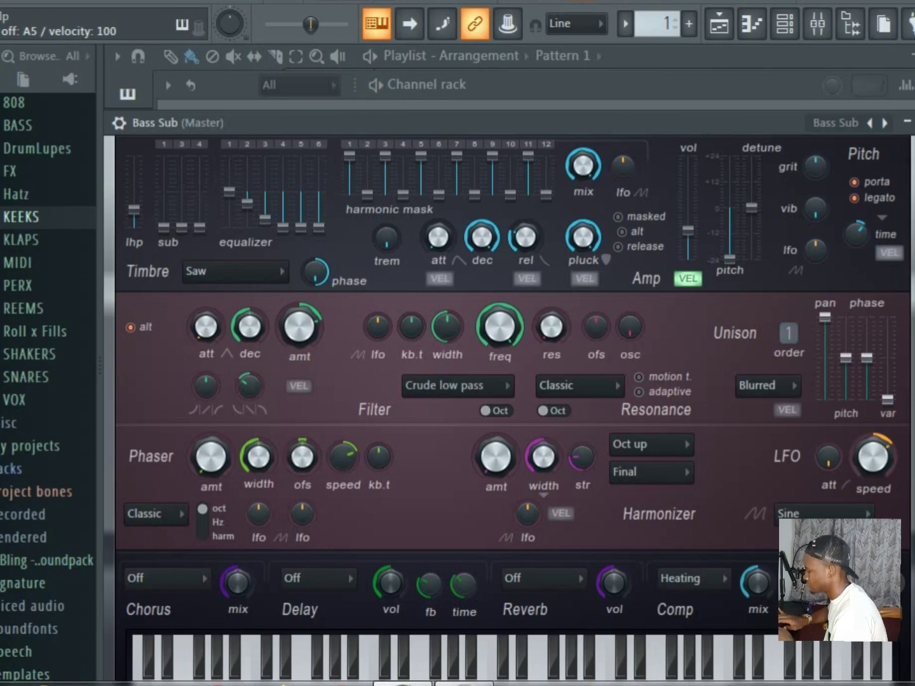
pyautogui.press('y')
pyautogui.press('p')
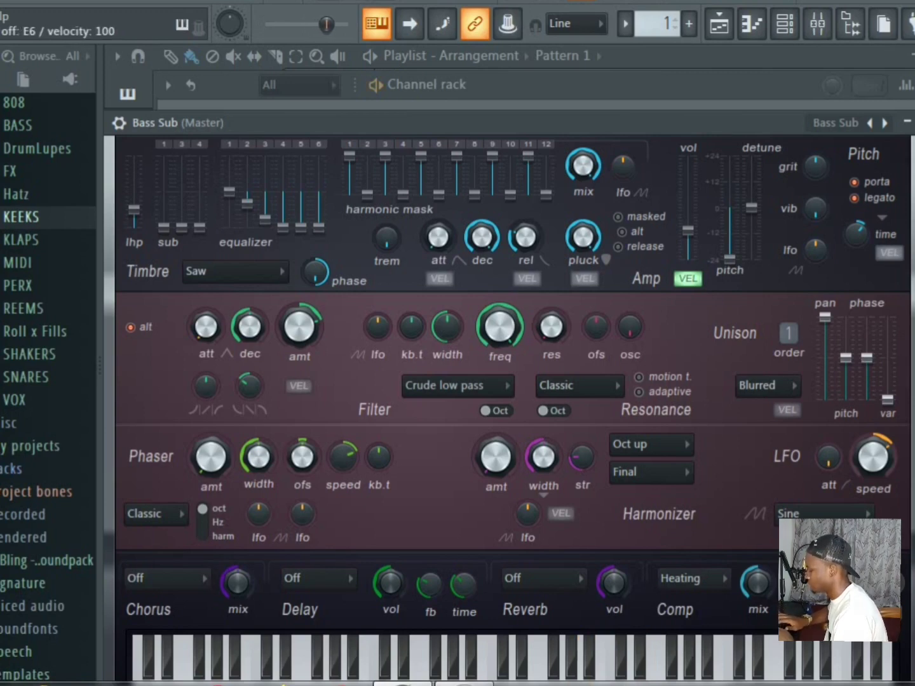
pyautogui.press('y')
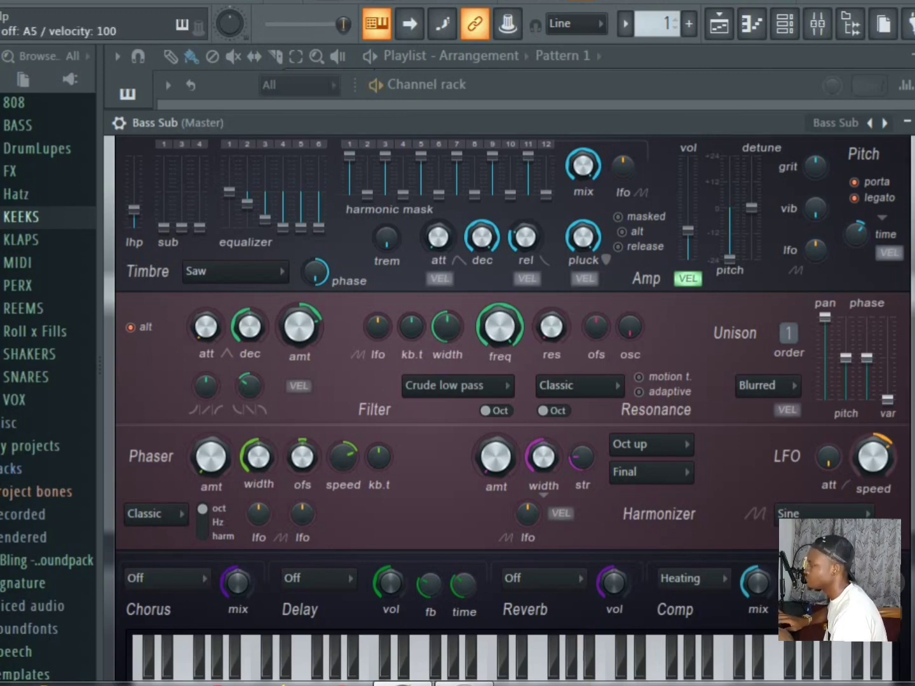
pyautogui.press('y')
pyautogui.press('p')
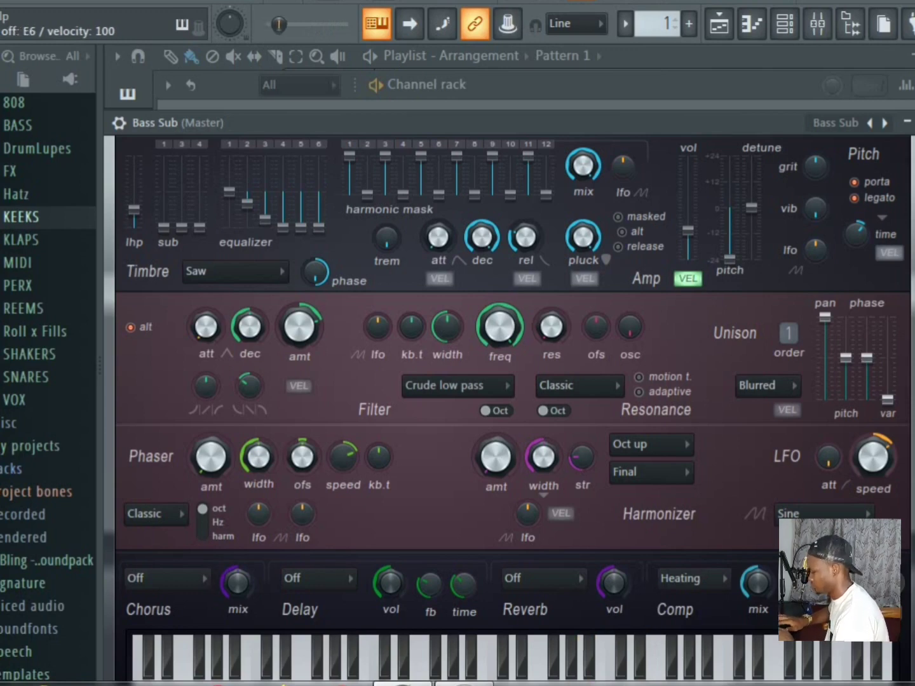
pyautogui.press('i')
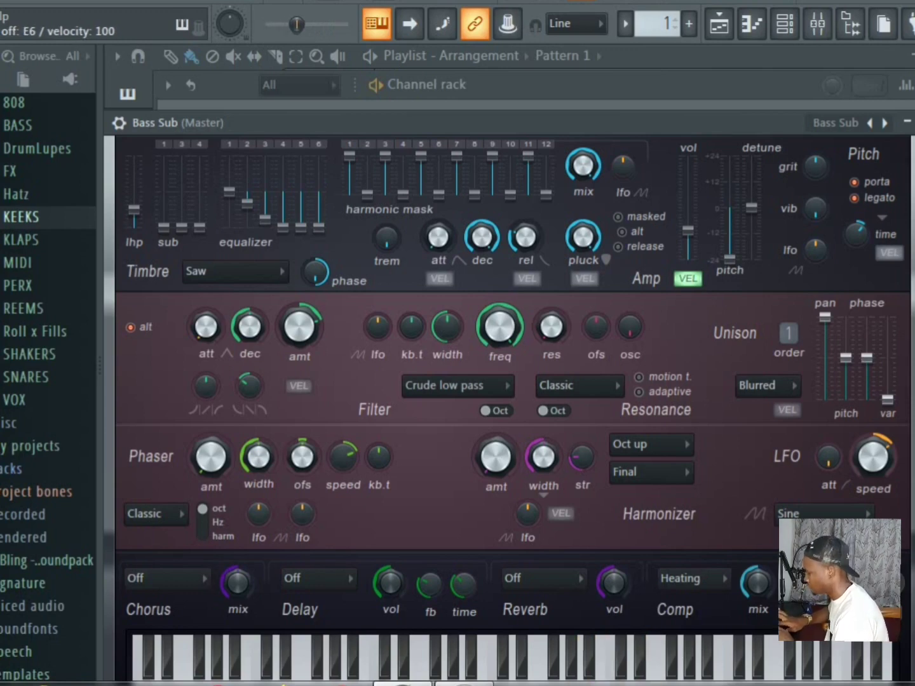
pyautogui.press('p')
pyautogui.press('y')
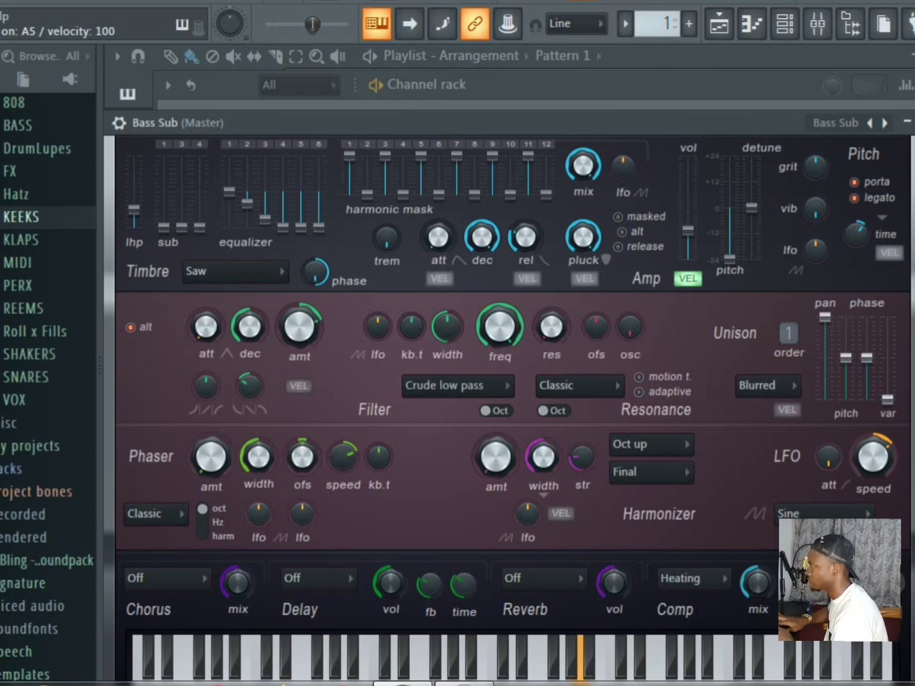
pyautogui.press('p')
pyautogui.press('p')
pyautogui.press('i')
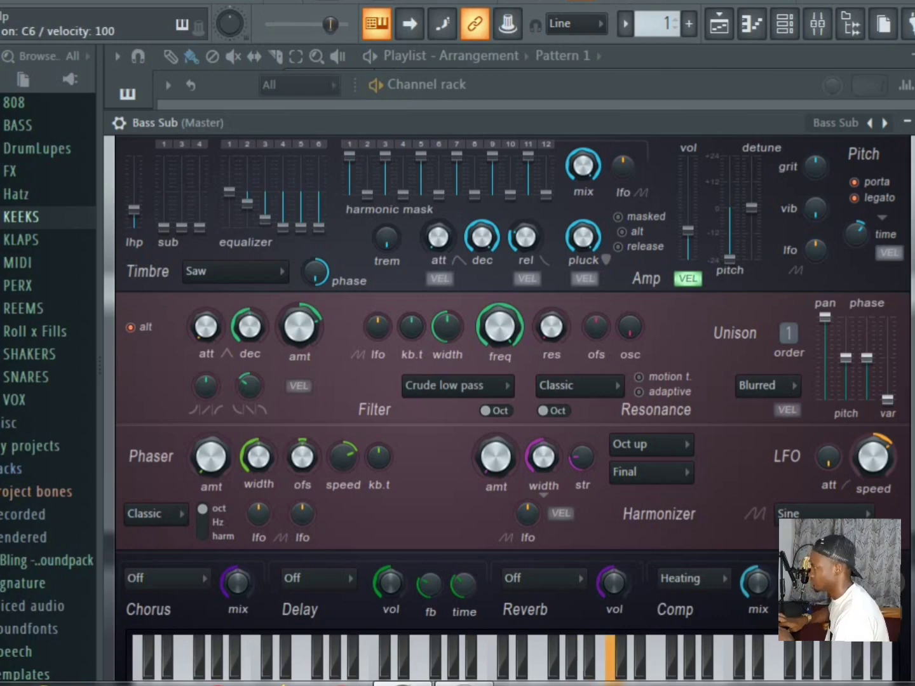
pyautogui.press('p')
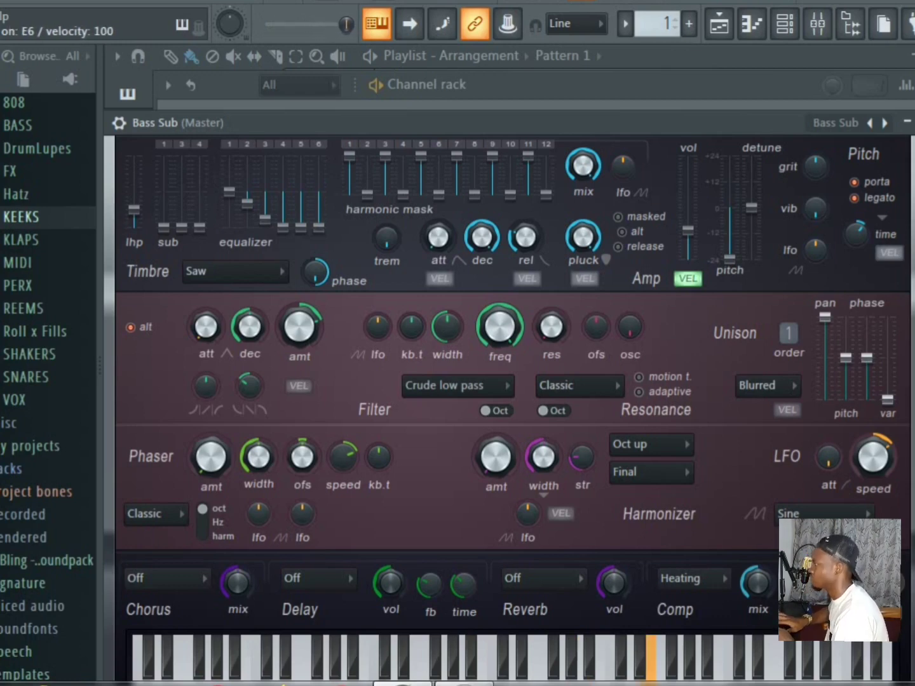
pyautogui.press('y')
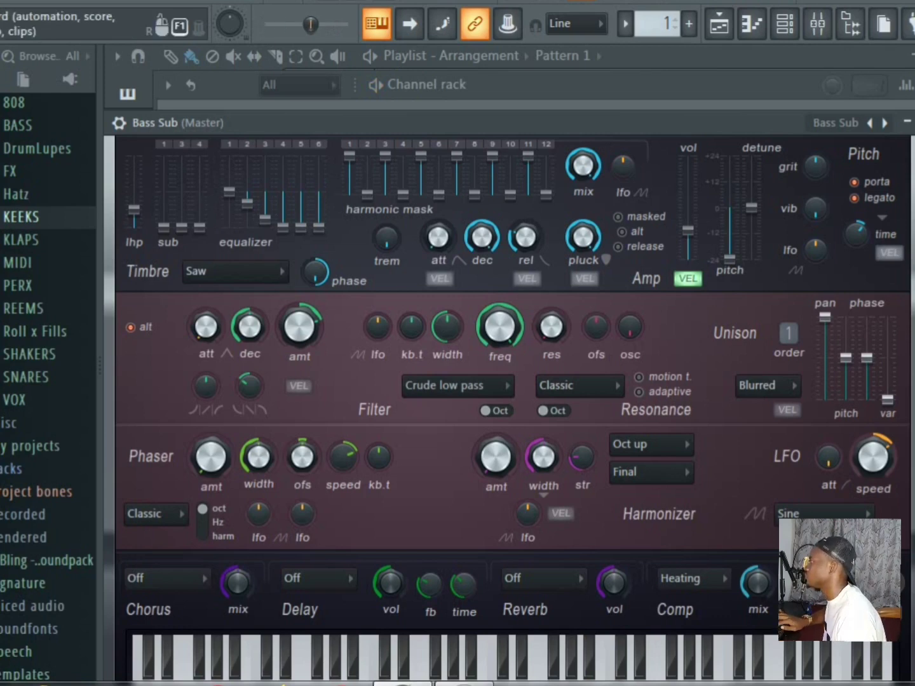
# Record a four-bar Bass Sub line into Pattern 1, alternating long A5 and C6 notes with short E6 notes.
pyautogui.click(295, 2)
pyautogui.click(454, 462)
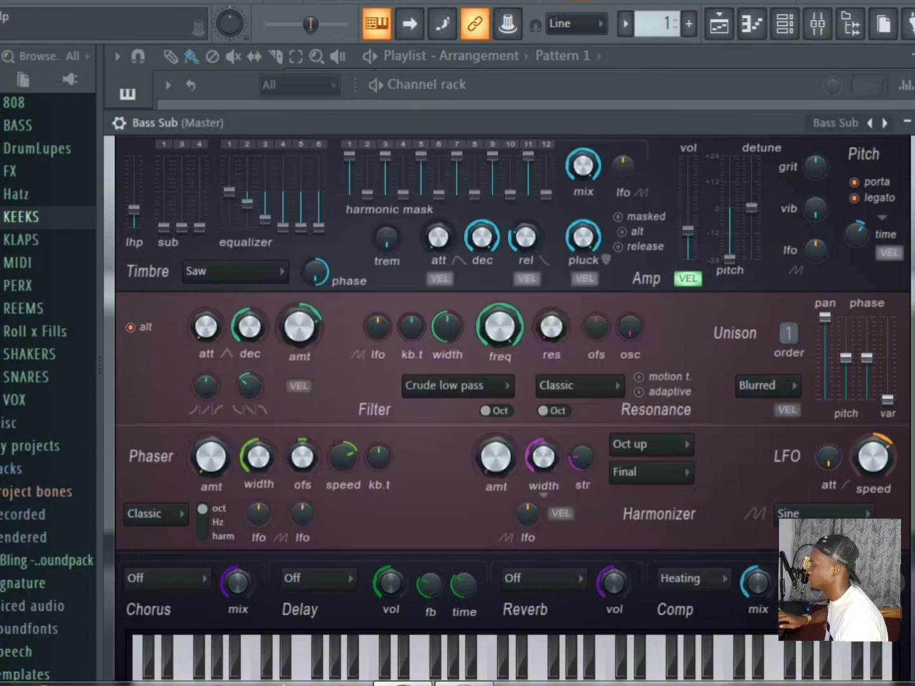
pyautogui.press('p')
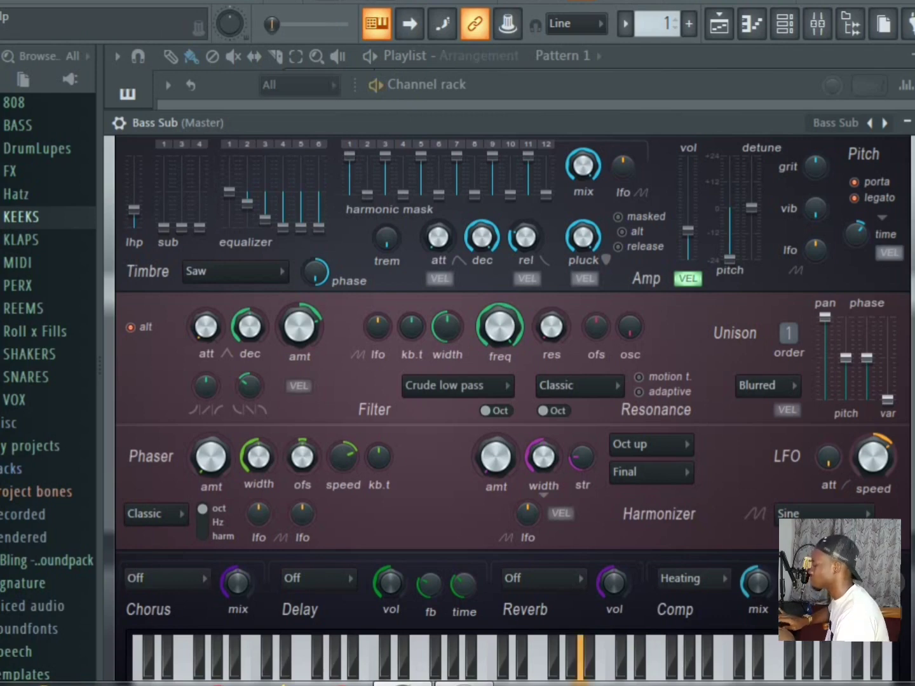
pyautogui.press('e')
pyautogui.press('e')
pyautogui.press('q')
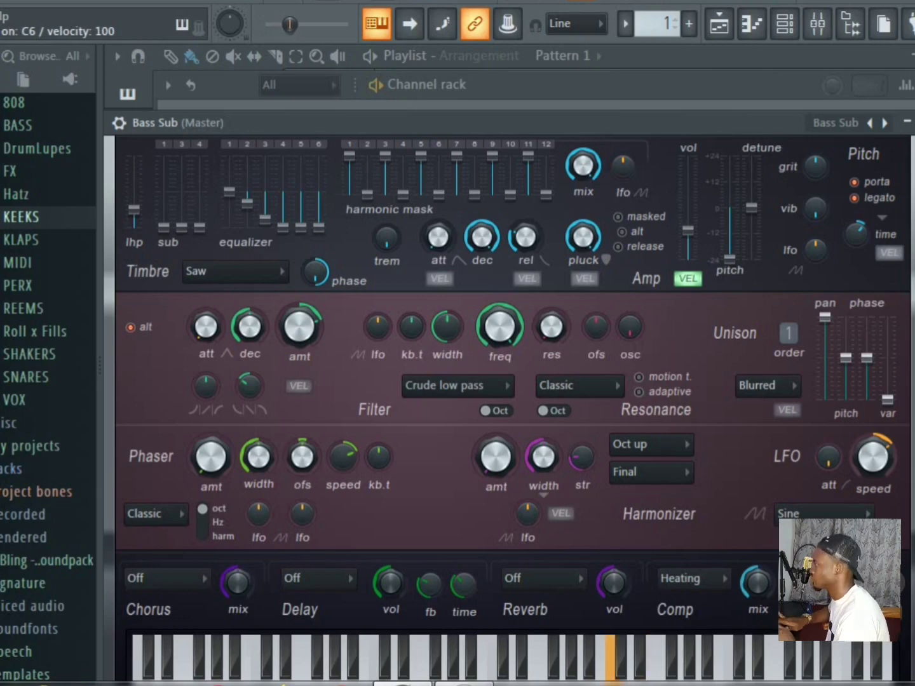
pyautogui.press('e')
pyautogui.press('e')
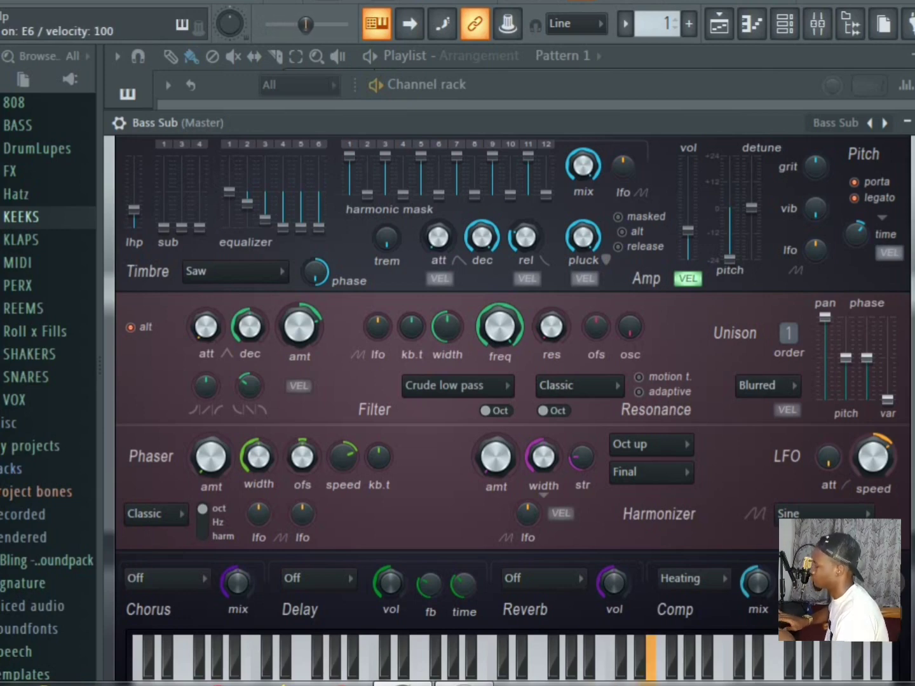
pyautogui.press('n')
pyautogui.press('e')
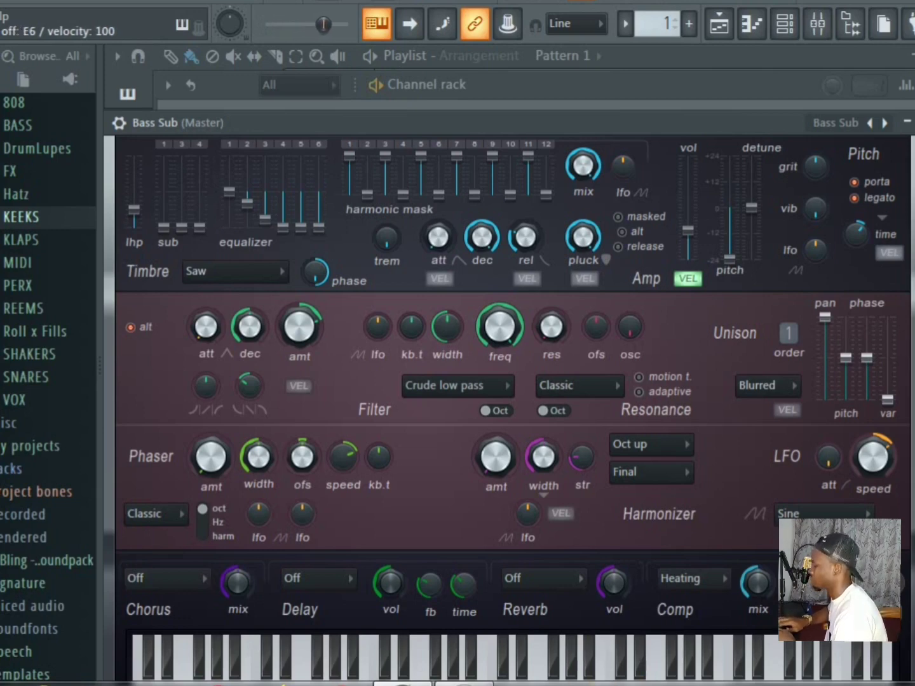
pyautogui.press('e')
pyautogui.press('q')
pyautogui.press('e')
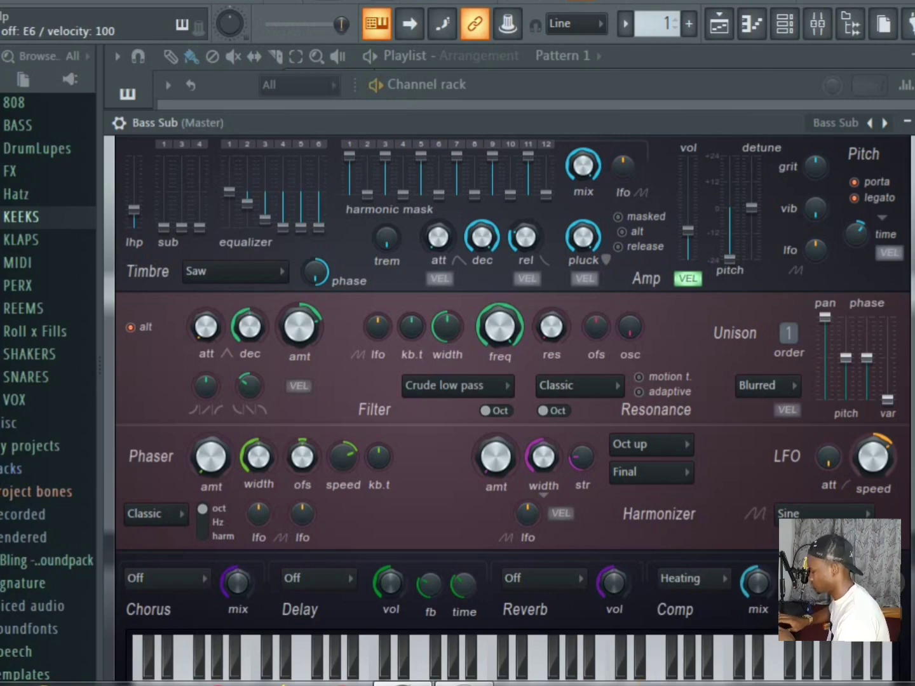
pyautogui.press('e')
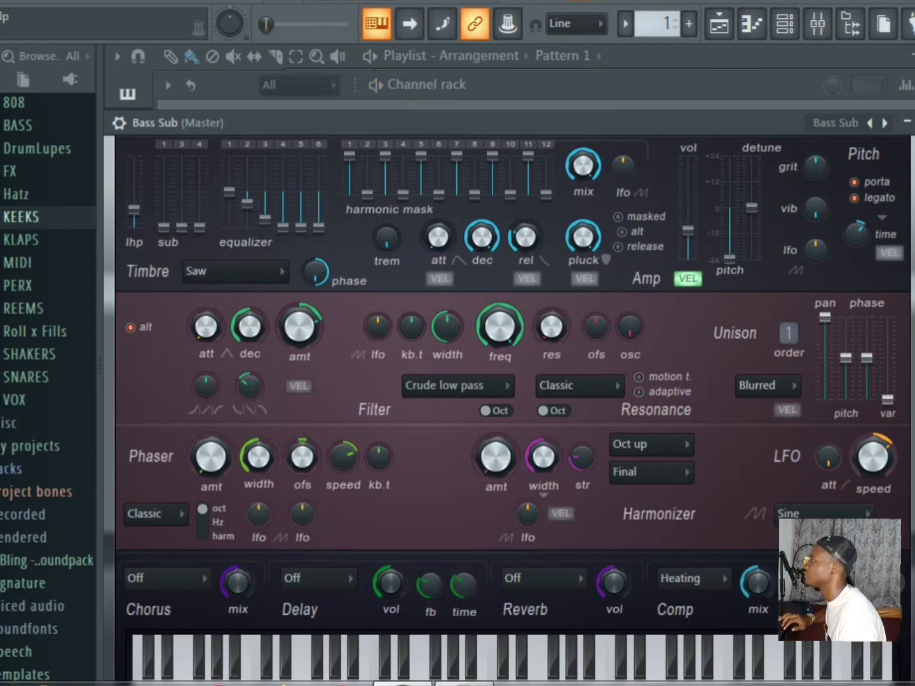
# Quantize the start and end times of the Bass Sub notes in the piano roll with the Default template.
pyautogui.press('F7')
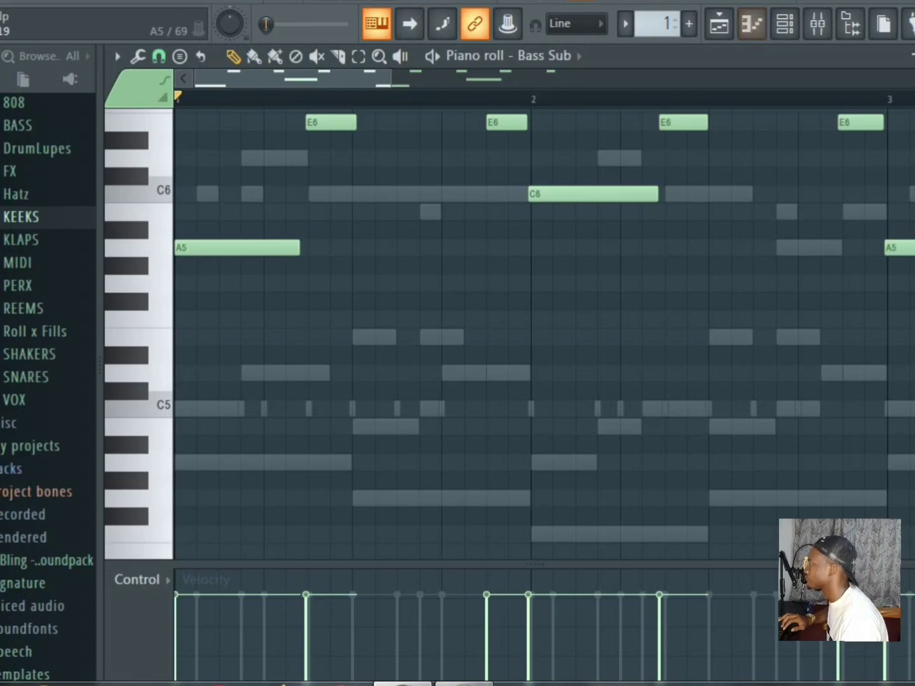
pyautogui.scroll(2, 543, 331)
pyautogui.hotkey('alt', 'q')
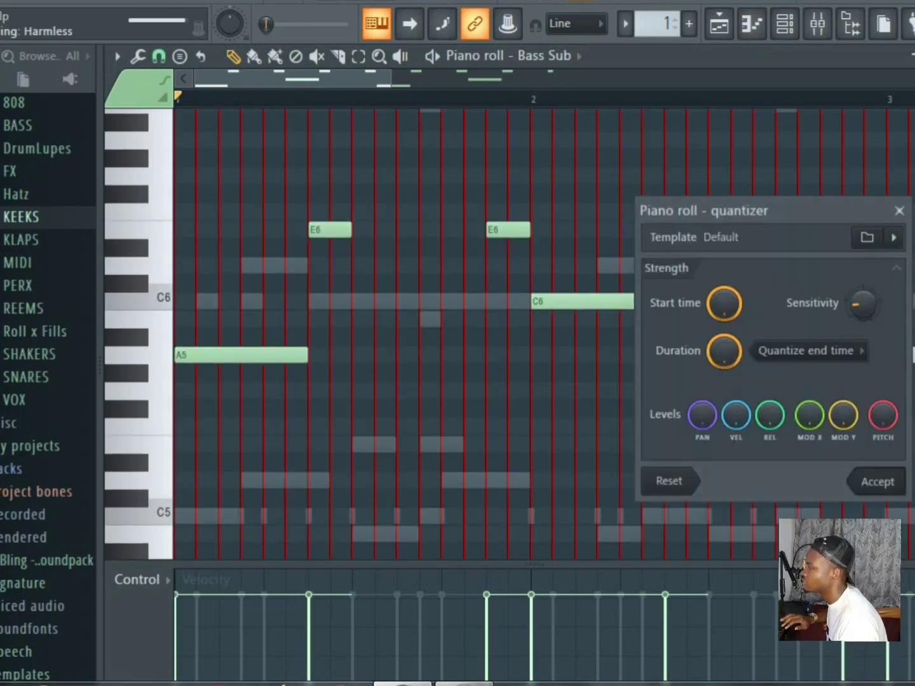
pyautogui.press('Return')
# Review all four bars of the Bass Sub notes in the piano roll and play them back with the beat.
pyautogui.scroll(1, 543, 331)
pyautogui.scroll(-5, 543, 331)
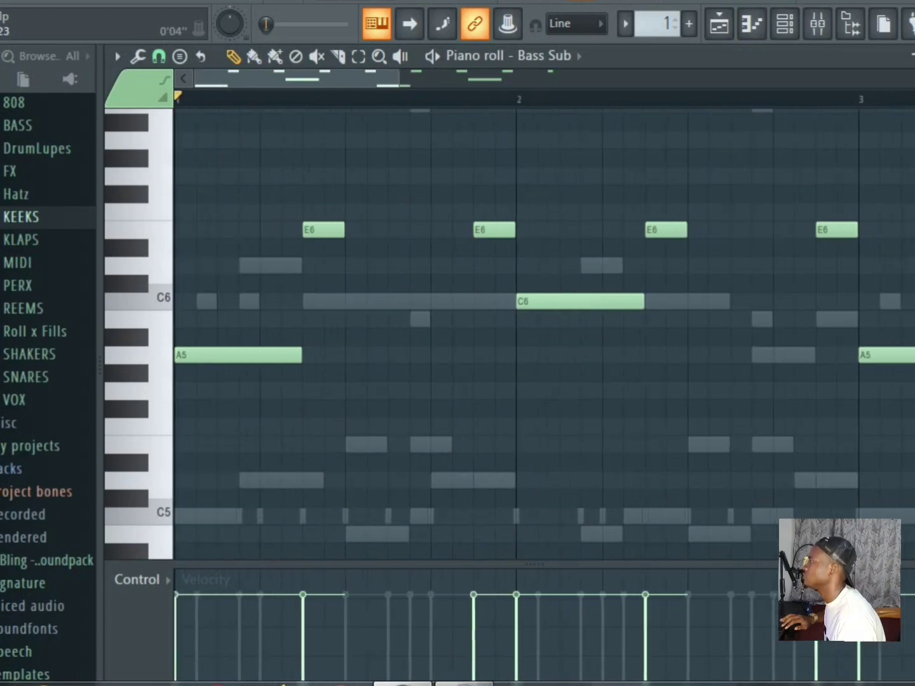
pyautogui.scroll(-5, 543, 330)
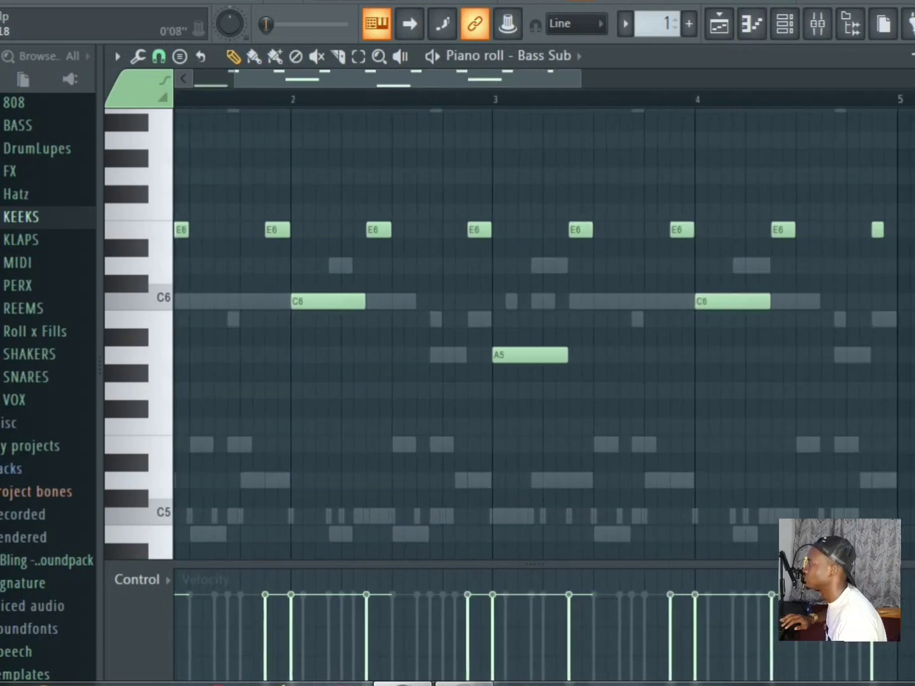
pyautogui.scroll(-2, 543, 331)
pyautogui.press('space')
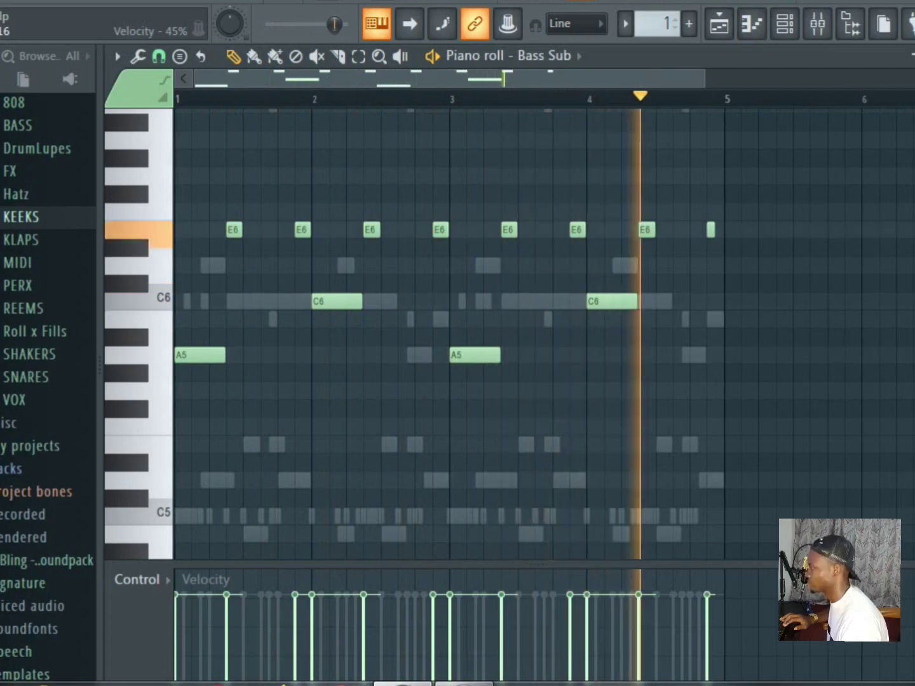
# Lengthen the last E6 note of the Bass Sub line to the end of bar 4 and play the pattern back.
pyautogui.scroll(1, 445, 329)
pyautogui.scroll(-1, 444, 331)
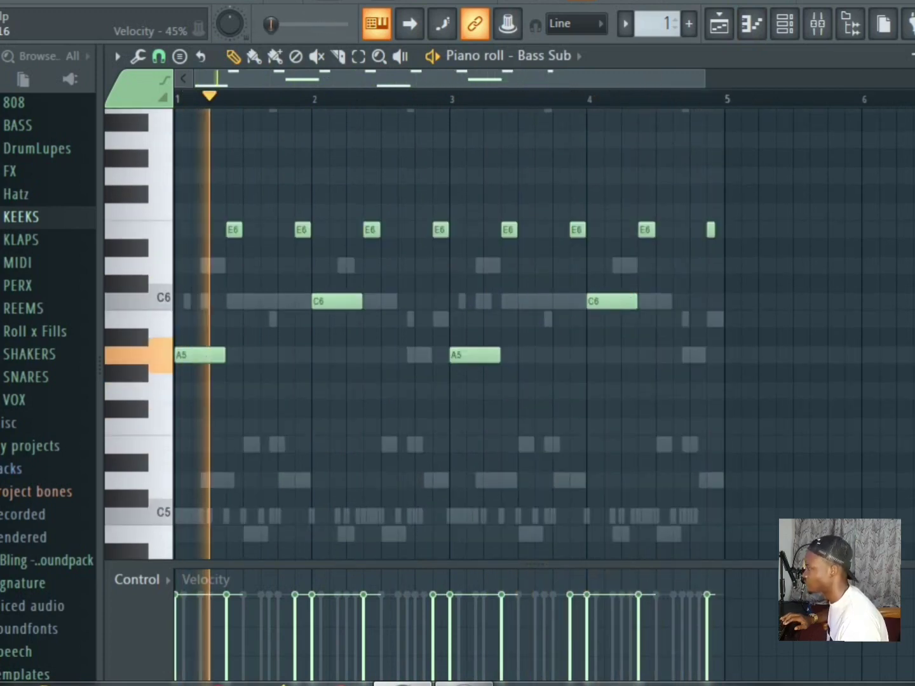
pyautogui.moveTo(714, 230); pyautogui.dragTo(723, 230)
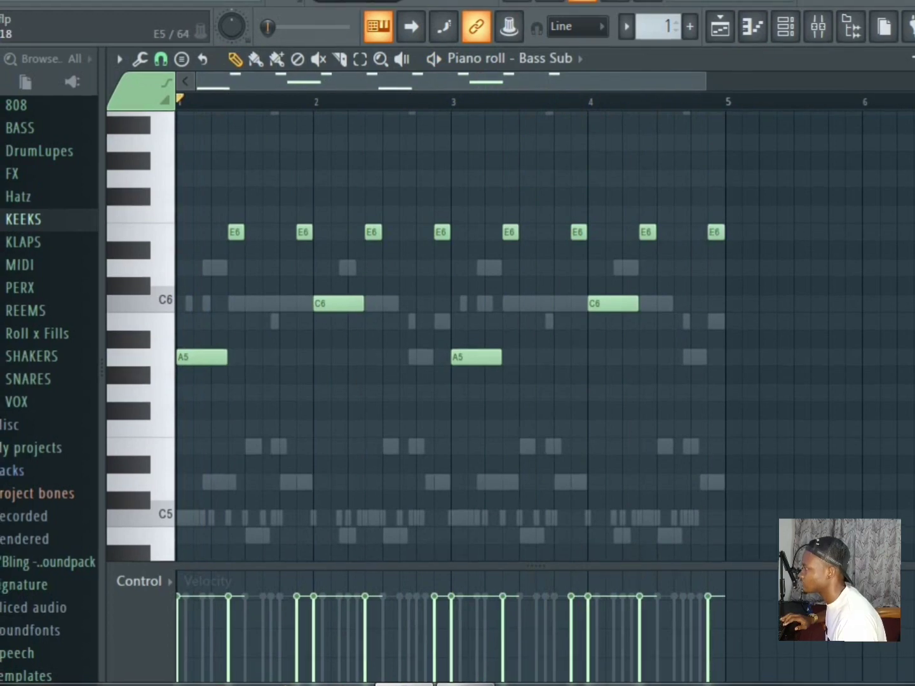
pyautogui.press('space')
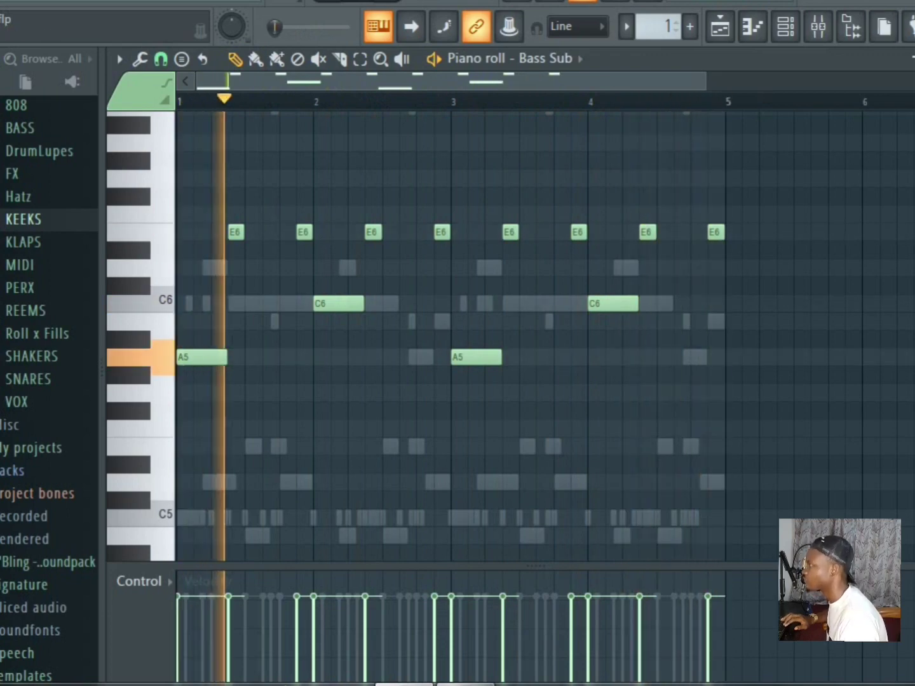
# Place Pattern 1 in the playlist on Track 1, starting at bar 1.
pyautogui.click(786, 26)
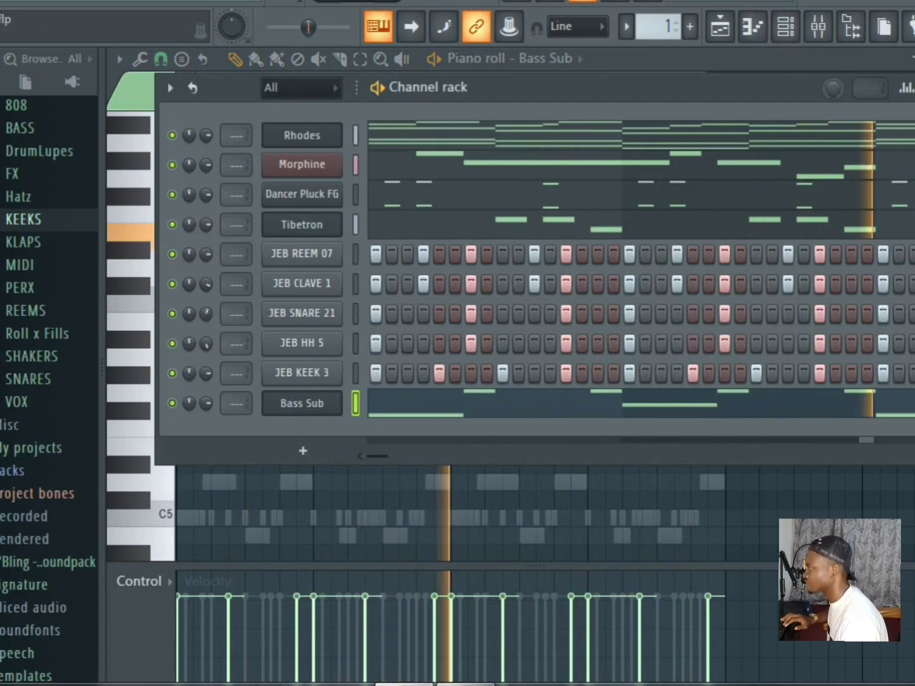
pyautogui.click(720, 26)
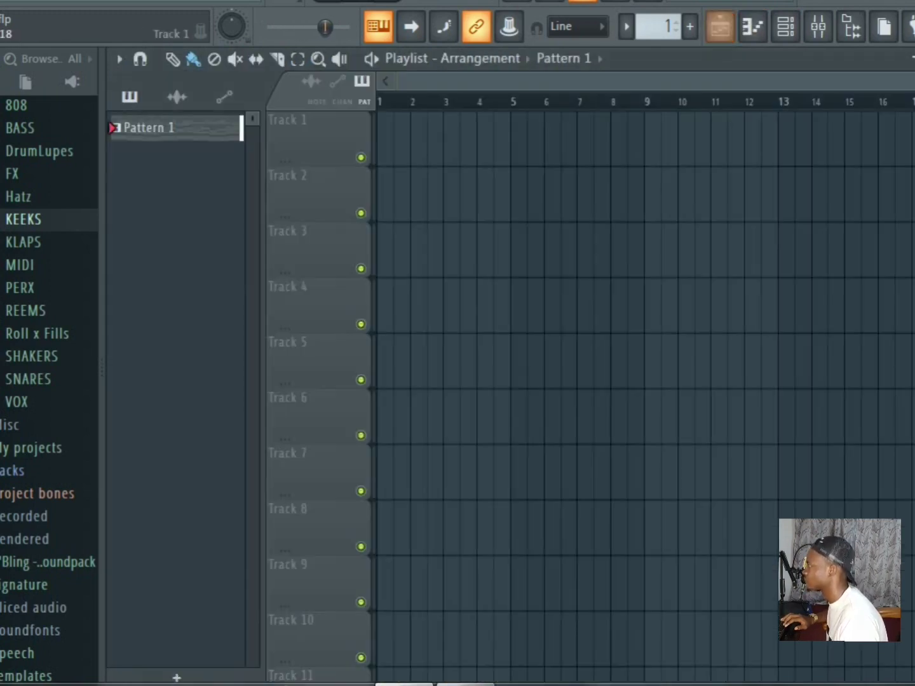
pyautogui.moveTo(502, 141); pyautogui.dragTo(384, 141)
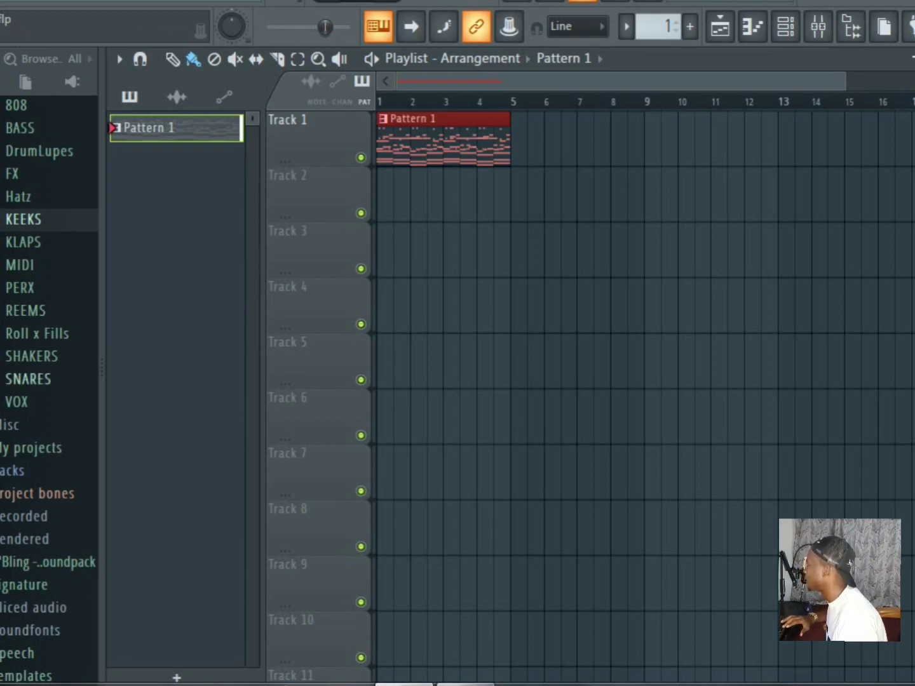
# Audition the Jeb Stew Kit shaker loops and rolls, including Jeb Shaker Loop 1 and JABANI ShakerLoop, and collapse the kit's folders.
pyautogui.click(32, 356)
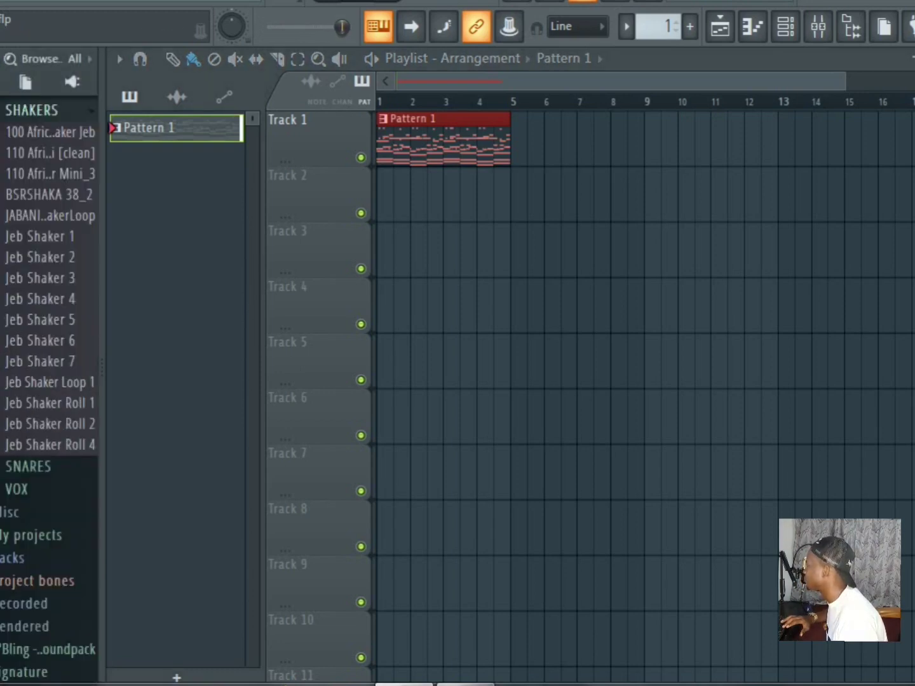
pyautogui.click(44, 357)
pyautogui.press('Down')
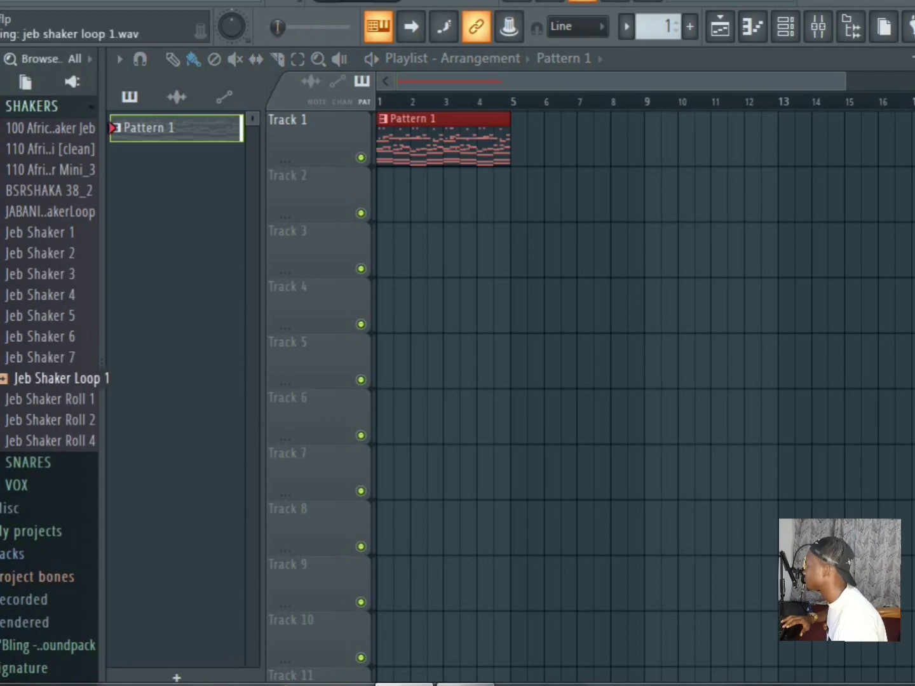
pyautogui.press('Down')
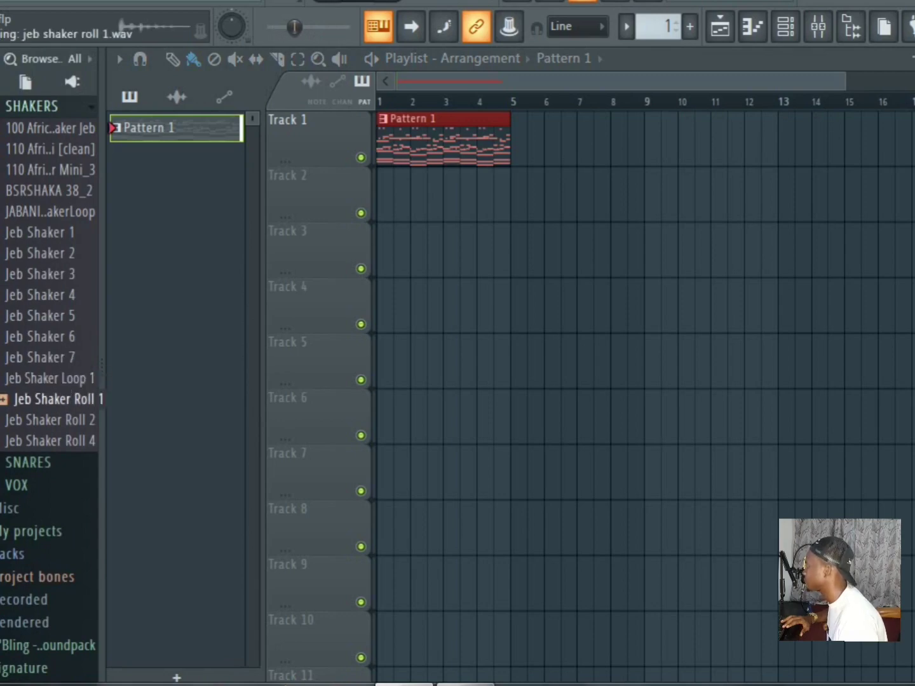
pyautogui.press('Down')
pyautogui.press('Down')
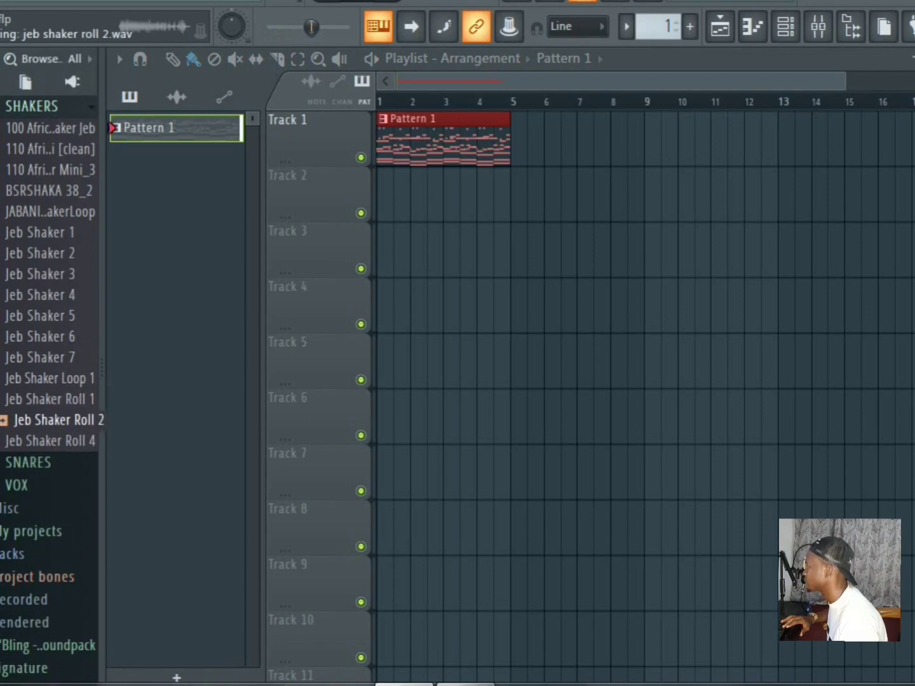
pyautogui.scroll(2, 50, 420)
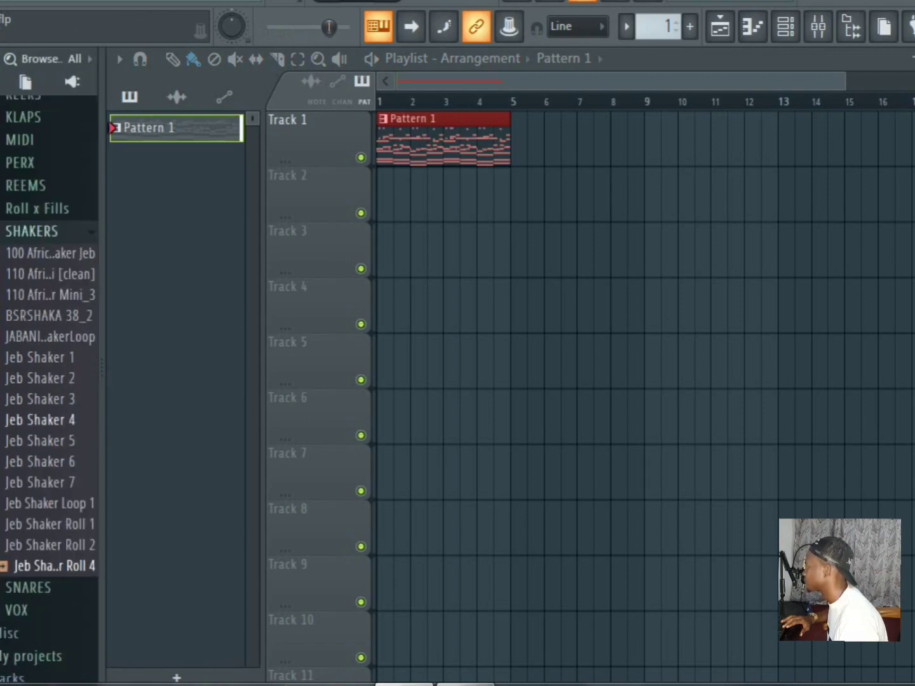
pyautogui.click(51, 337)
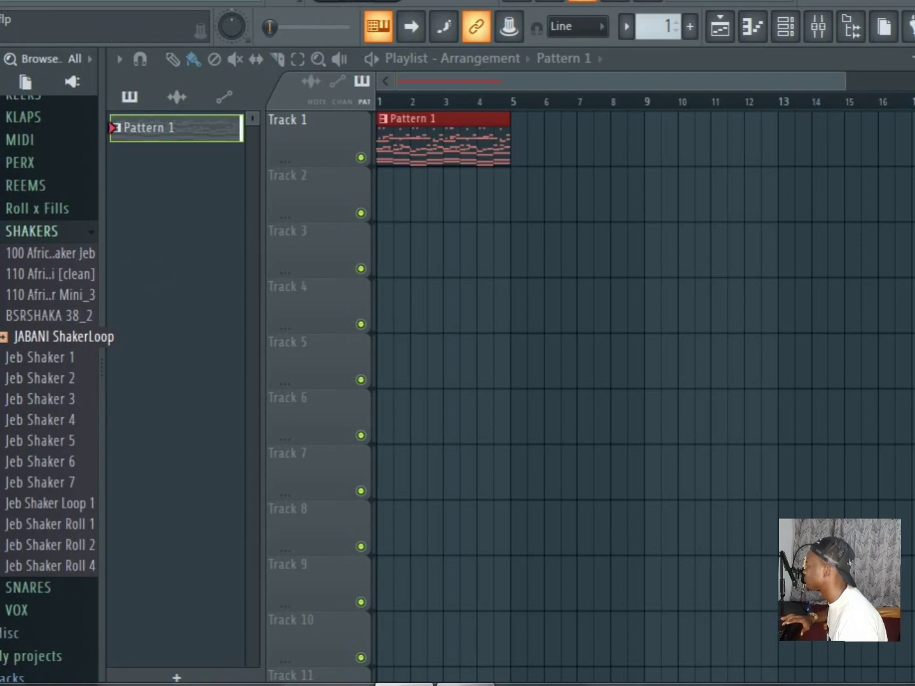
pyautogui.moveTo(271, 26); pyautogui.dragTo(286, 26)
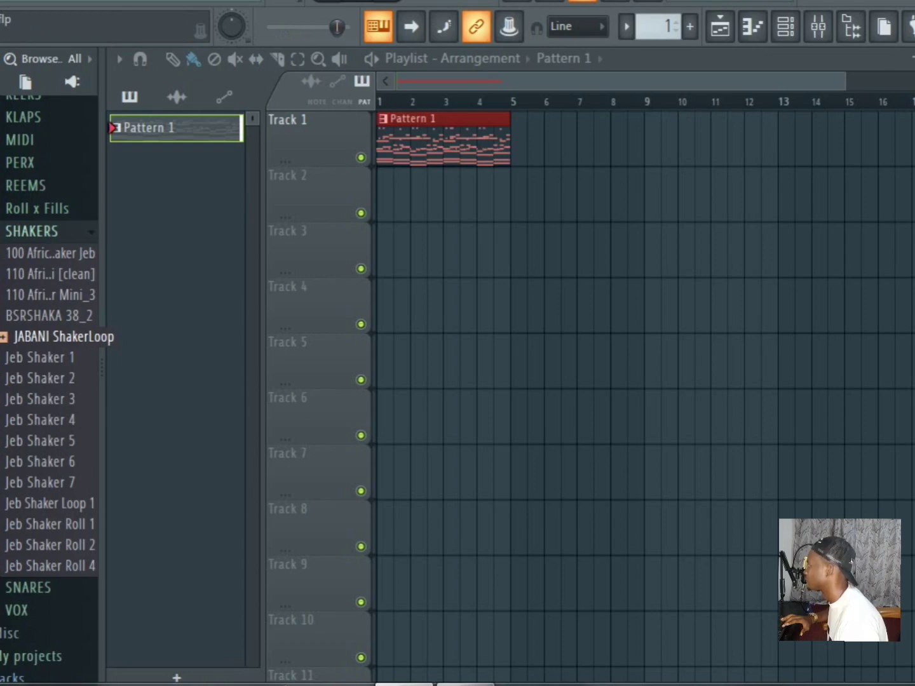
pyautogui.click(44, 227)
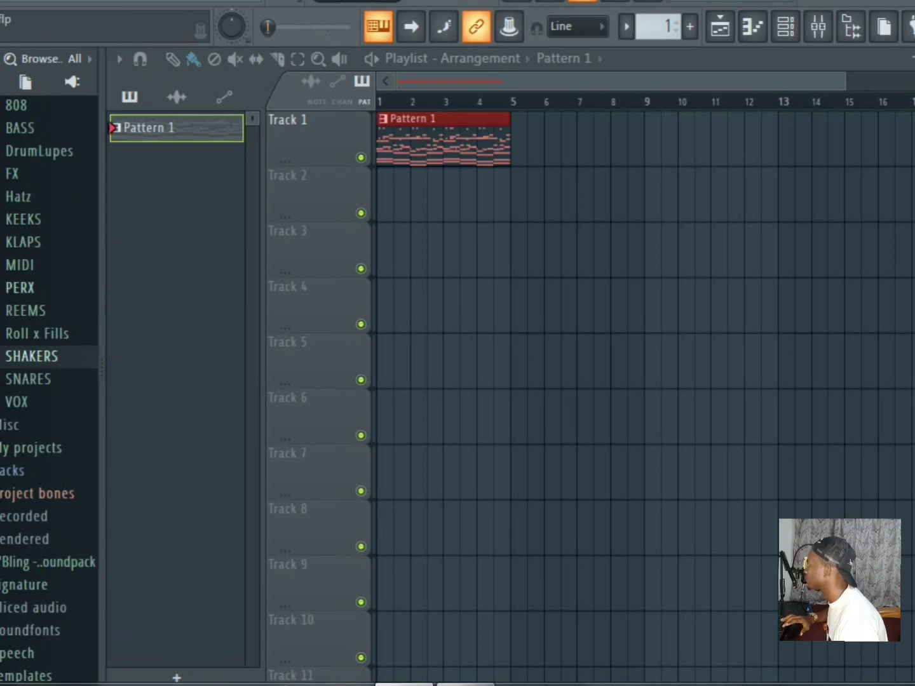
pyautogui.scroll(4, 45, 287)
pyautogui.click(45, 333)
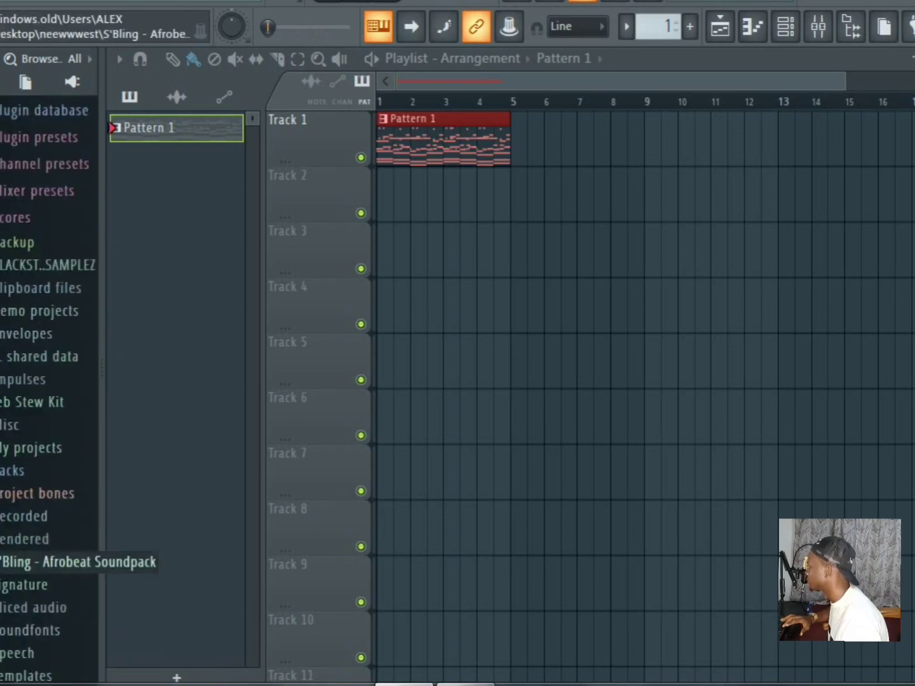
# Look through the Hats & Cymbals, MISCs & FX and PERCS folders of the S'Bling - Afrobeat Soundpack for a shaker sound.
pyautogui.click(63, 562)
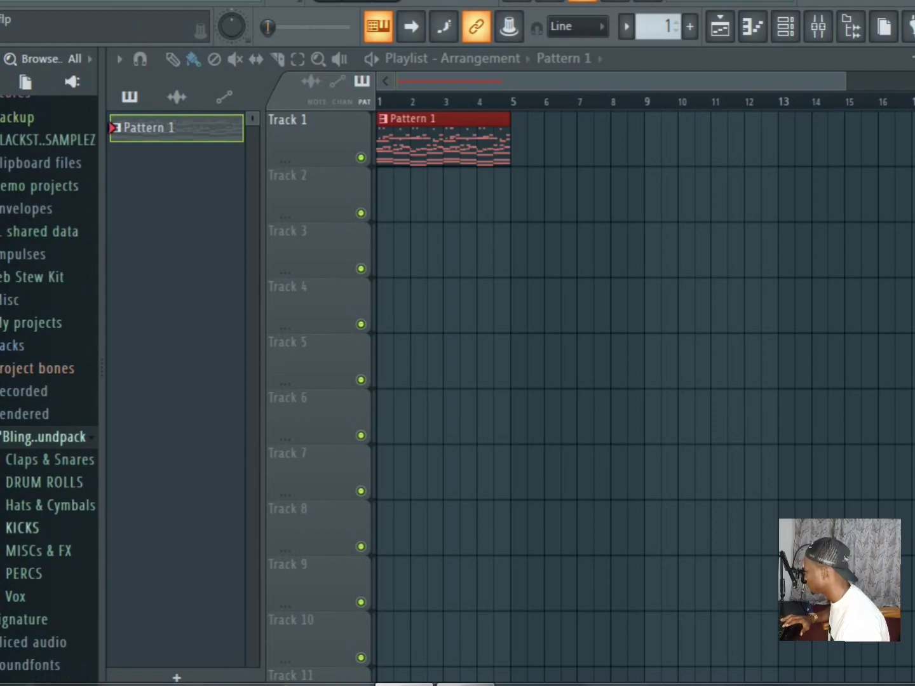
pyautogui.click(45, 505)
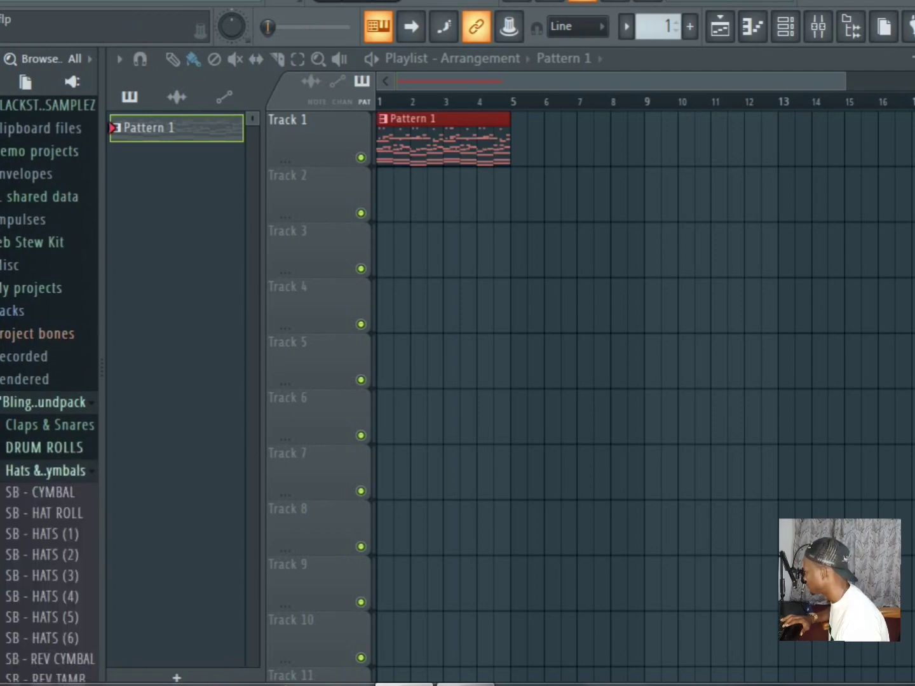
pyautogui.scroll(-4, 51, 493)
pyautogui.scroll(3, 51, 492)
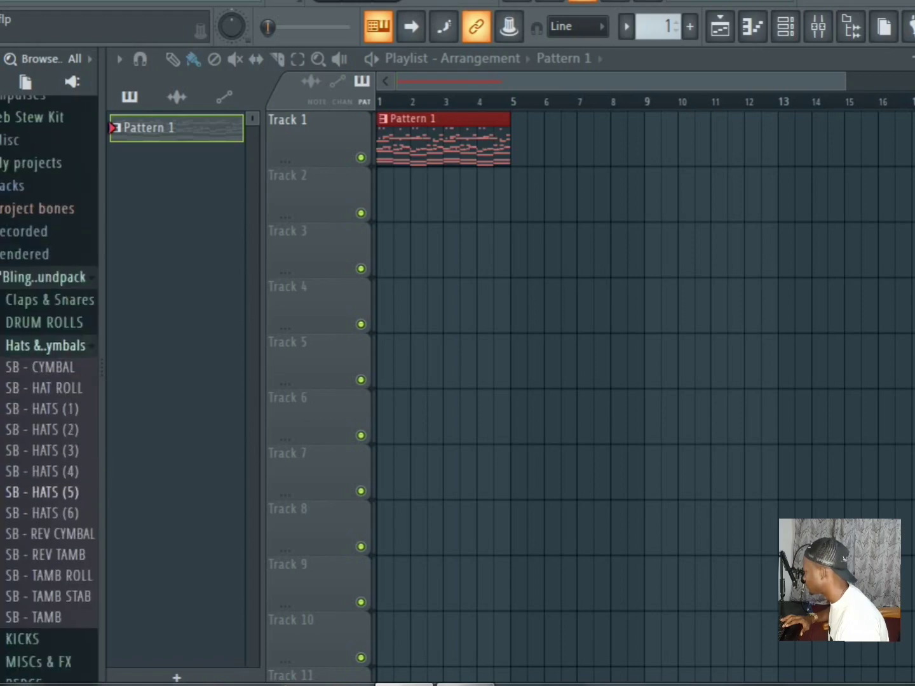
pyautogui.click(49, 348)
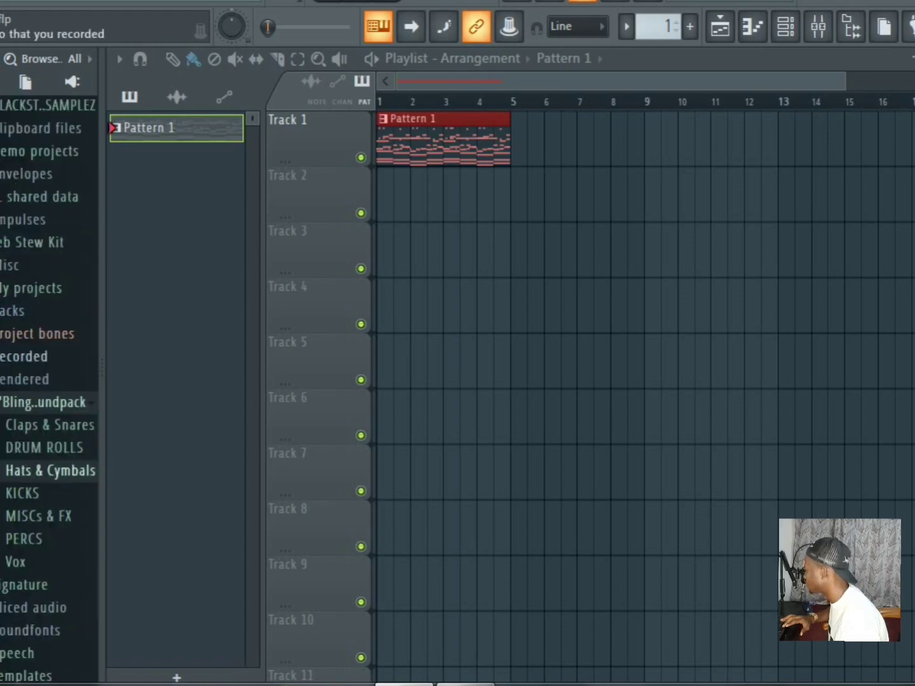
pyautogui.click(50, 472)
pyautogui.click(52, 513)
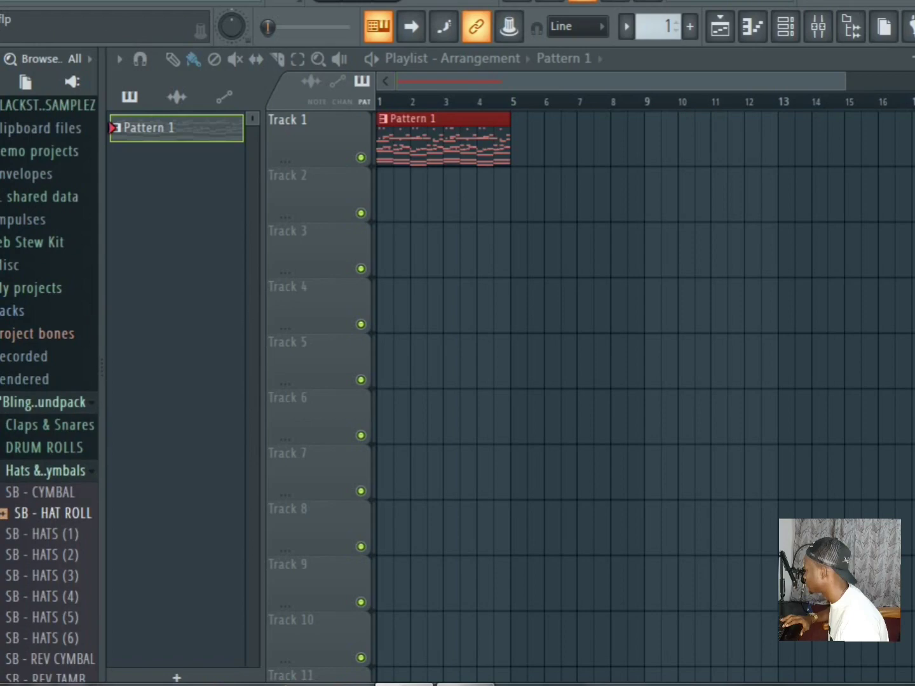
pyautogui.click(50, 471)
pyautogui.click(38, 516)
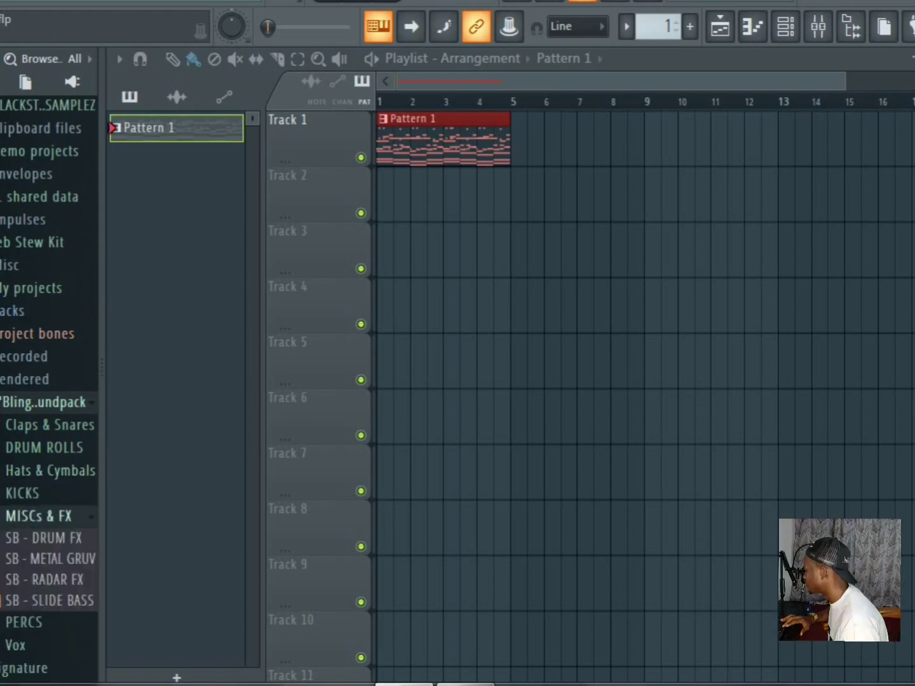
pyautogui.click(37, 516)
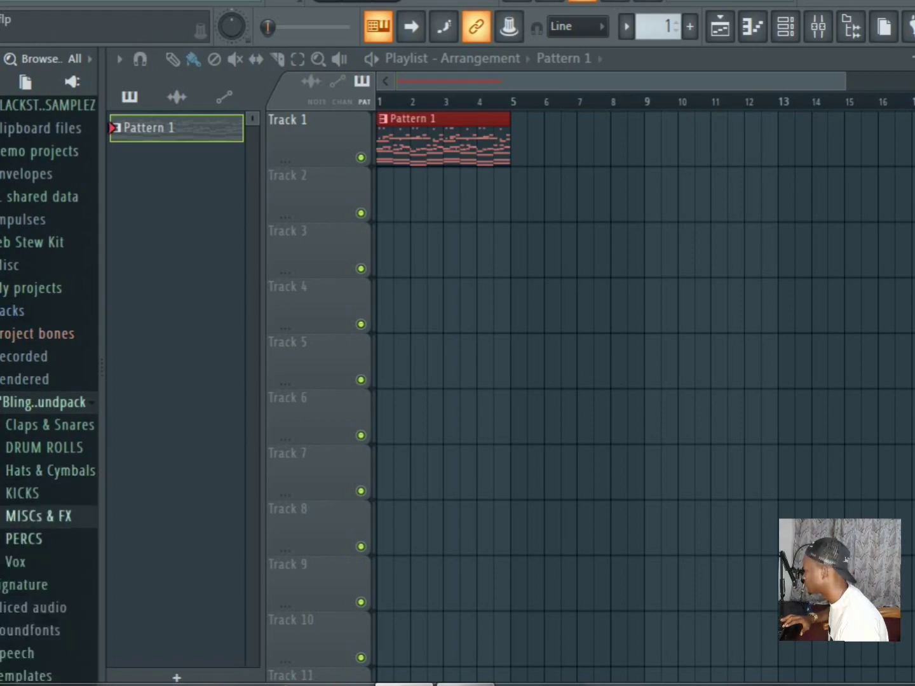
pyautogui.click(26, 538)
pyautogui.scroll(-2, 38, 521)
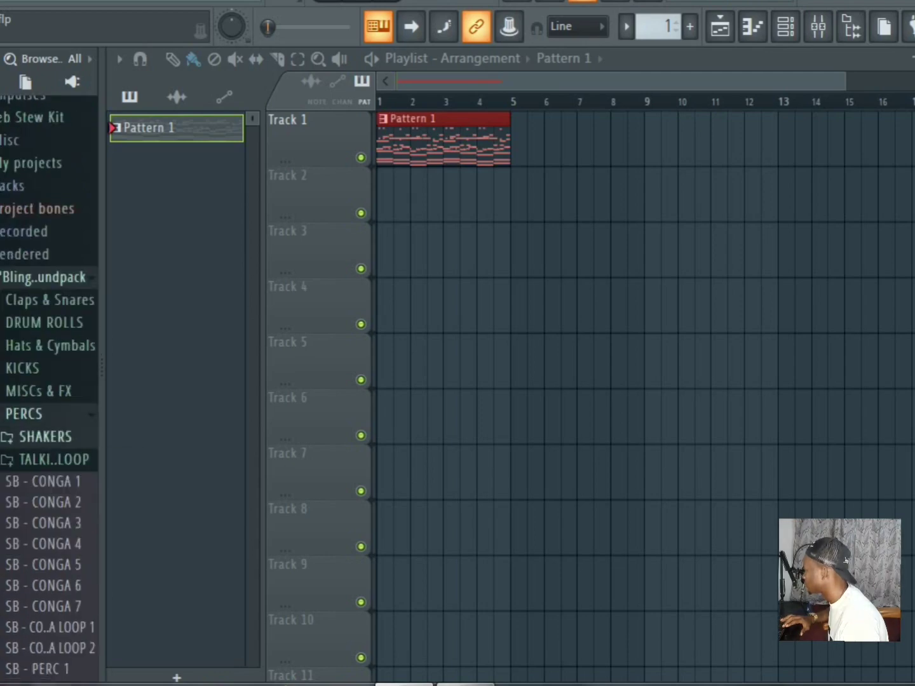
# Audition the soundpack's PERCS shakers, including SB - SHAKER (8), (10), SHAKER LOOP 1 and SHAKER LOOP 2.
pyautogui.click(46, 443)
pyautogui.scroll(-2, 45, 443)
pyautogui.click(45, 446)
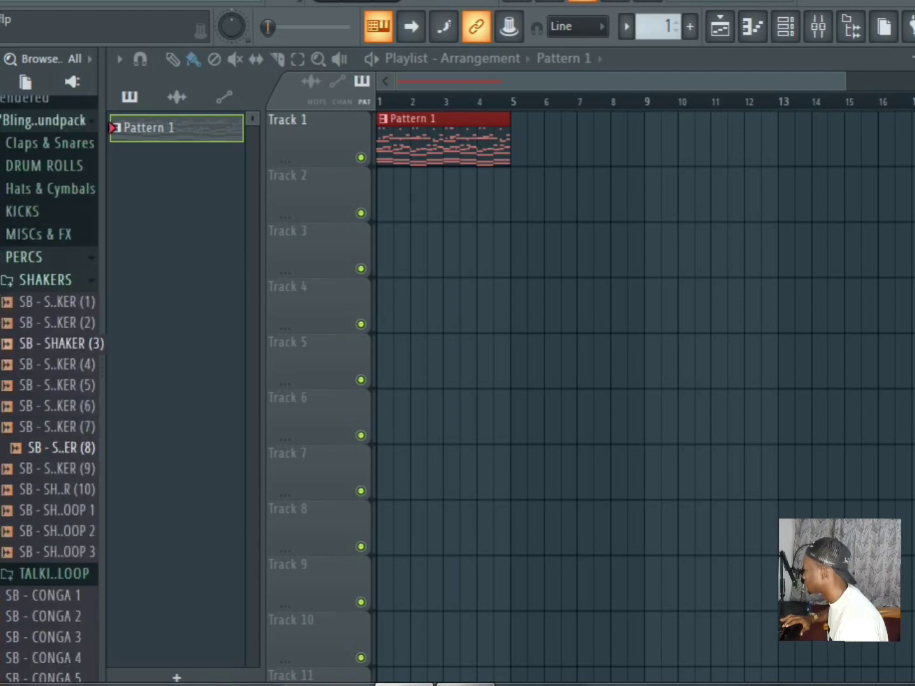
pyautogui.click(63, 489)
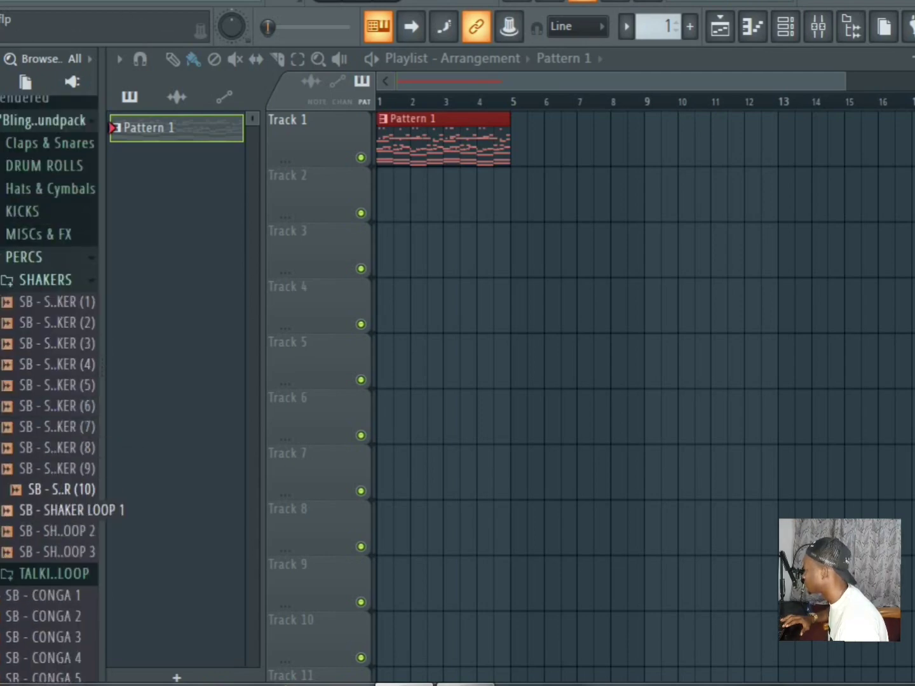
pyautogui.click(57, 511)
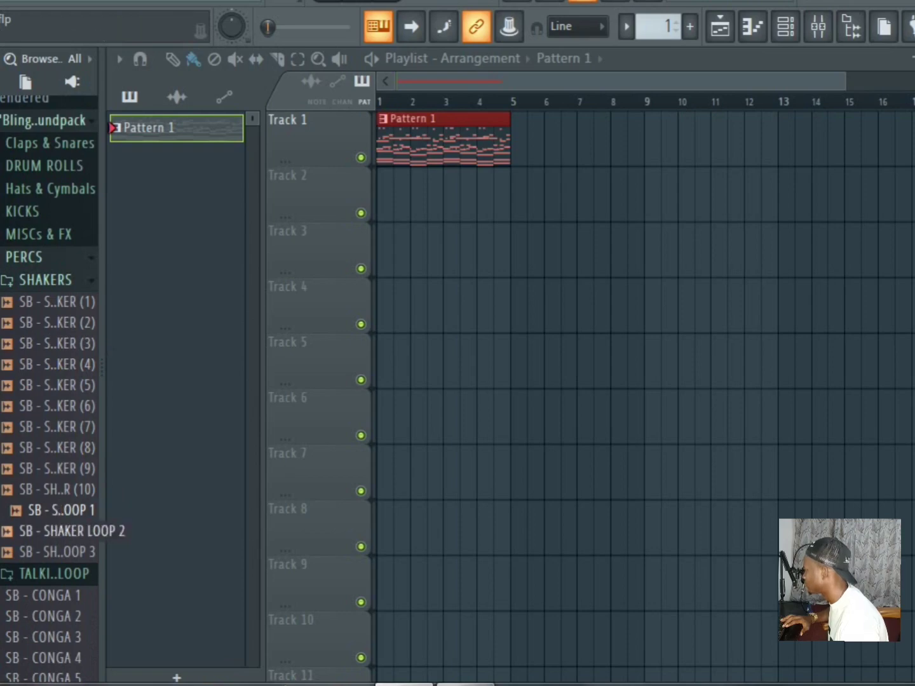
pyautogui.click(57, 531)
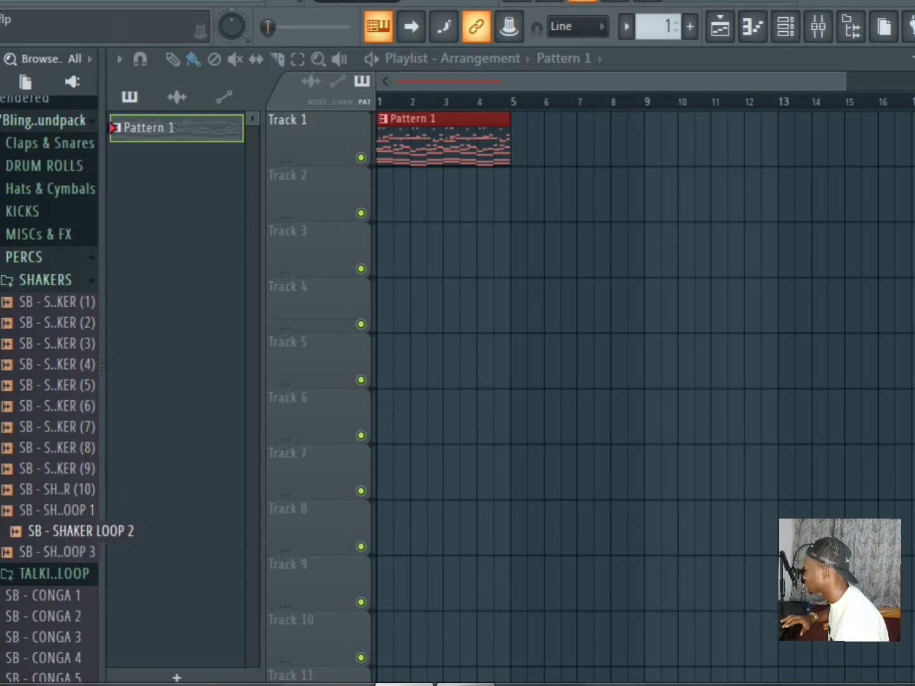
# Place SB - SHAKER LOOP 2 at bar 1 of Track 2 and duplicate it three times to fill bars 1 to 4.
pyautogui.moveTo(71, 531); pyautogui.dragTo(393, 240)
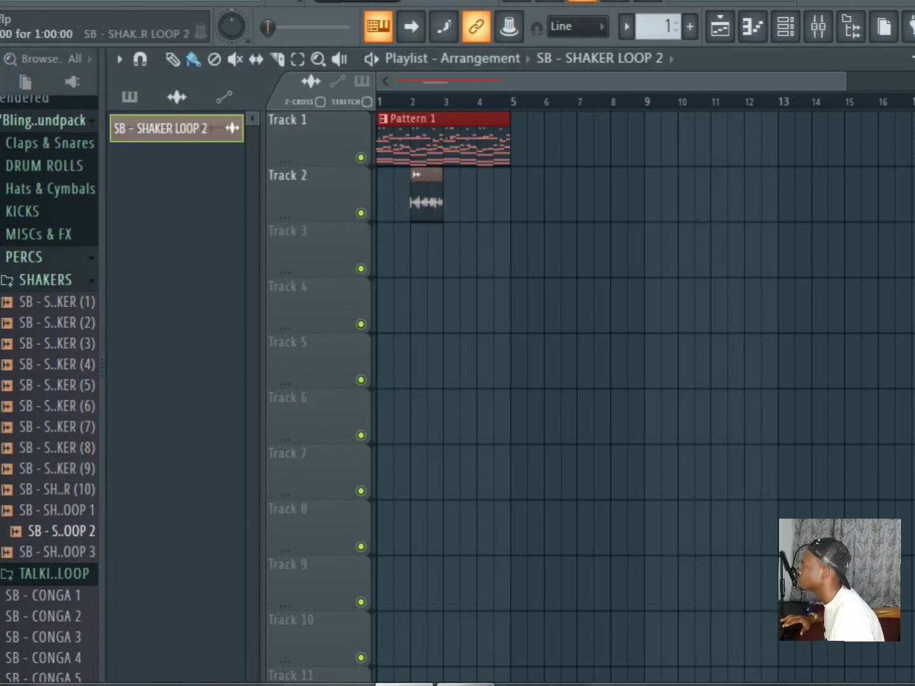
pyautogui.moveTo(425, 197); pyautogui.dragTo(393, 197)
pyautogui.moveTo(460, 202); pyautogui.dragTo(361, 158)
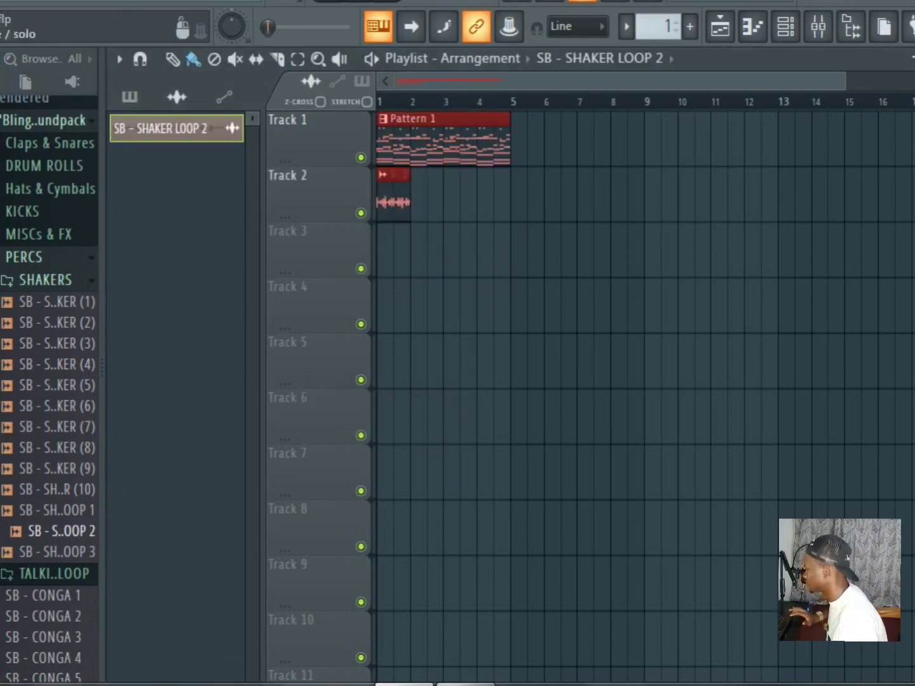
pyautogui.moveTo(414, 250); pyautogui.dragTo(375, 201)
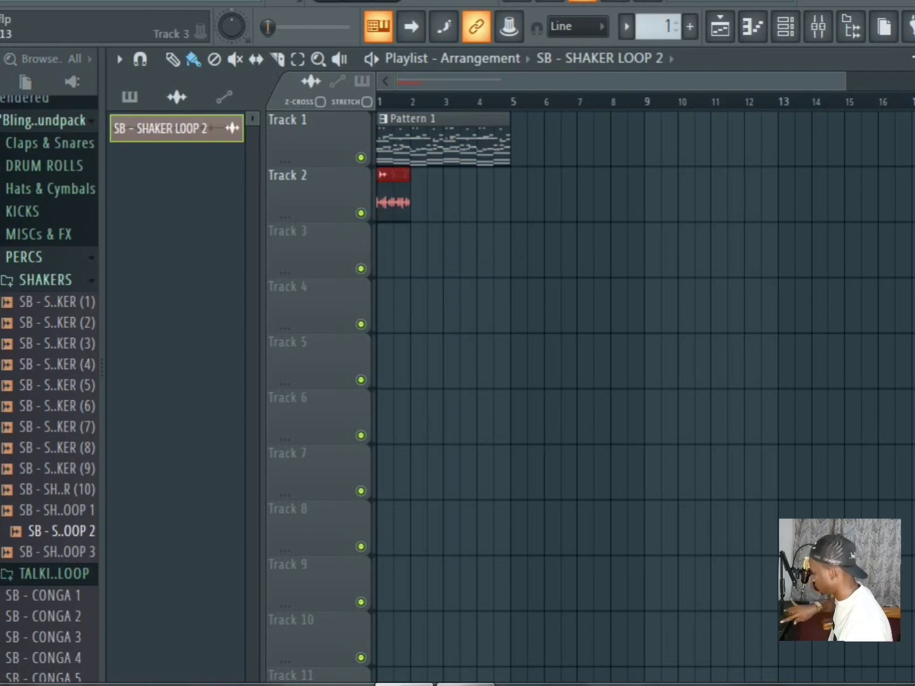
pyautogui.hotkey('ctrl', 'b')
pyautogui.hotkey('ctrl', 'b')
pyautogui.hotkey('ctrl', 'b')
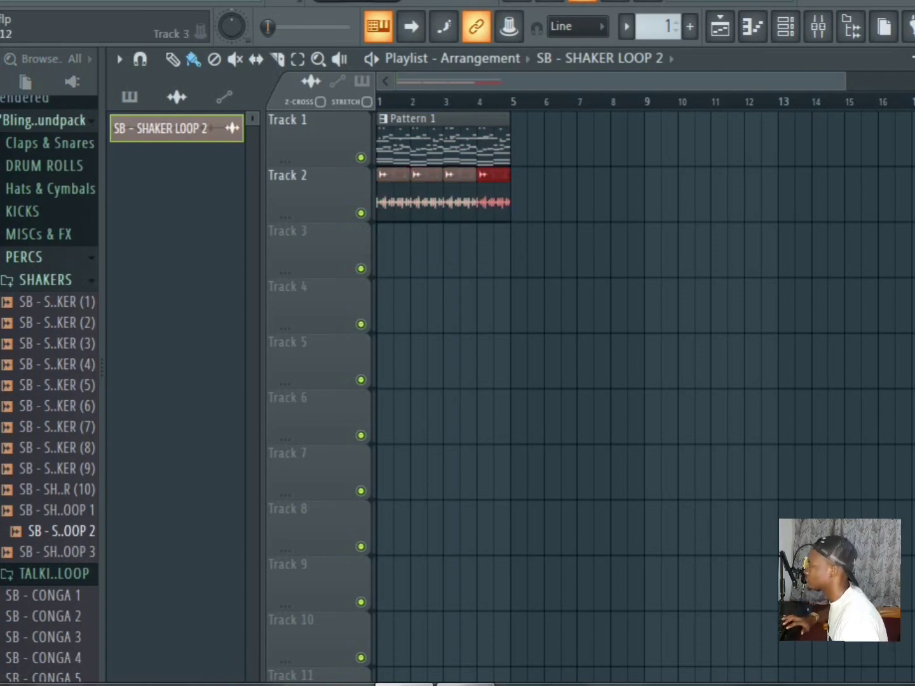
# Play the arrangement with the shaker loop, collapse the PERCS folders, and show the shaker's audio channel in the channel rack.
pyautogui.press('space')
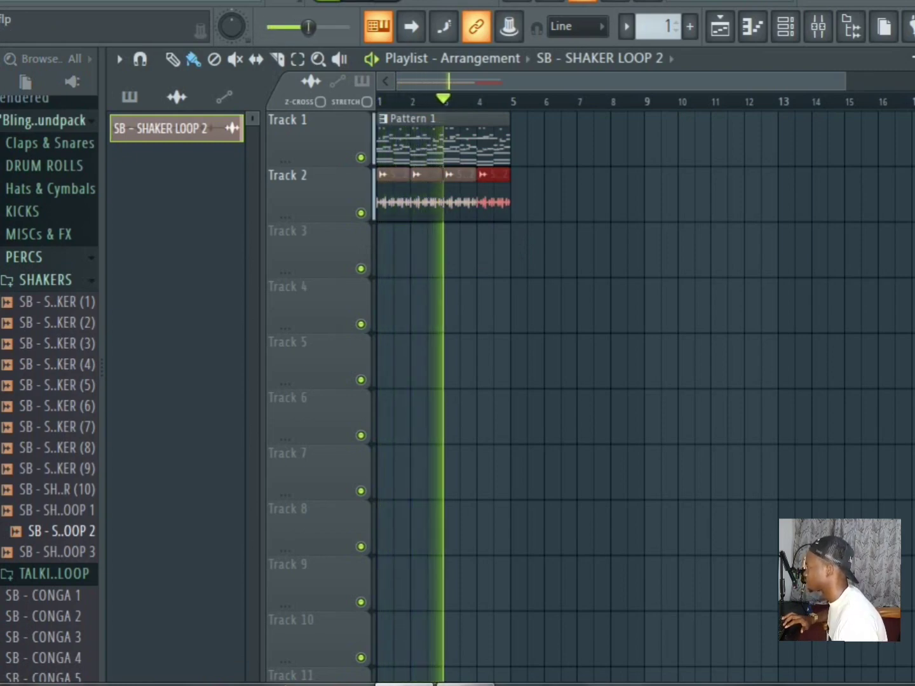
pyautogui.click(45, 281)
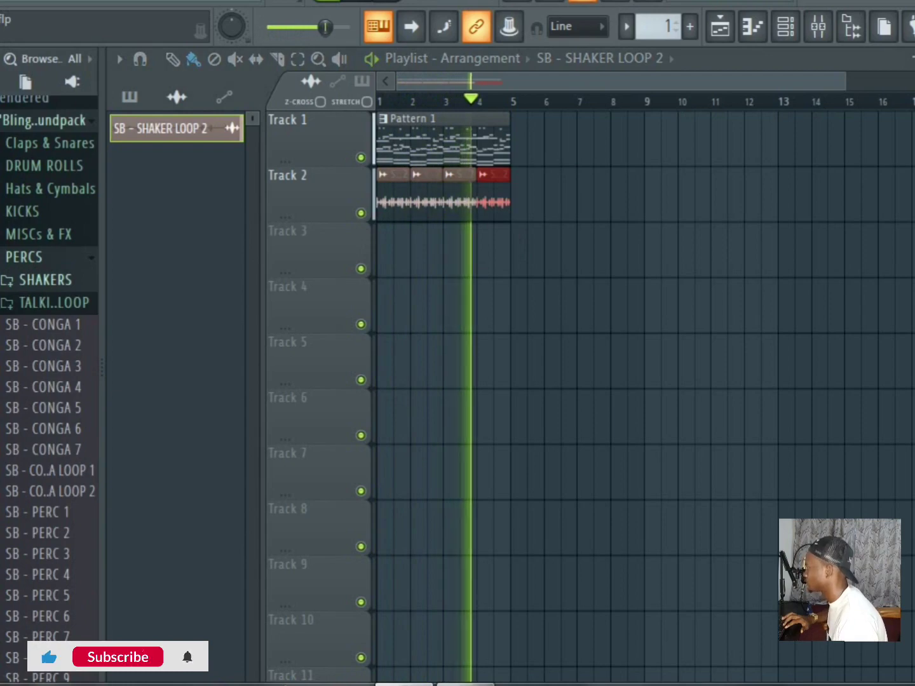
pyautogui.click(38, 258)
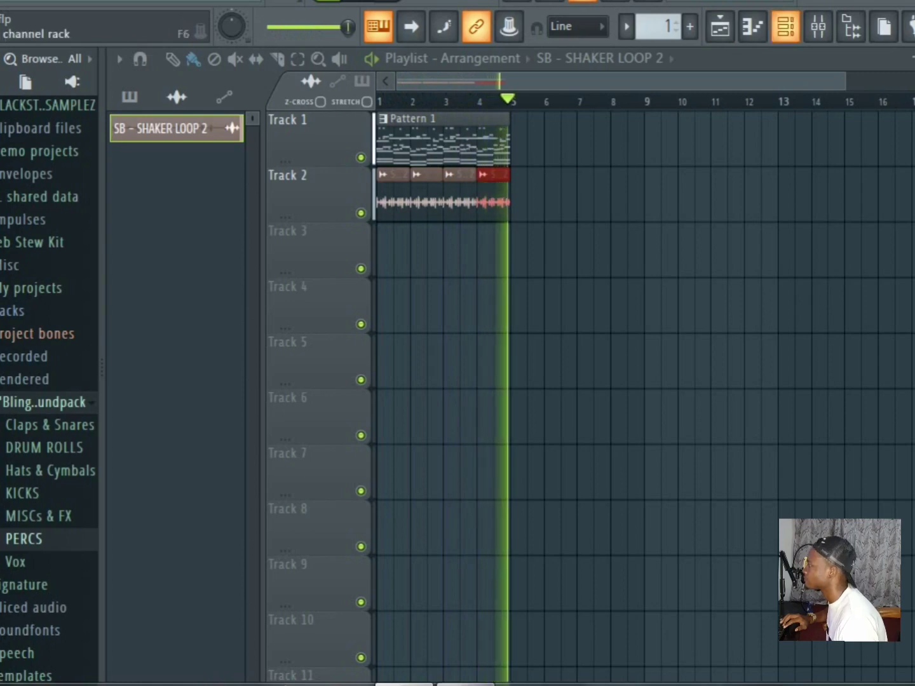
pyautogui.click(785, 25)
pyautogui.press('space')
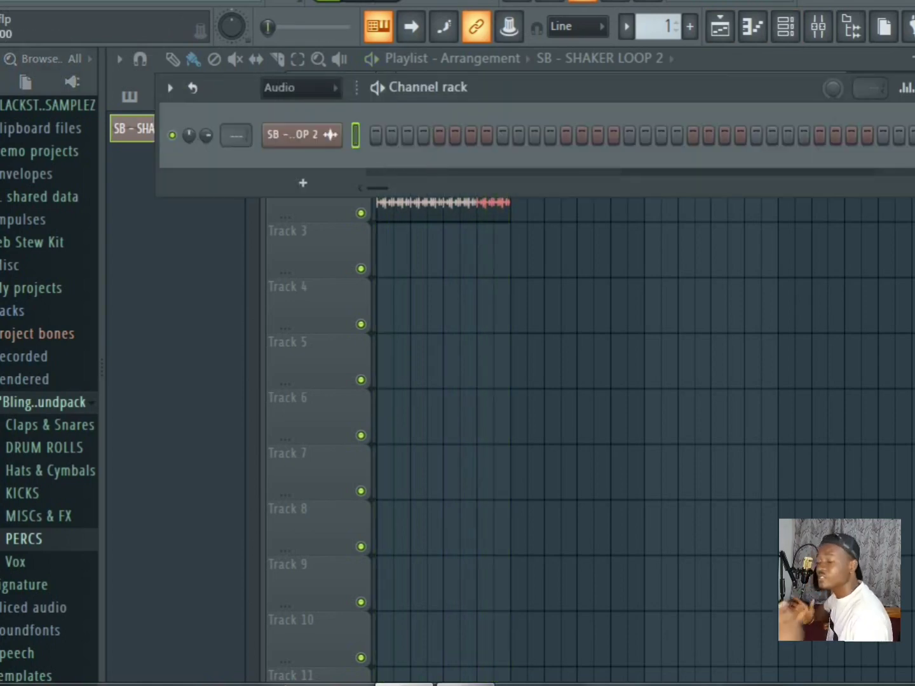